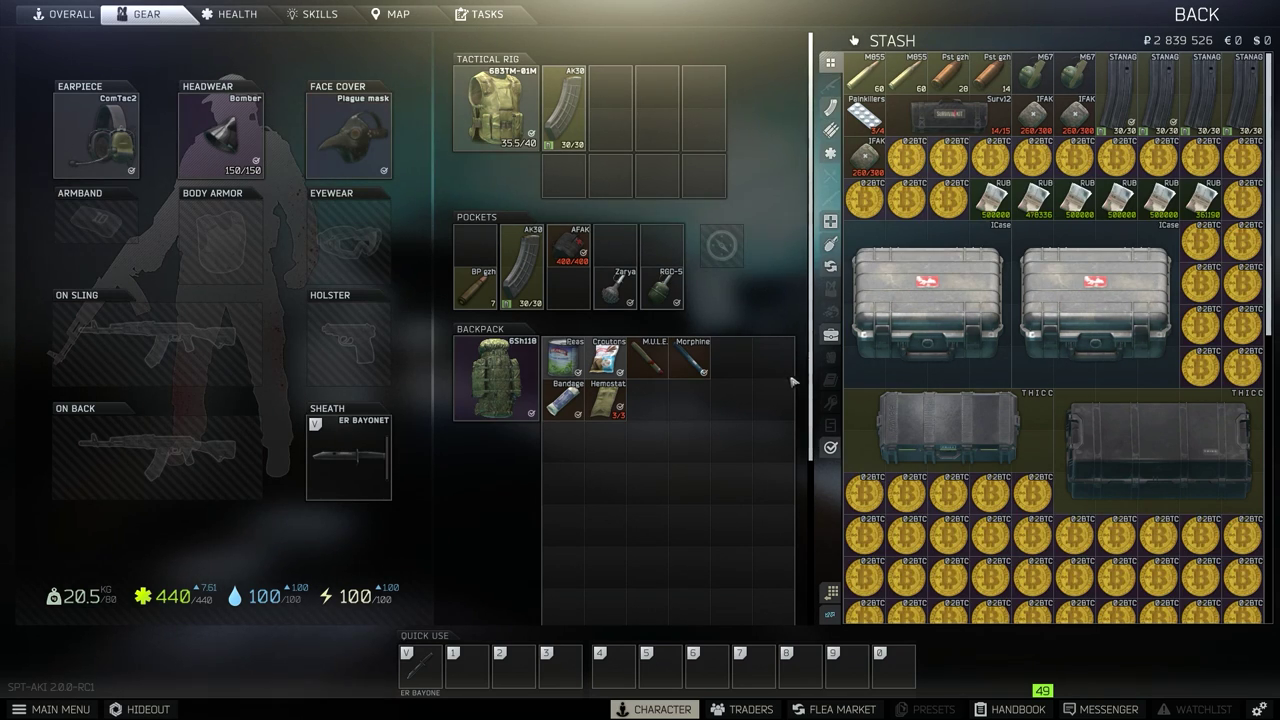
- Open the THICC case and put the P90 beside the AKM 2k17, with the AKM T-OPS bottom-right
{"action": "double_click", "coordinate": [930, 425]}
{"action": "double_click", "coordinate": [1078, 442]}
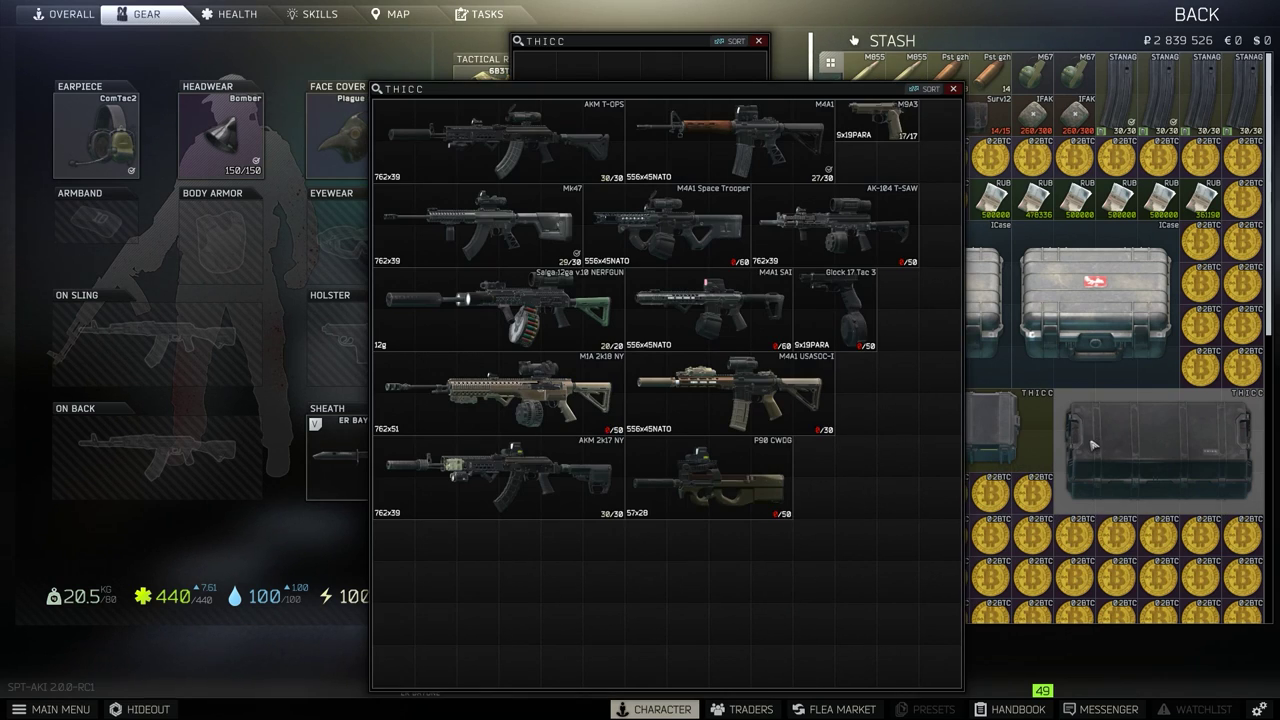
{"action": "left_click_drag", "start_coordinate": [463, 146], "coordinate": [463, 565]}
{"action": "left_click_drag", "start_coordinate": [708, 479], "coordinate": [708, 563]}
{"action": "left_click_drag", "start_coordinate": [500, 478], "coordinate": [837, 478]}
{"action": "left_click_drag", "start_coordinate": [735, 549], "coordinate": [480, 468]}
{"action": "left_click_drag", "start_coordinate": [505, 570], "coordinate": [843, 562]}
{"action": "left_click_drag", "start_coordinate": [813, 497], "coordinate": [650, 495]}
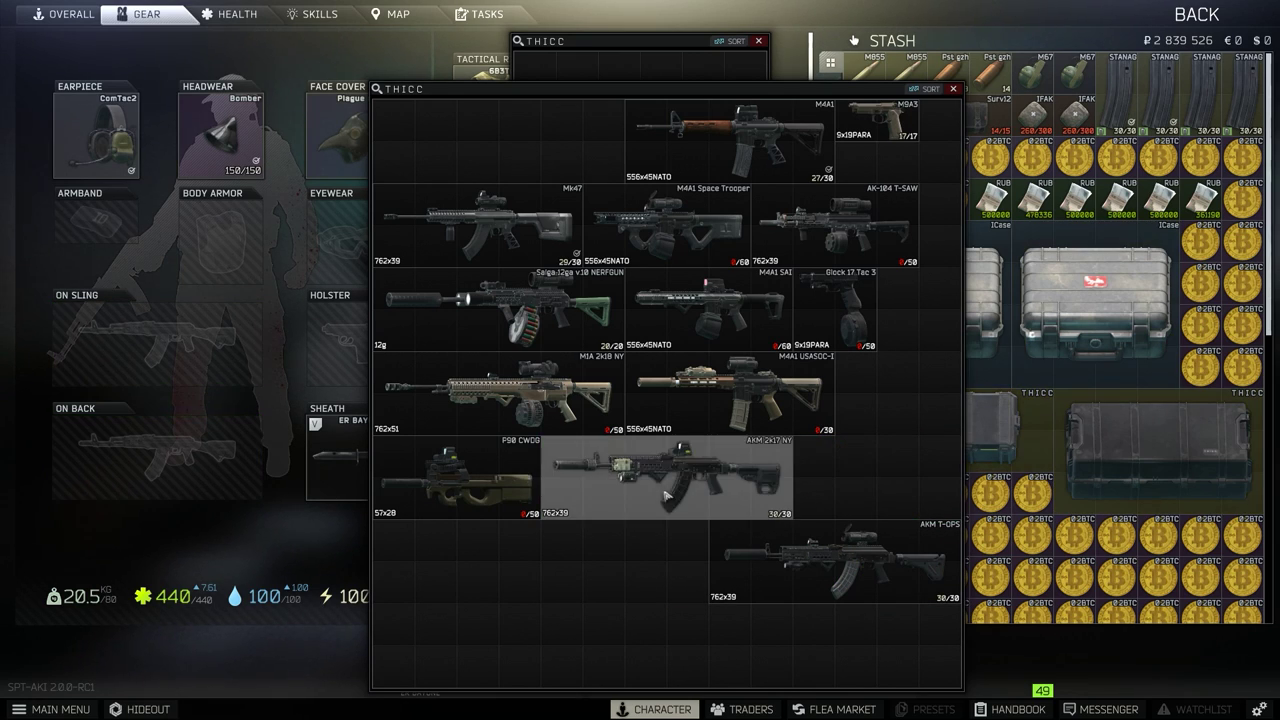
- Close both THICC case windows to return to the gear and stash screen
{"action": "left_click", "coordinate": [953, 88]}
{"action": "scroll", "coordinate": [980, 452], "scroll_direction": "down", "scroll_amount": 5}
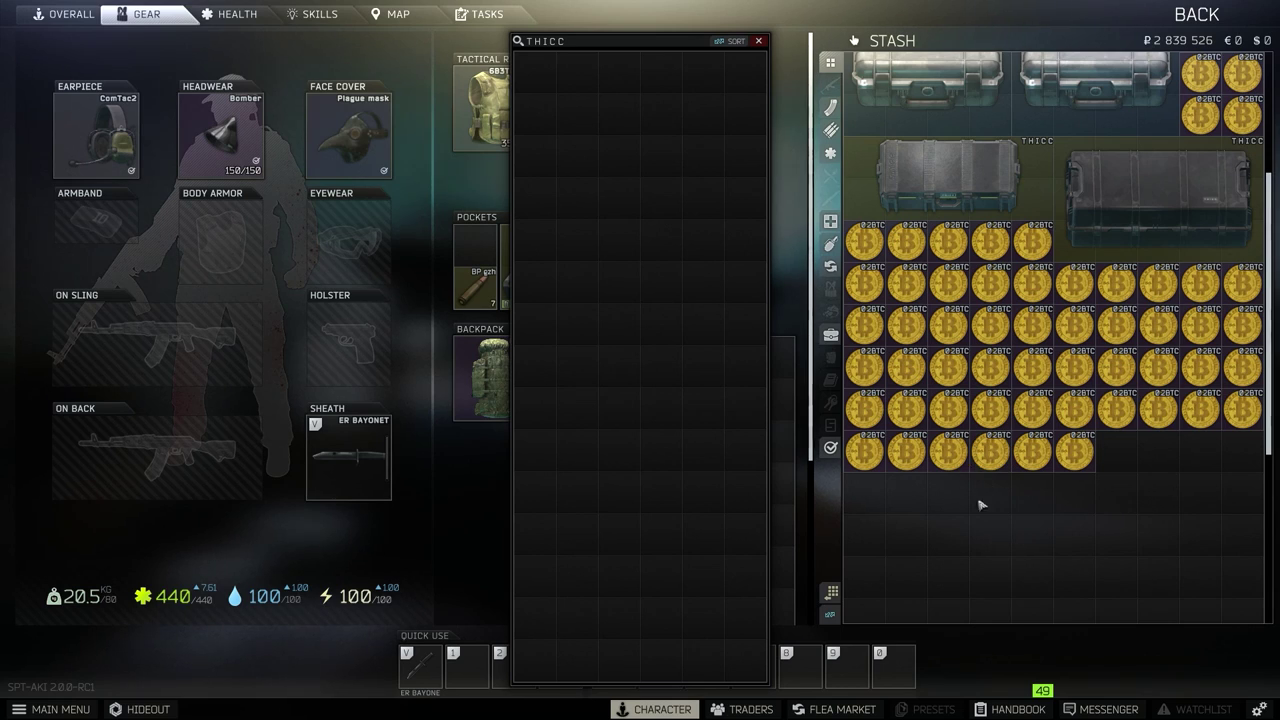
{"action": "scroll", "coordinate": [980, 452], "scroll_direction": "up", "scroll_amount": 3}
{"action": "left_click", "coordinate": [760, 42]}
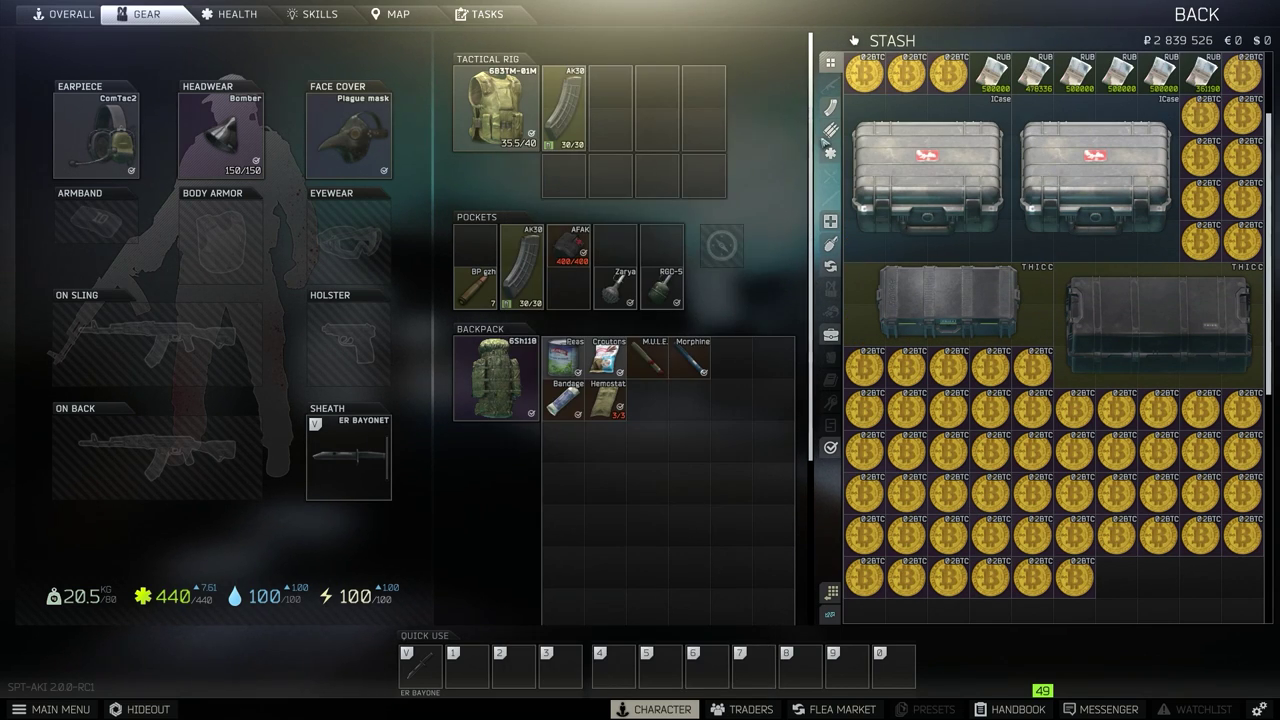
{"action": "scroll", "coordinate": [916, 408], "scroll_direction": "up", "scroll_amount": 3}
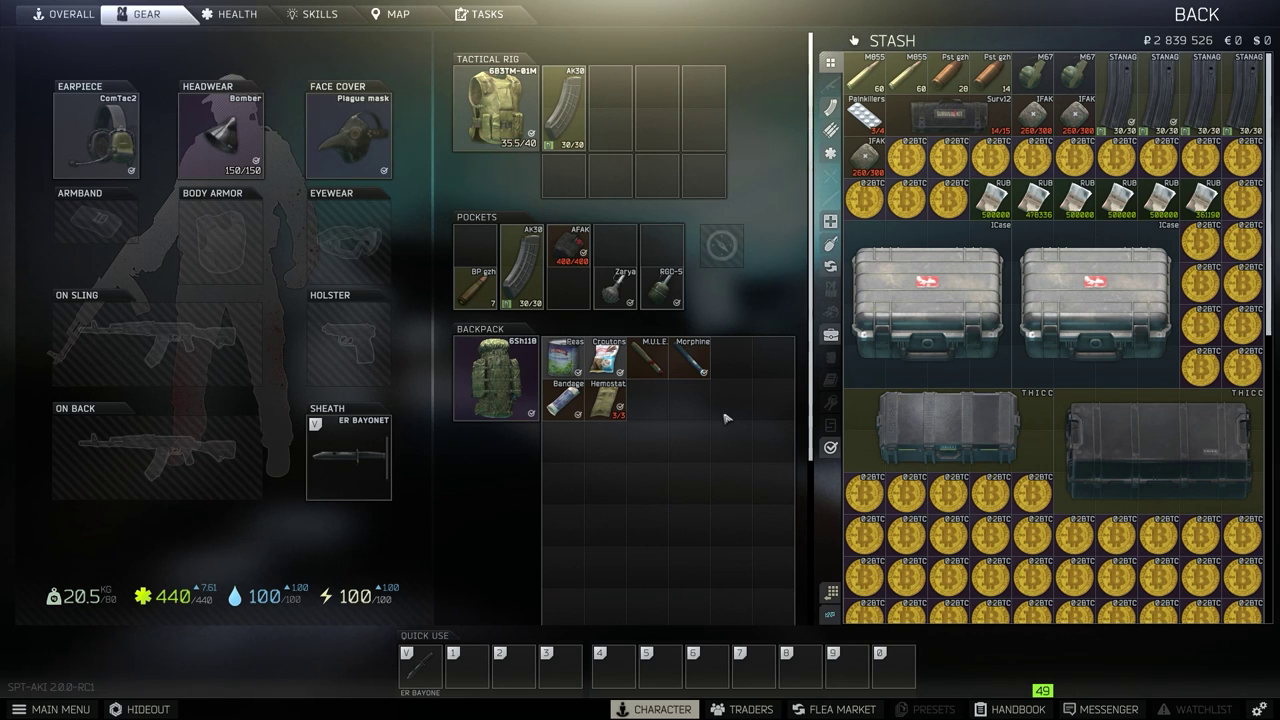
- Exit Tarkov from the main menu, then close the SPT-AKI launcher and server console
{"action": "key", "text": "Escape"}
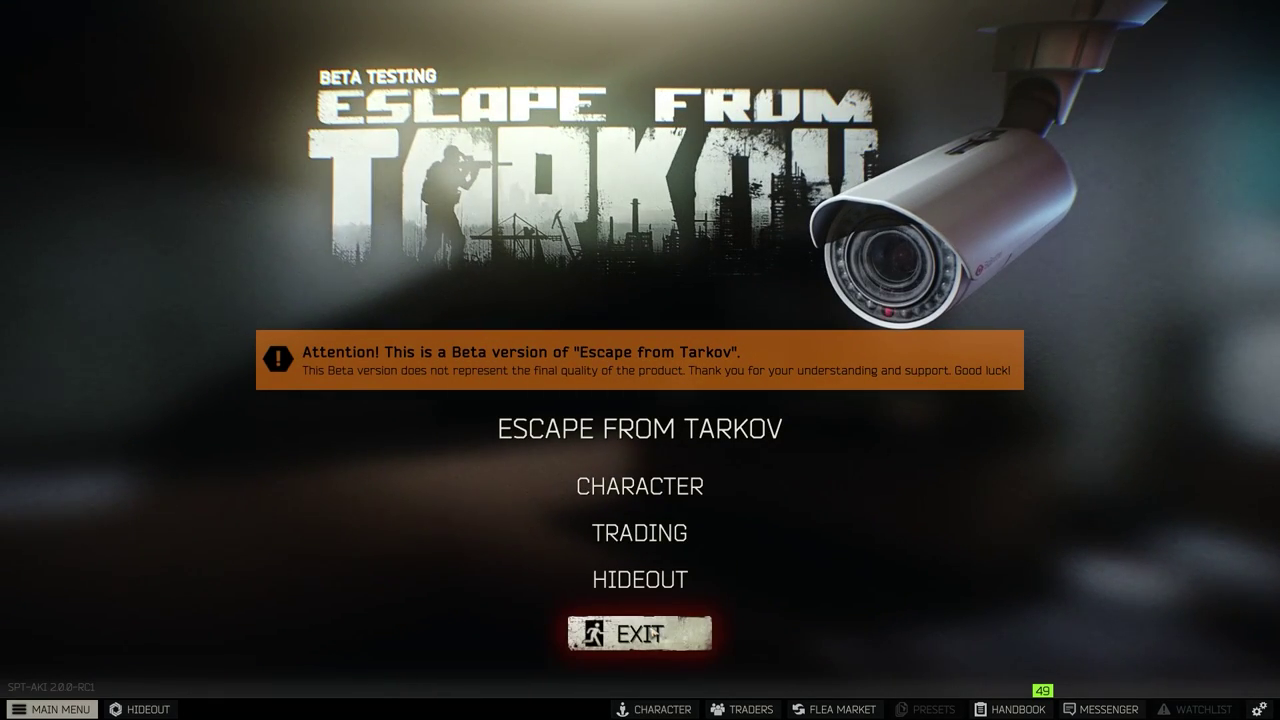
{"action": "left_click", "coordinate": [651, 635]}
{"action": "left_click_drag", "start_coordinate": [1014, 173], "coordinate": [1130, 534]}
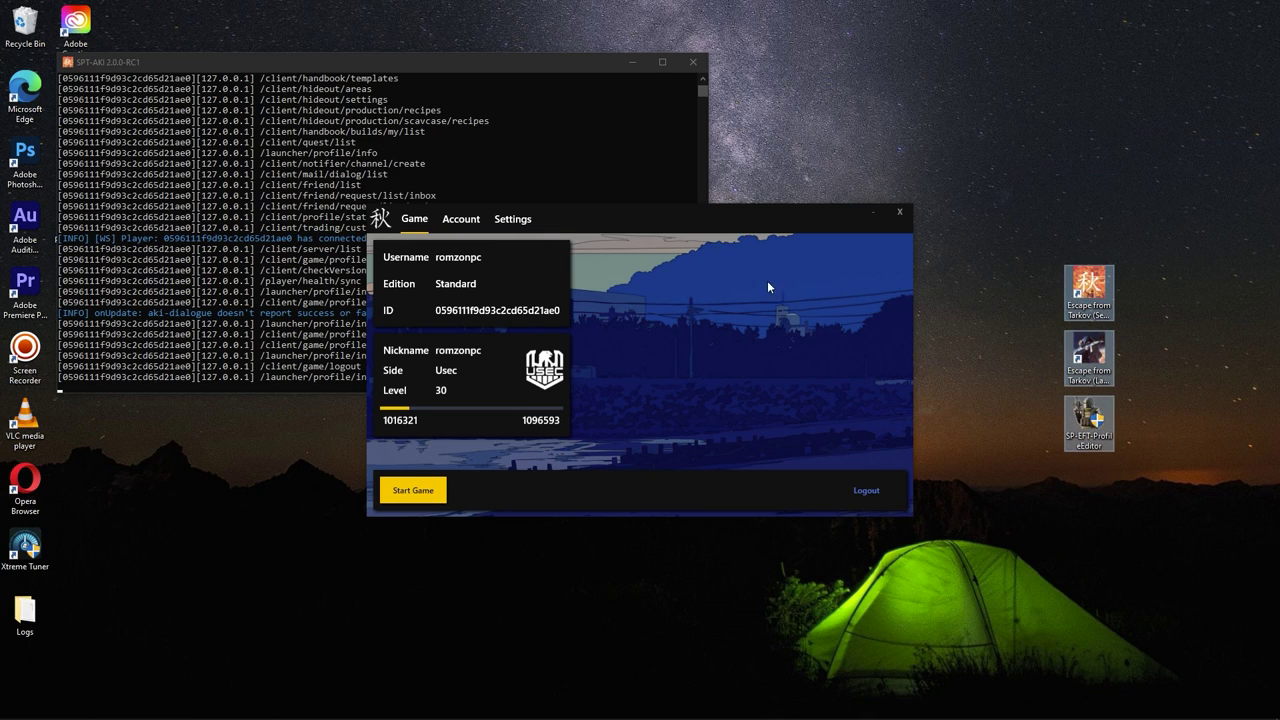
{"action": "left_click", "coordinate": [898, 214]}
{"action": "left_click", "coordinate": [691, 63]}
{"action": "mouse_move", "coordinate": [946, 100]}
{"action": "left_mouse_down"}
{"action": "mouse_move", "coordinate": [1063, 263]}
{"action": "mouse_move", "coordinate": [1160, 562]}
{"action": "left_mouse_up"}
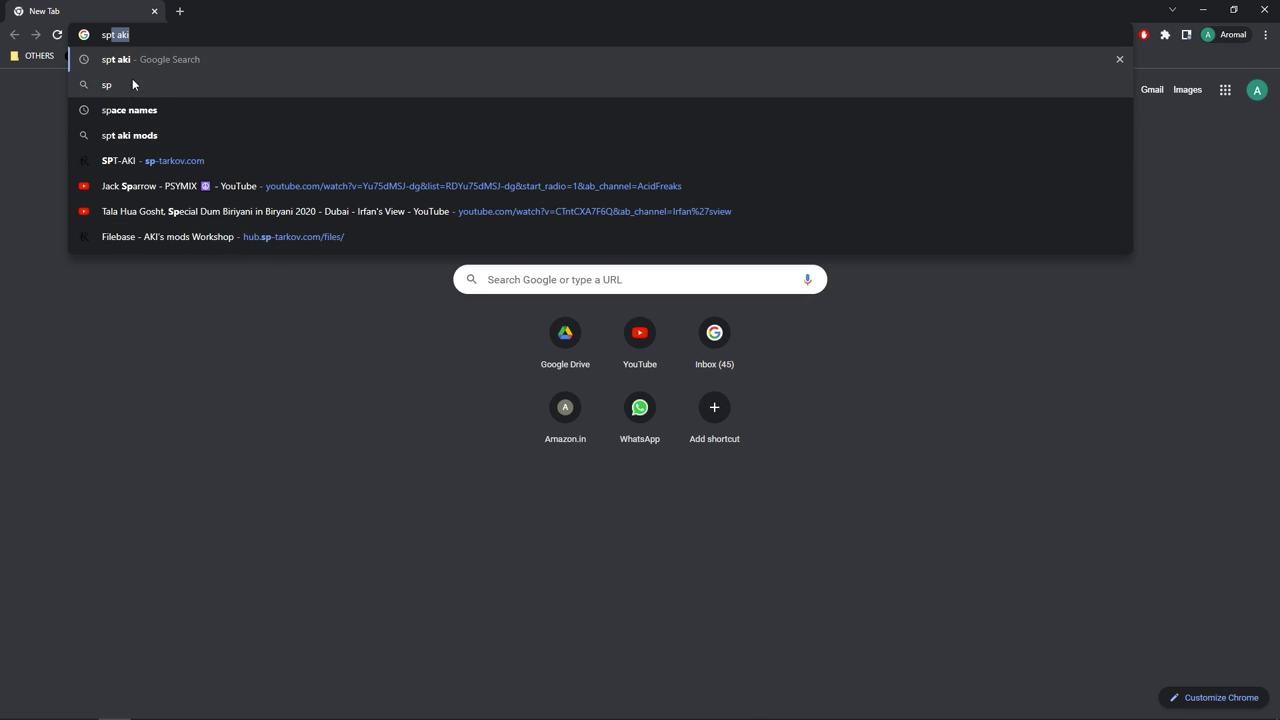
- Search Google for 'spt aki' and open the sp-tarkov.com Download section
{"action": "left_click", "coordinate": [132, 65]}
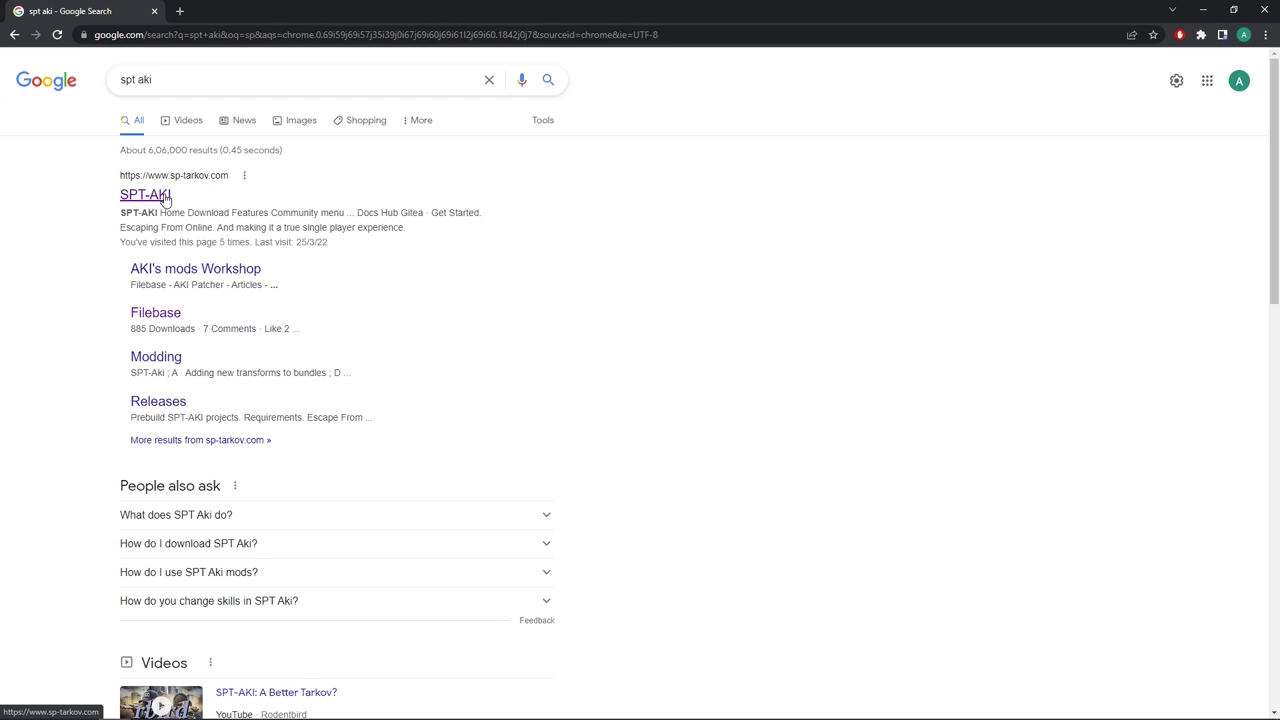
{"action": "left_click", "coordinate": [166, 200]}
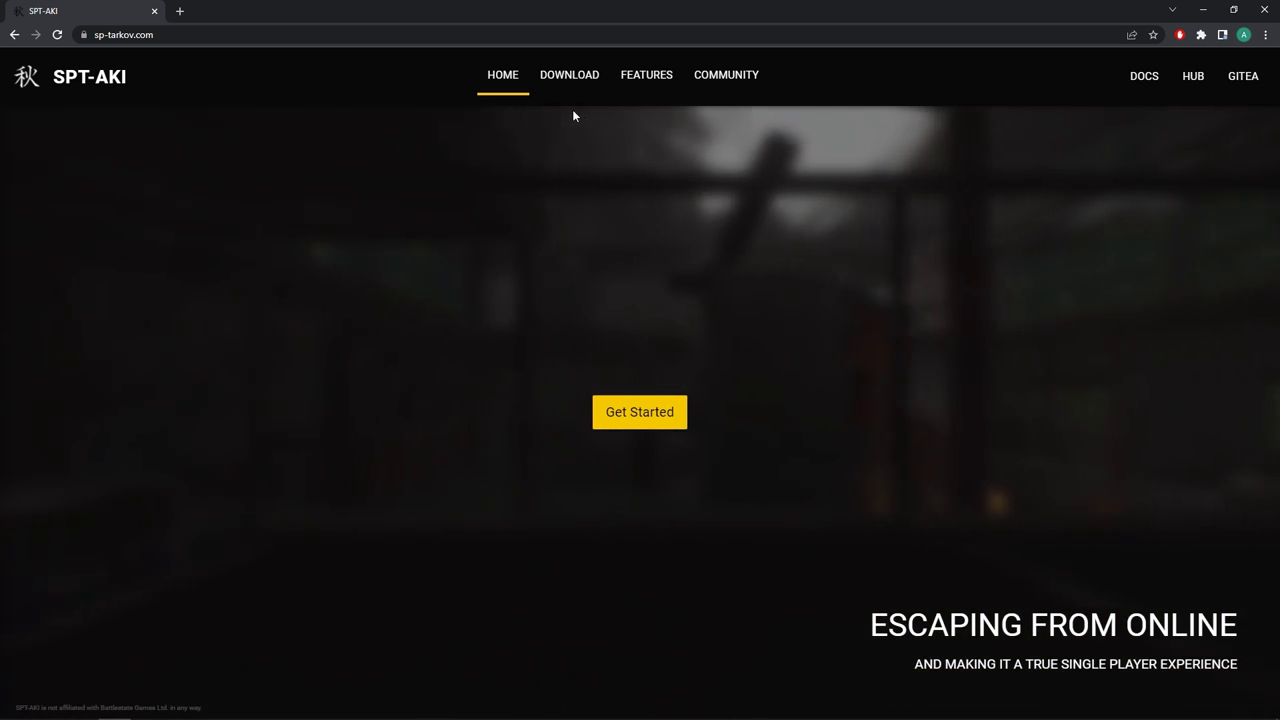
{"action": "left_click", "coordinate": [571, 90]}
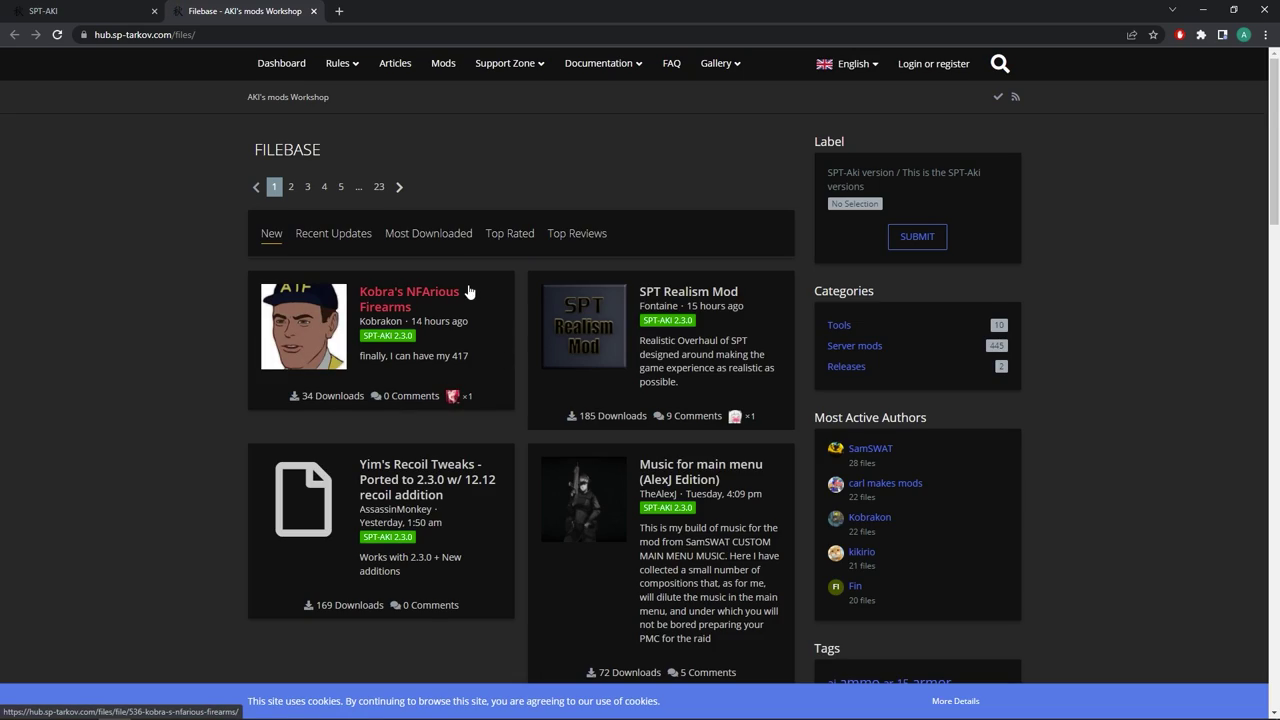
- Pick SPT-AKI 2.3.0 from Most Downloaded and submit the license confirmation to download it
{"action": "left_click", "coordinate": [440, 245]}
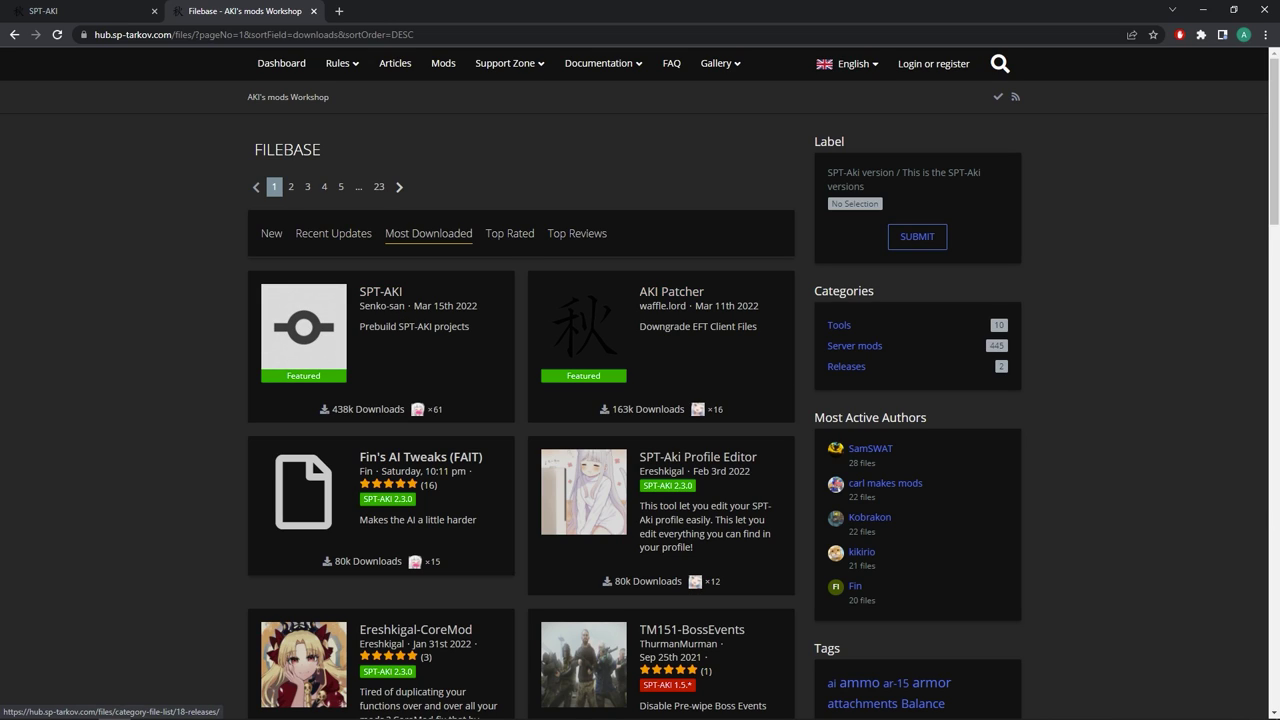
{"action": "mouse_move", "coordinate": [1250, 705]}
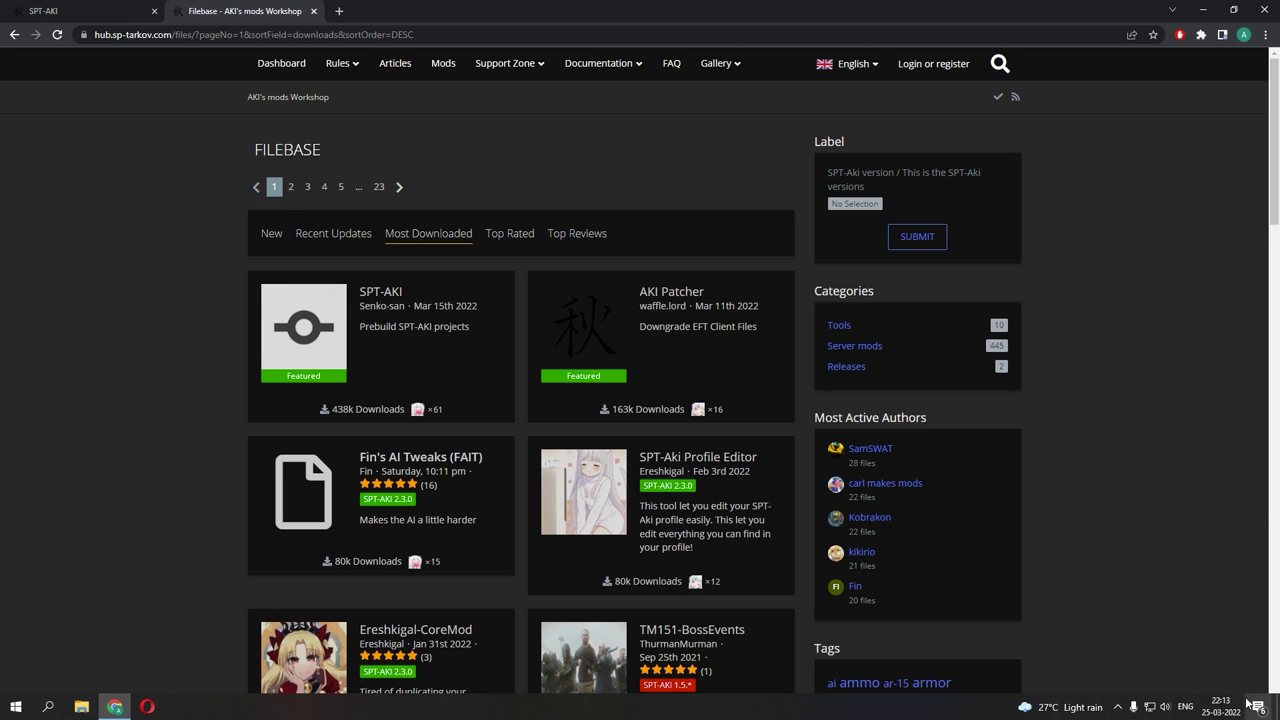
{"action": "left_click", "coordinate": [379, 295]}
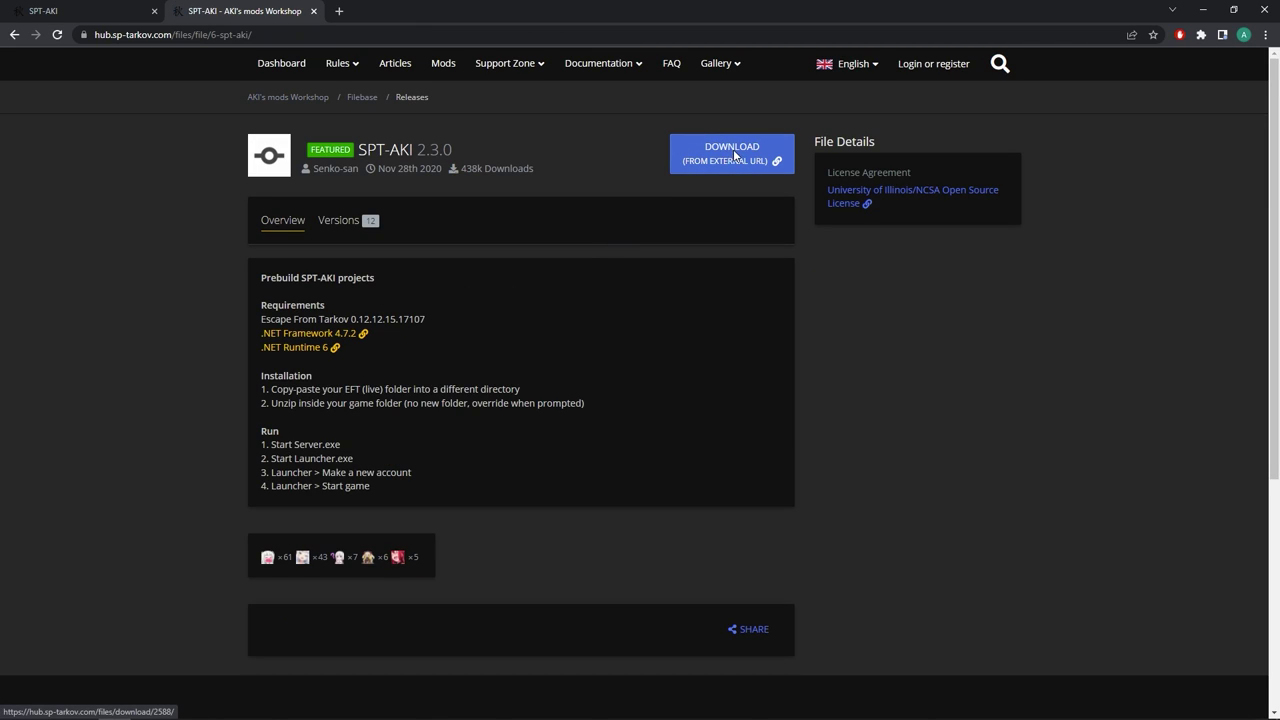
{"action": "left_click", "coordinate": [694, 147]}
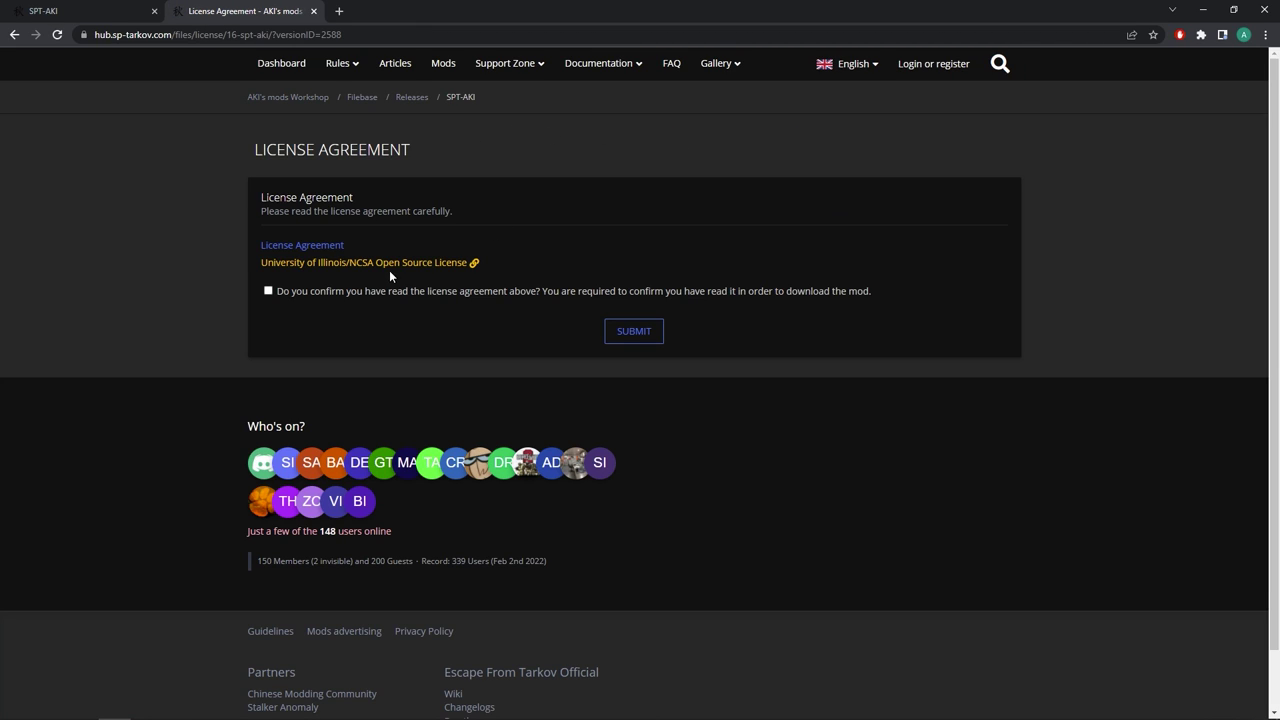
{"action": "left_click", "coordinate": [402, 296]}
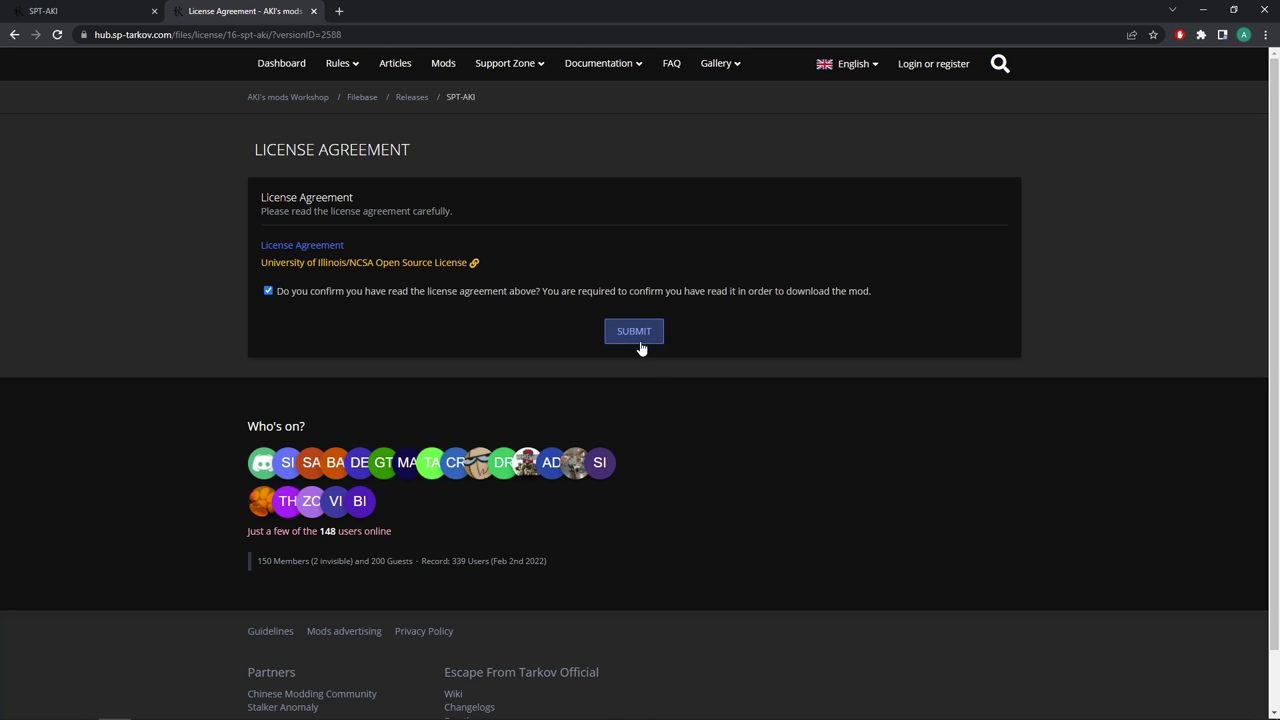
{"action": "left_click", "coordinate": [641, 347]}
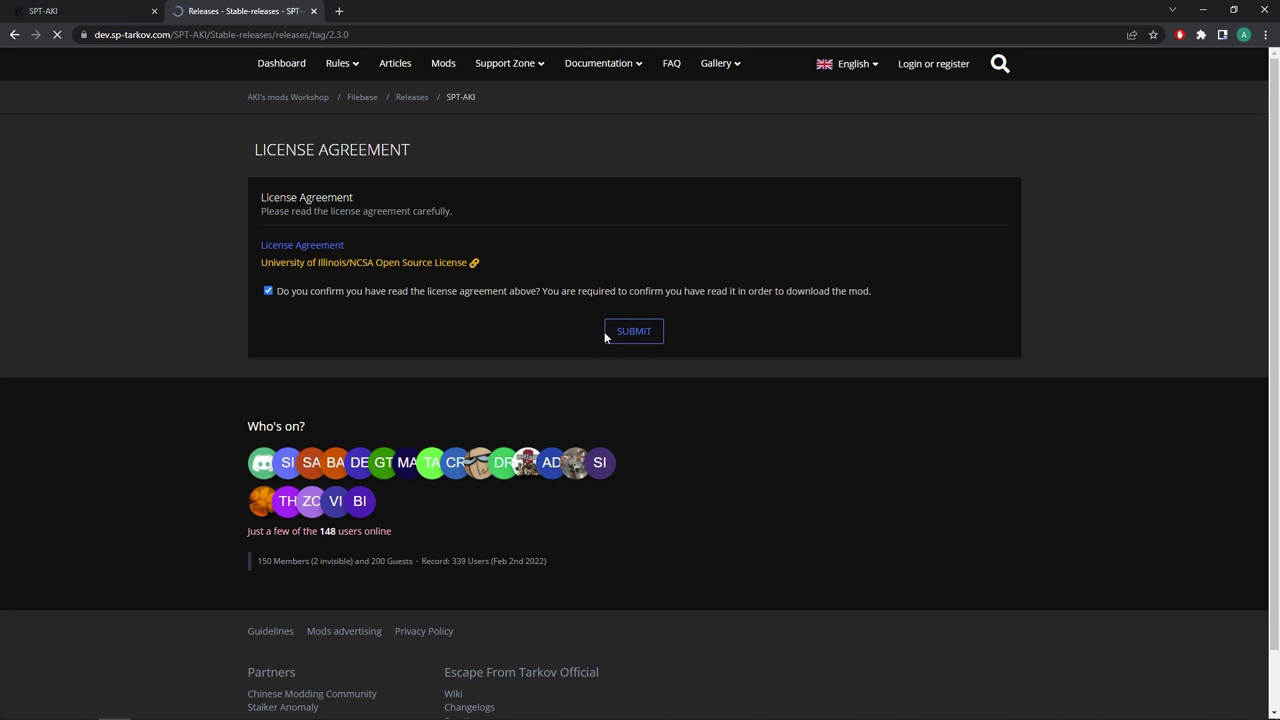
- Read the 2.3.0 release notes, selecting the Known issues text, then close the page
{"action": "scroll", "coordinate": [562, 396], "scroll_direction": "down", "scroll_amount": 2}
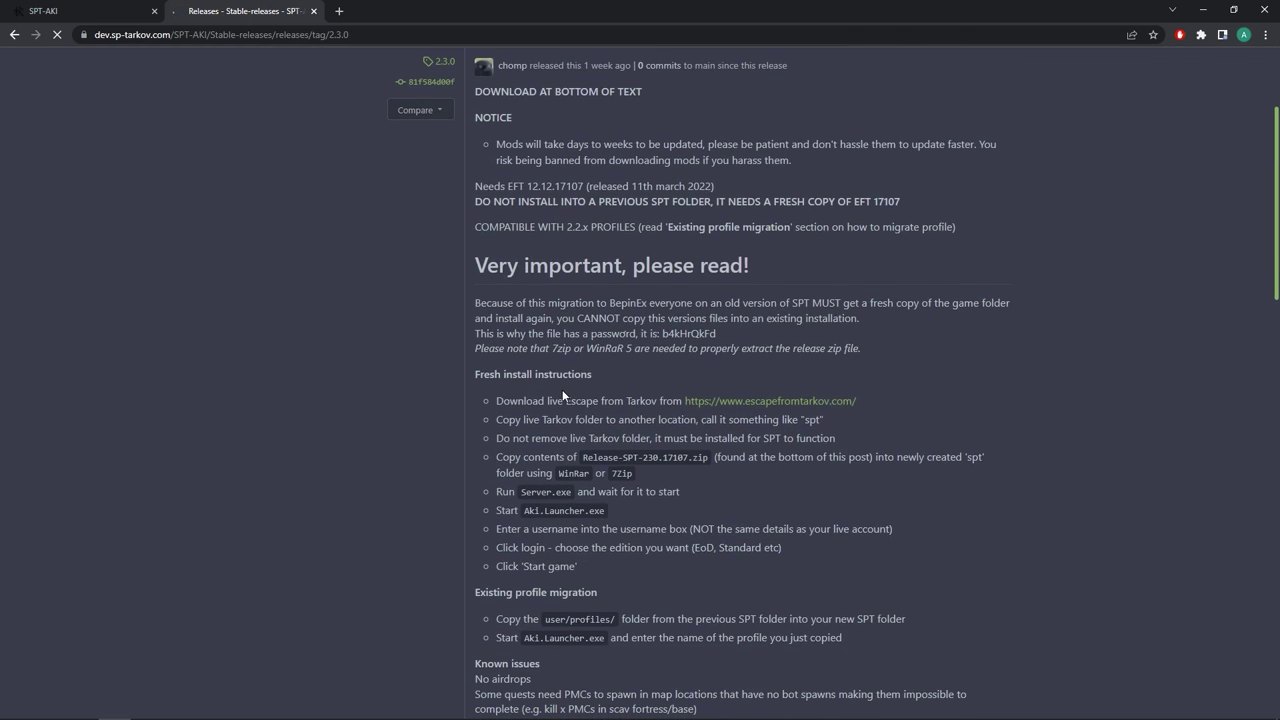
{"action": "scroll", "coordinate": [544, 389], "scroll_direction": "down", "scroll_amount": 1}
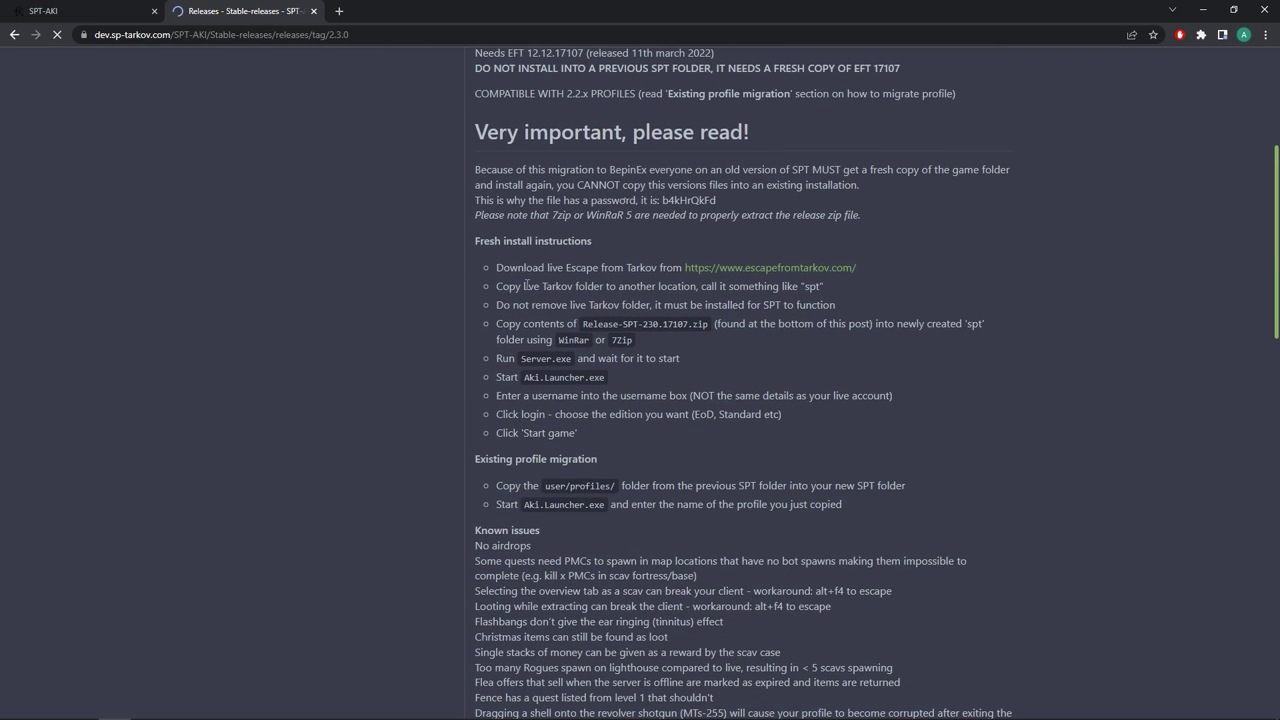
{"action": "scroll", "coordinate": [527, 285], "scroll_direction": "down", "scroll_amount": 2}
{"action": "mouse_move", "coordinate": [781, 516]}
{"action": "left_mouse_down"}
{"action": "mouse_move", "coordinate": [612, 391]}
{"action": "mouse_move", "coordinate": [540, 86]}
{"action": "mouse_move", "coordinate": [511, 32]}
{"action": "mouse_move", "coordinate": [507, 267]}
{"action": "left_mouse_up"}
{"action": "scroll", "coordinate": [507, 267], "scroll_direction": "down", "scroll_amount": 10}
{"action": "scroll", "coordinate": [595, 443], "scroll_direction": "up", "scroll_amount": 4}
{"action": "scroll", "coordinate": [595, 443], "scroll_direction": "up", "scroll_amount": 2}
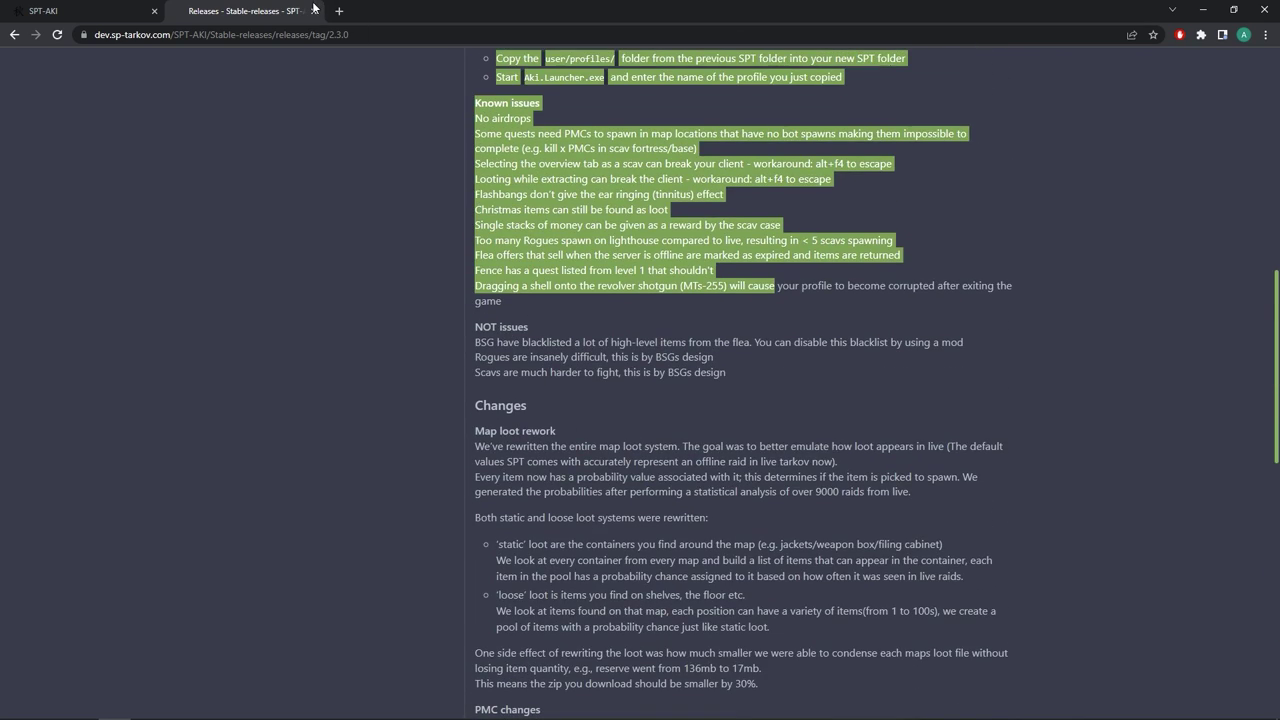
{"action": "left_click", "coordinate": [314, 13]}
- Minimise Chrome and start the Escape from Tarkov (Server) shortcut to run the 2.0.0-RC1 console
{"action": "left_click", "coordinate": [1264, 9]}
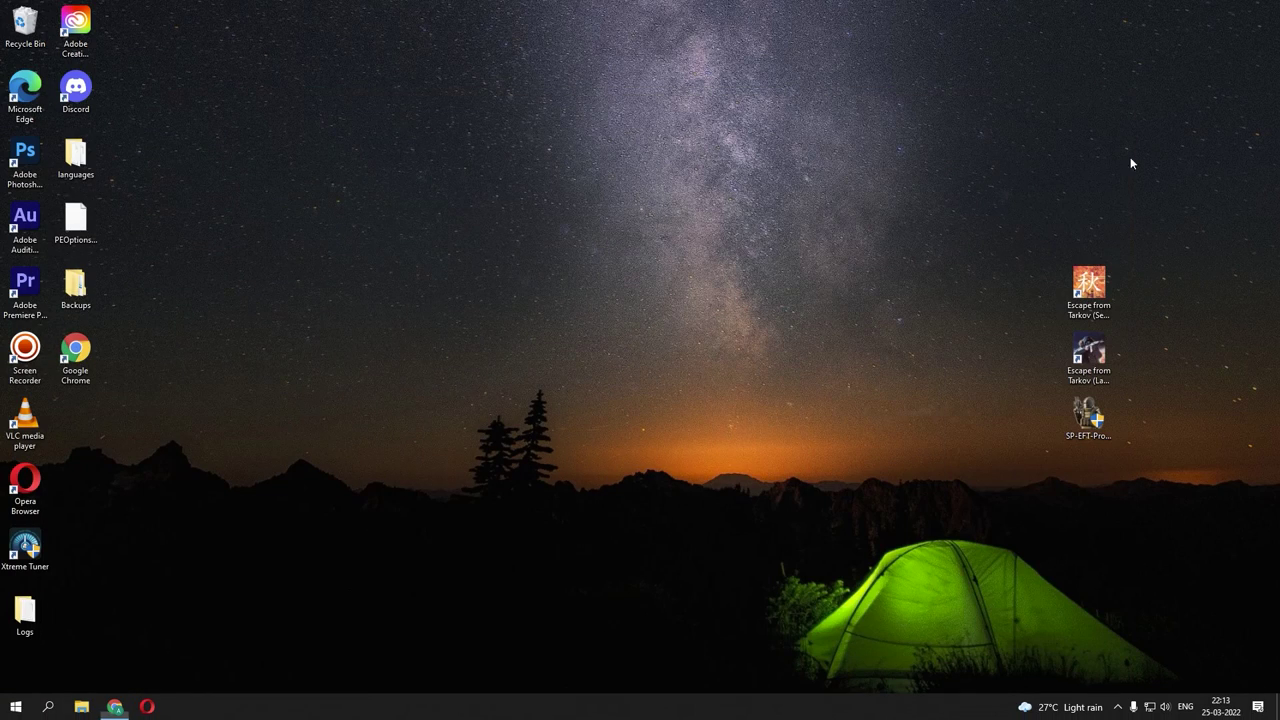
{"action": "mouse_move", "coordinate": [1115, 184]}
{"action": "left_mouse_down"}
{"action": "mouse_move", "coordinate": [1134, 494]}
{"action": "mouse_move", "coordinate": [1019, 202]}
{"action": "mouse_move", "coordinate": [1171, 606]}
{"action": "left_mouse_up"}
{"action": "left_click", "coordinate": [1126, 443]}
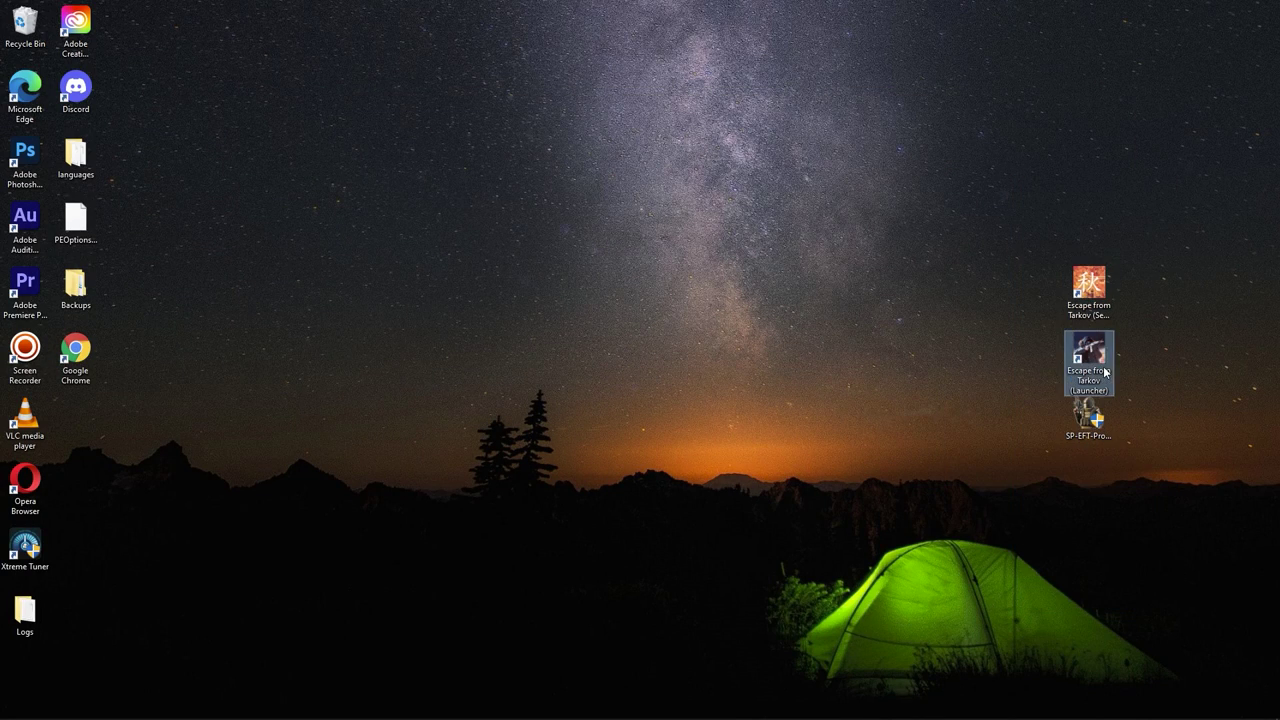
{"action": "left_click", "coordinate": [1093, 297]}
{"action": "mouse_move", "coordinate": [1090, 307]}
{"action": "left_mouse_down"}
{"action": "mouse_move", "coordinate": [1075, 287]}
{"action": "mouse_move", "coordinate": [1090, 305]}
{"action": "left_mouse_up"}
{"action": "left_click", "coordinate": [1100, 368]}
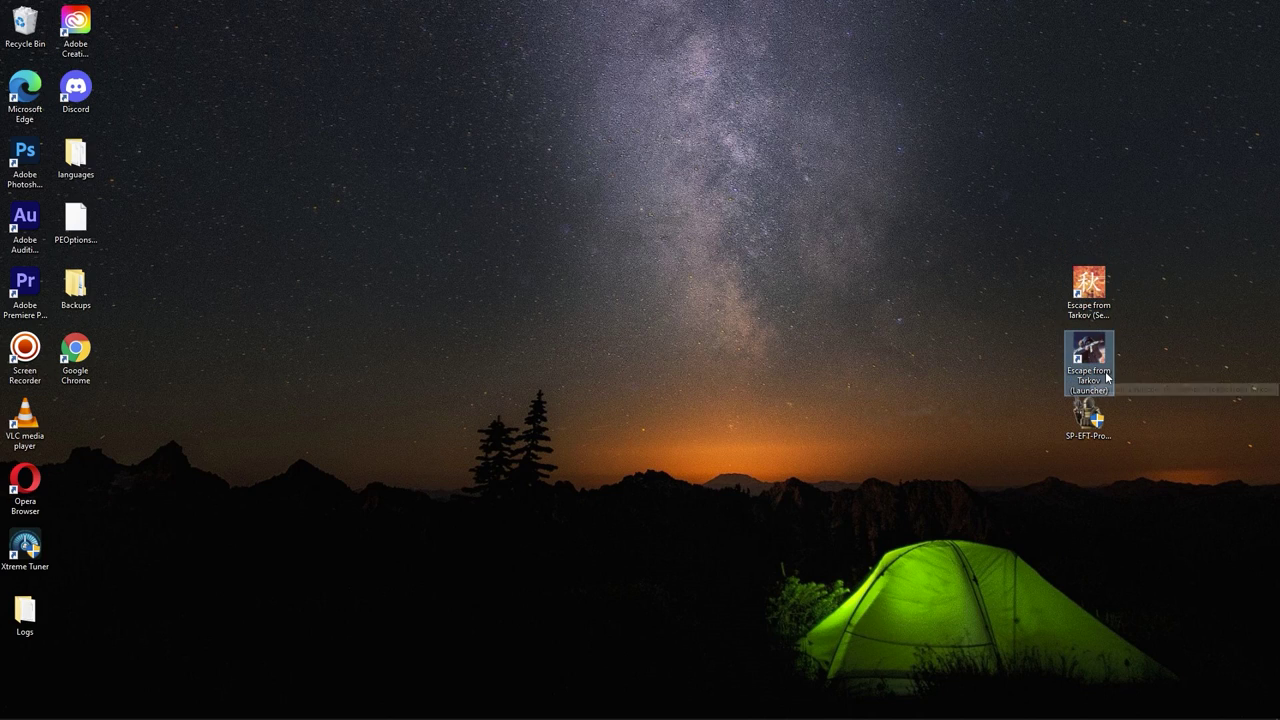
{"action": "left_click_drag", "start_coordinate": [1150, 252], "coordinate": [1008, 496]}
{"action": "mouse_move", "coordinate": [979, 150]}
{"action": "left_mouse_down"}
{"action": "mouse_move", "coordinate": [1159, 540]}
{"action": "mouse_move", "coordinate": [984, 233]}
{"action": "mouse_move", "coordinate": [1174, 566]}
{"action": "left_mouse_up"}
{"action": "left_click", "coordinate": [1157, 475]}
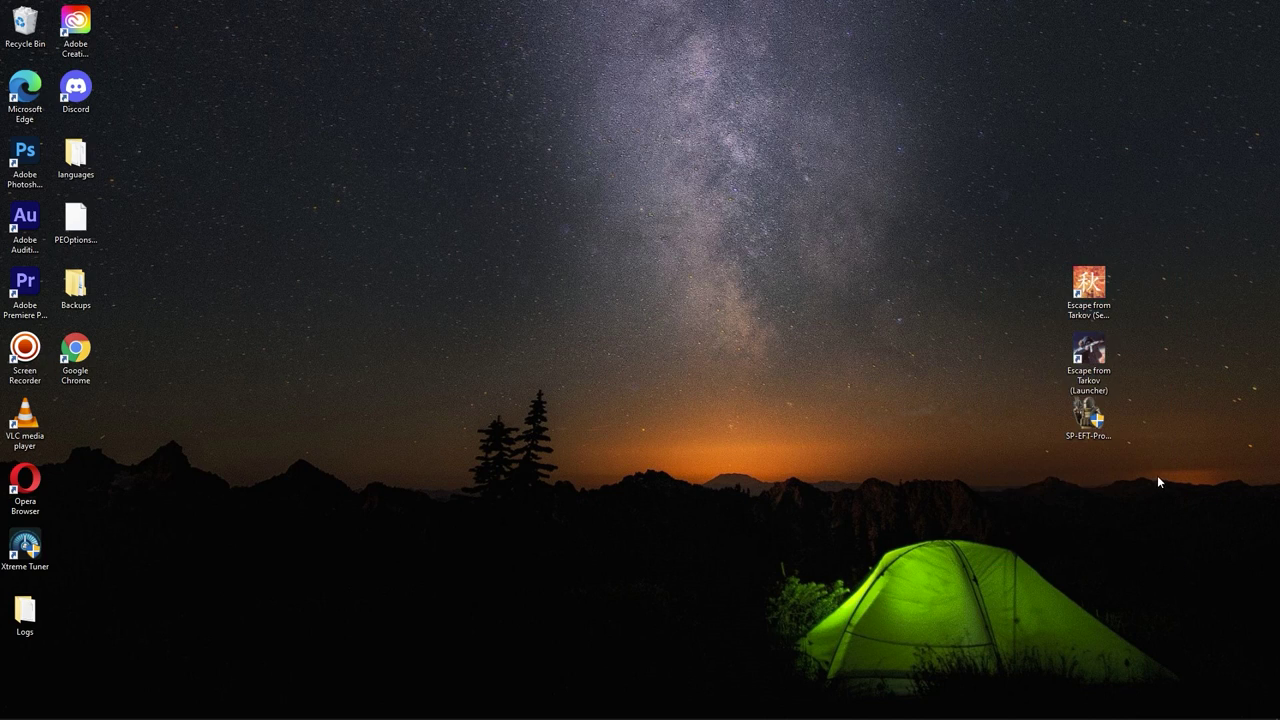
{"action": "left_click", "coordinate": [1090, 314]}
{"action": "double_click", "coordinate": [1093, 310]}
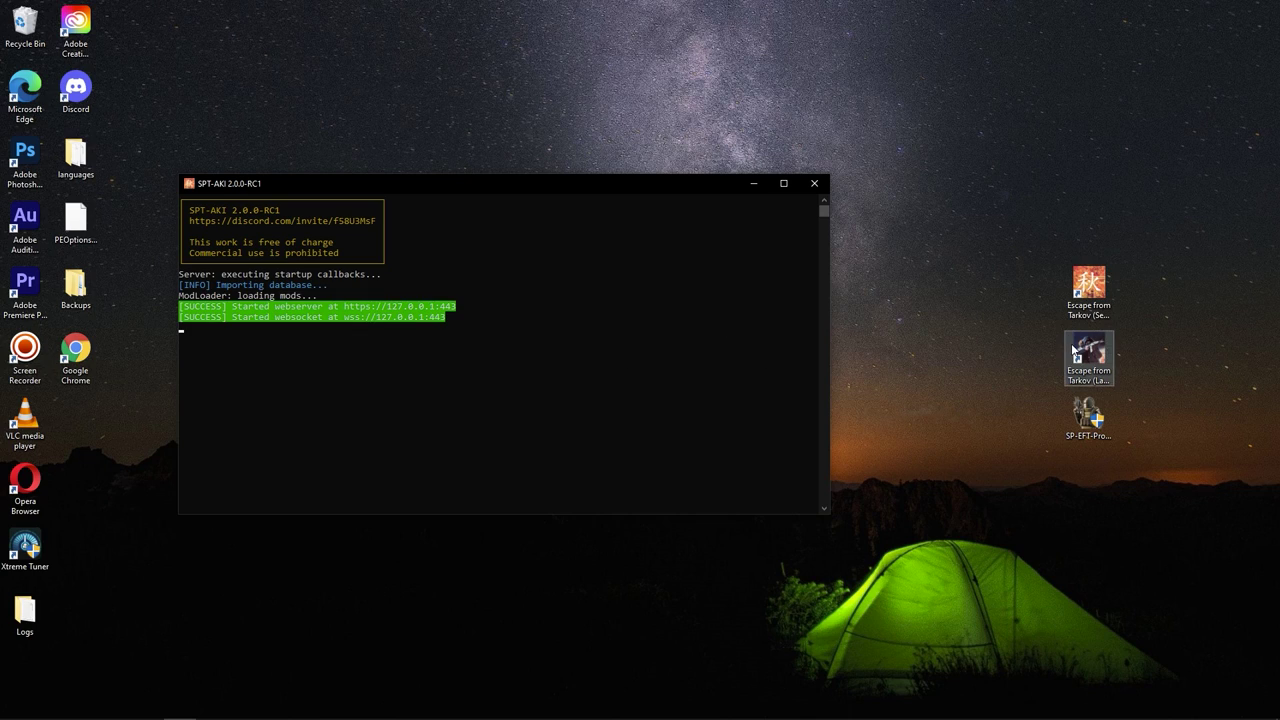
- Open the Tarkov launcher and start the game with the logged-in profile
{"action": "double_click", "coordinate": [1100, 358]}
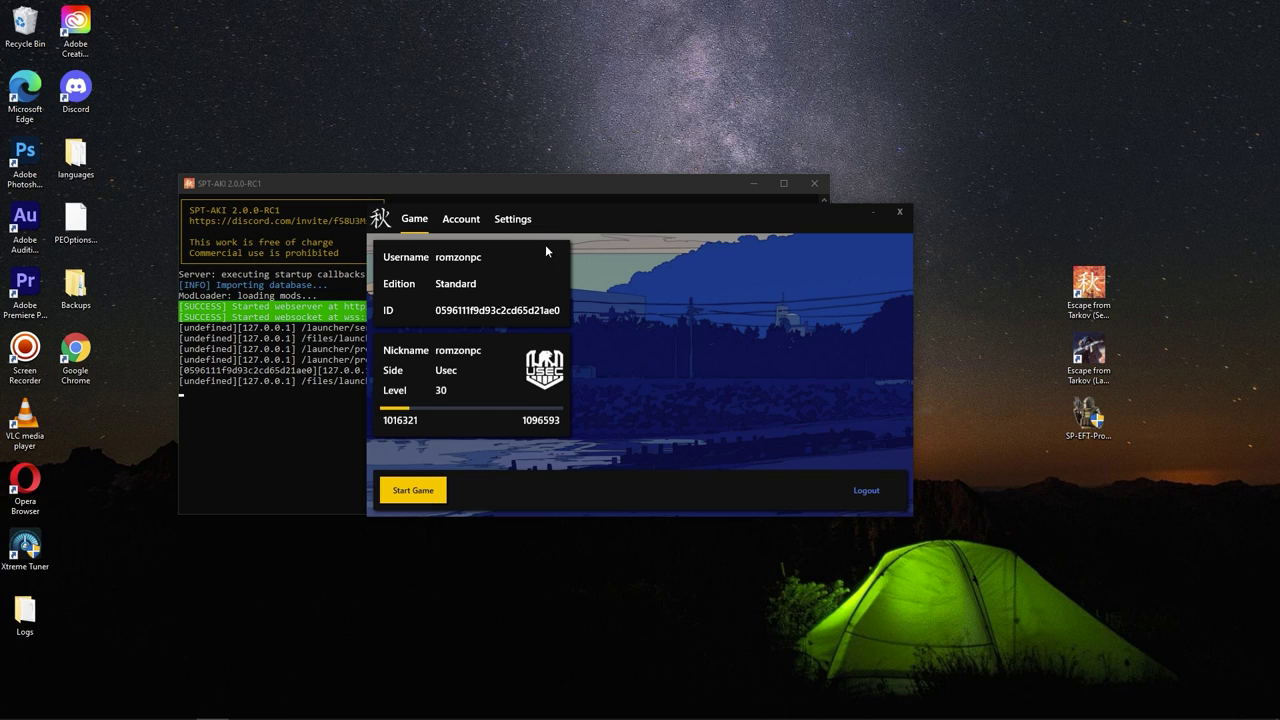
{"action": "left_click", "coordinate": [433, 494]}
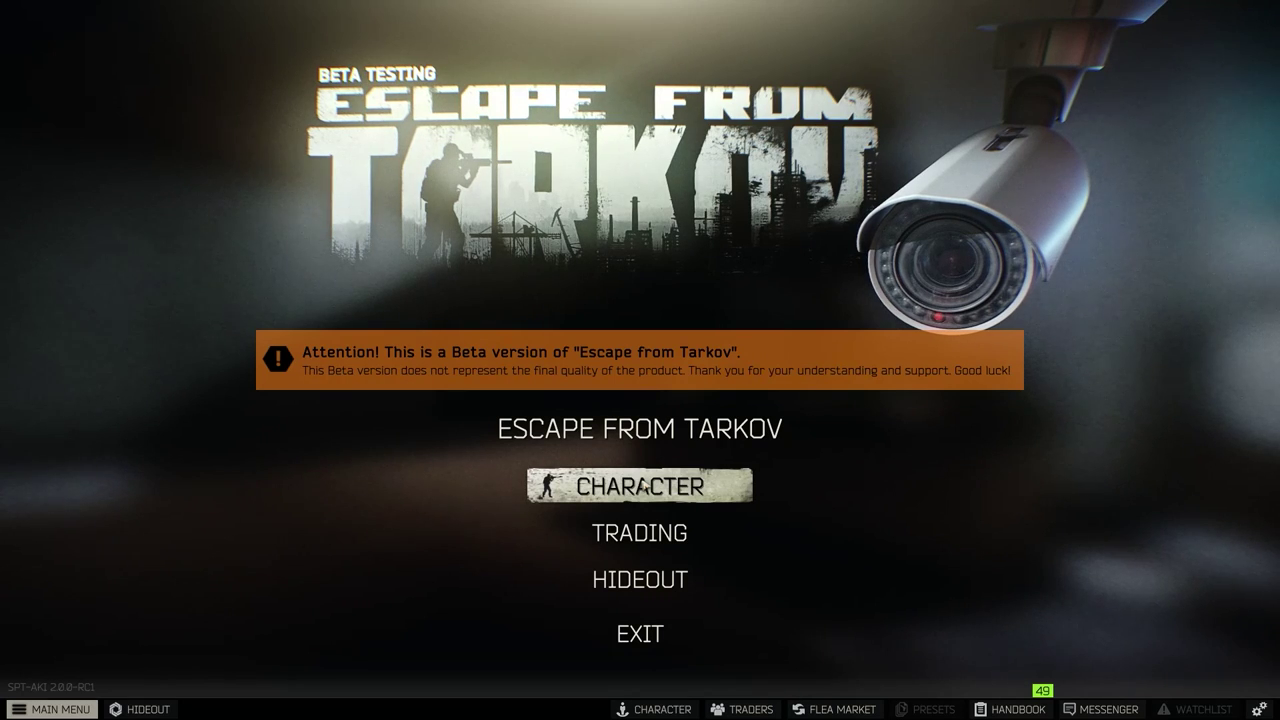
- Inspect the stash's ICase (Terraplane backpack, Osprey armor), then go back to the main menu
{"action": "left_click", "coordinate": [642, 485]}
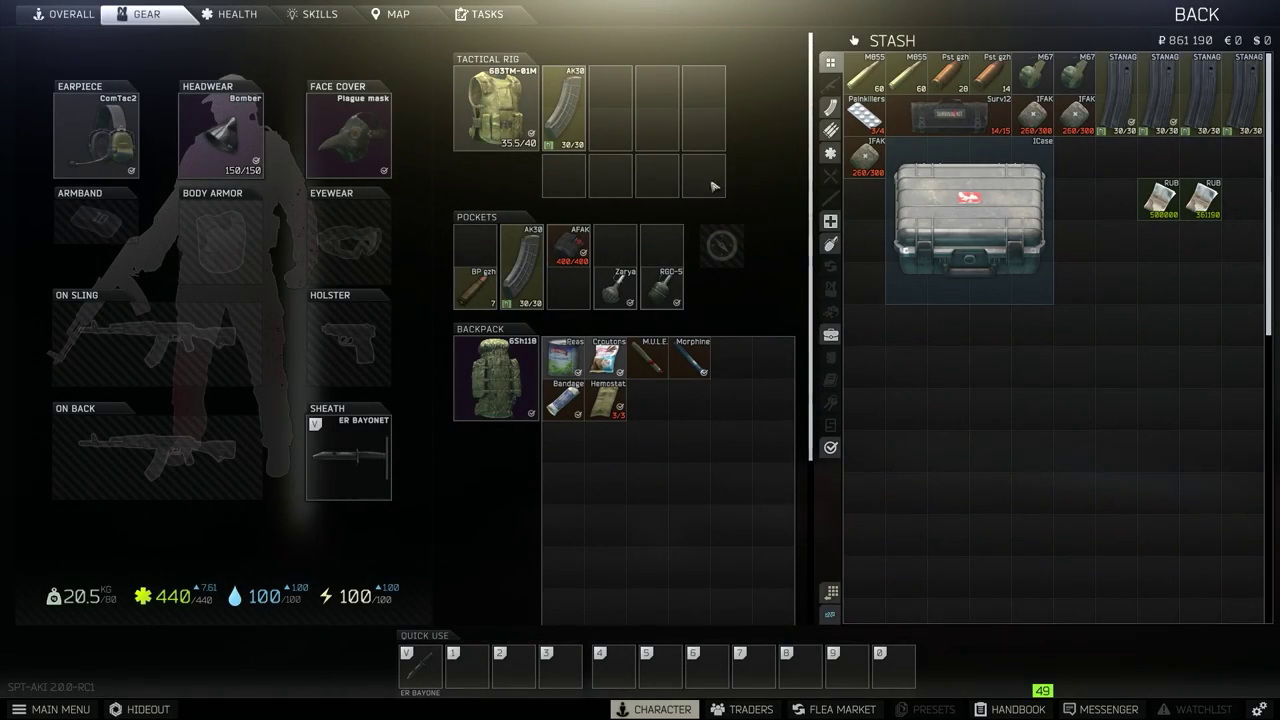
{"action": "scroll", "coordinate": [1145, 487], "scroll_direction": "down", "scroll_amount": 3}
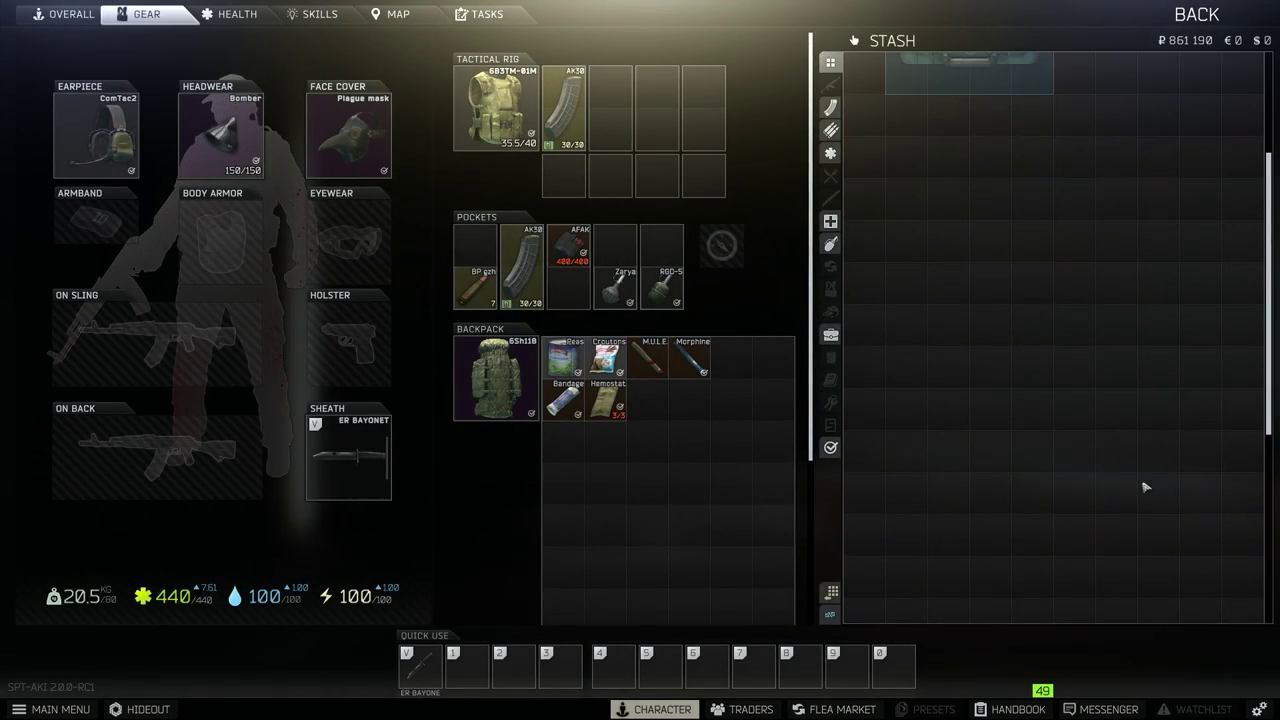
{"action": "scroll", "coordinate": [1145, 487], "scroll_direction": "up", "scroll_amount": 3}
{"action": "double_click", "coordinate": [994, 268]}
{"action": "key", "text": "Escape"}
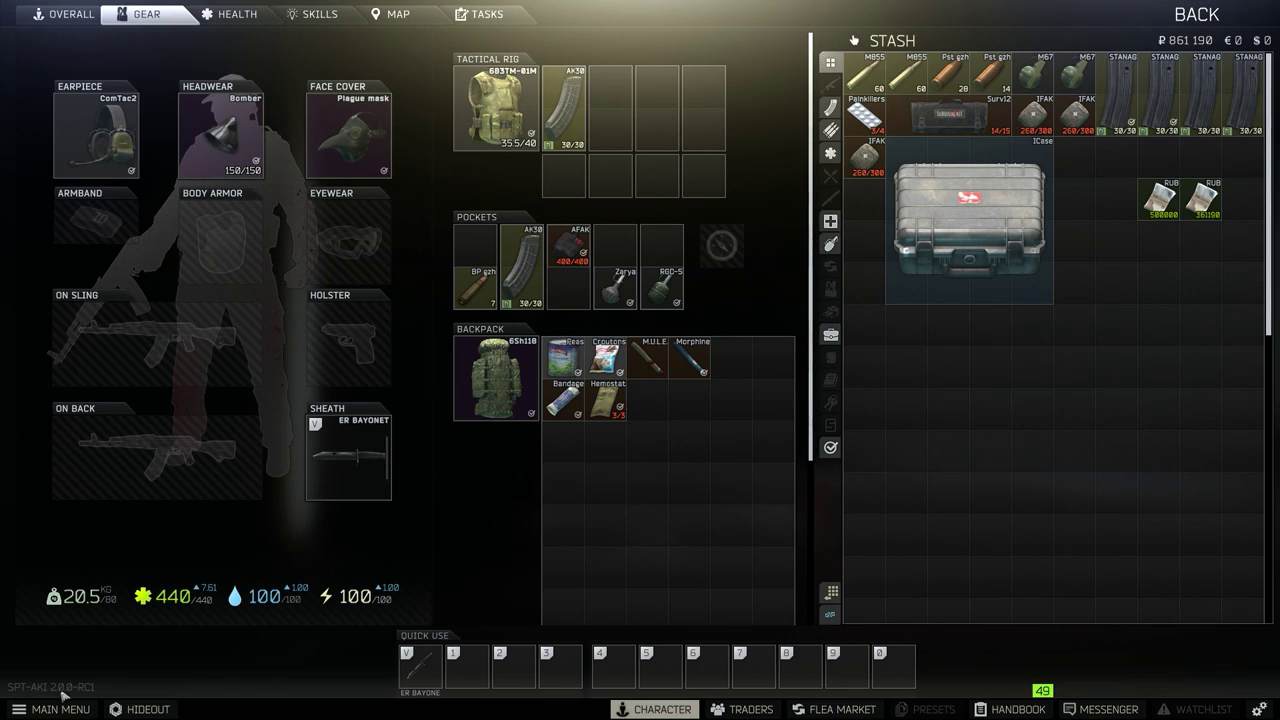
{"action": "scroll", "coordinate": [1200, 485], "scroll_direction": "down", "scroll_amount": 2}
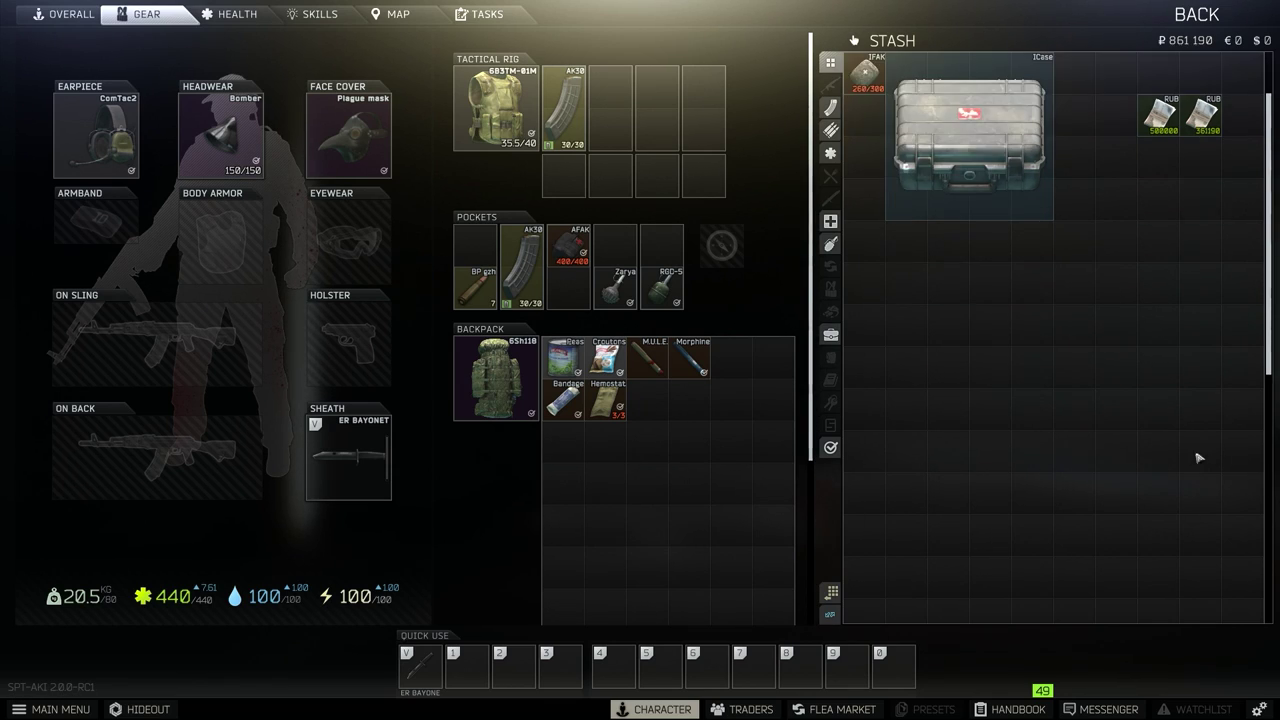
{"action": "scroll", "coordinate": [1180, 485], "scroll_direction": "up", "scroll_amount": 1}
{"action": "double_click", "coordinate": [1040, 235]}
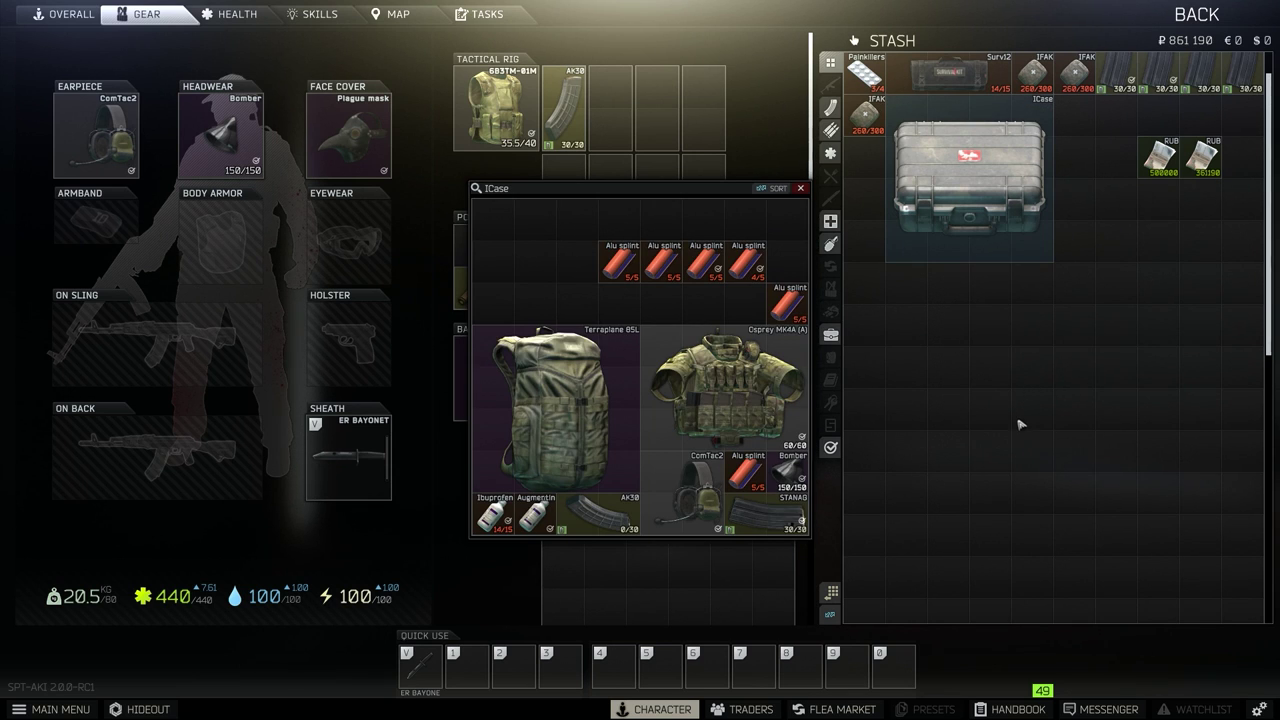
{"action": "key", "text": "Escape"}
{"action": "scroll", "coordinate": [1010, 420], "scroll_direction": "up", "scroll_amount": 1}
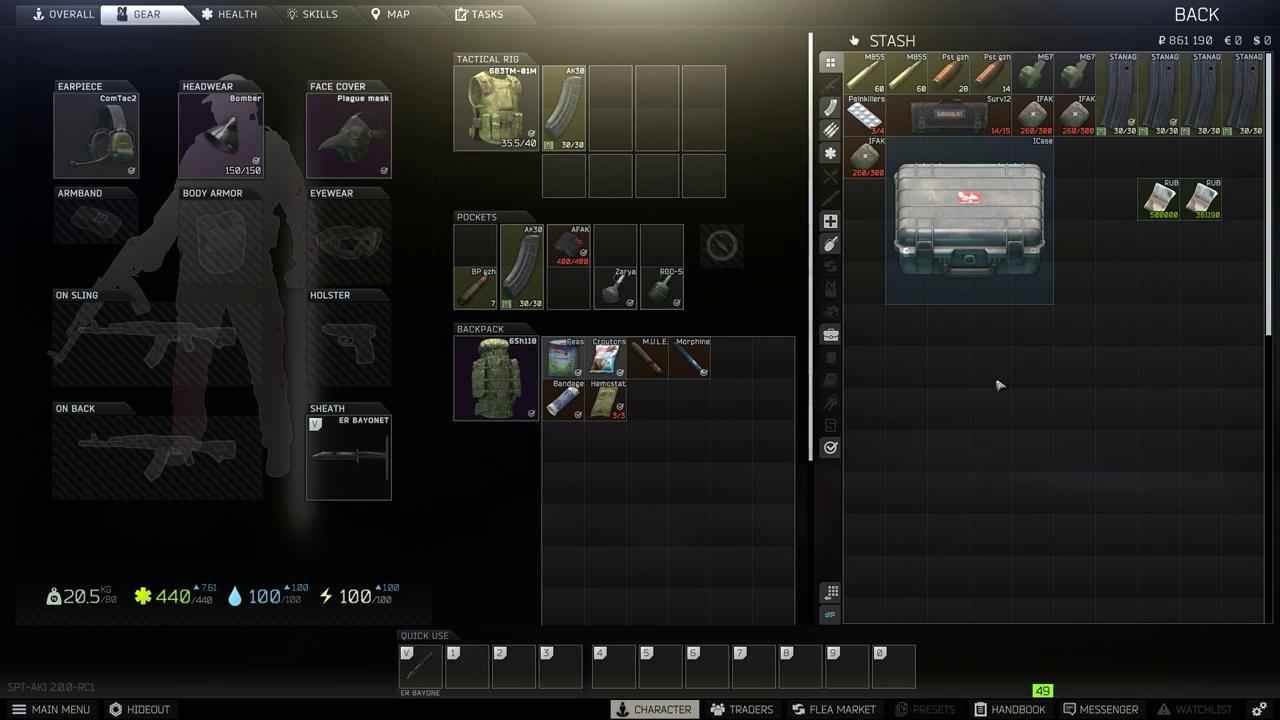
{"action": "key", "text": "Escape"}
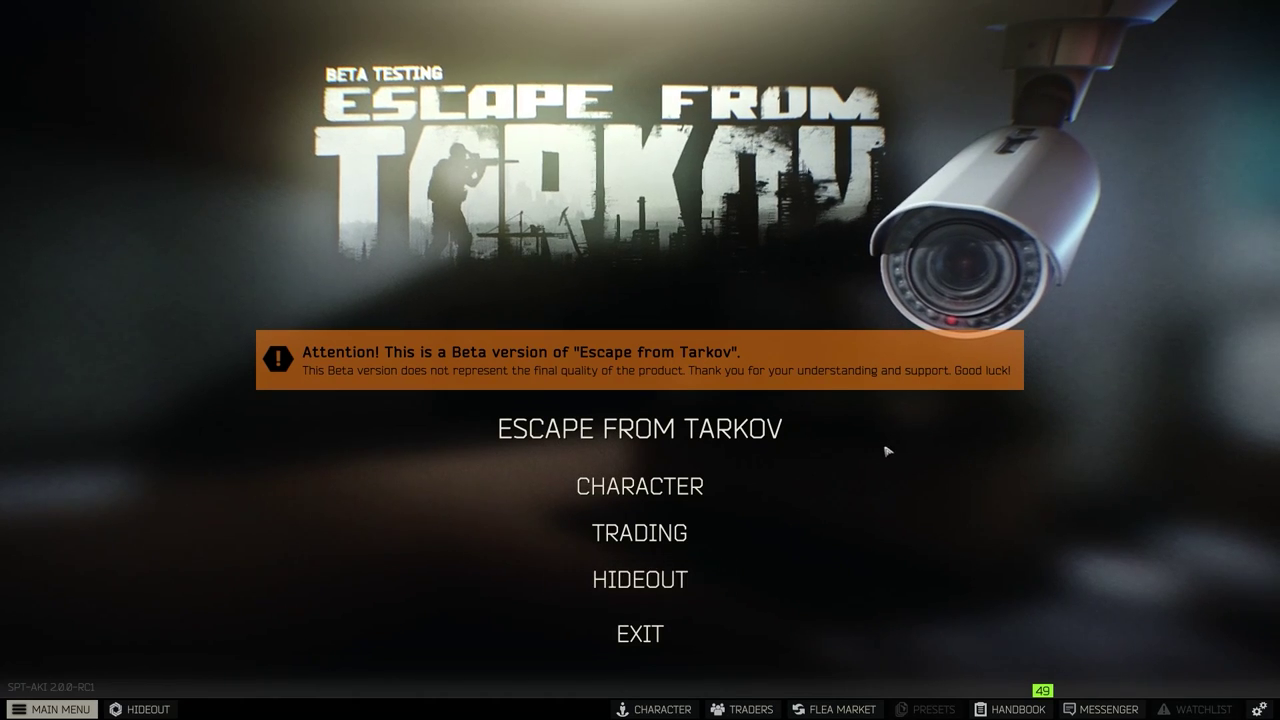
- Exit the game, then close the SPT-AKI launcher and server console
{"action": "left_click", "coordinate": [635, 636]}
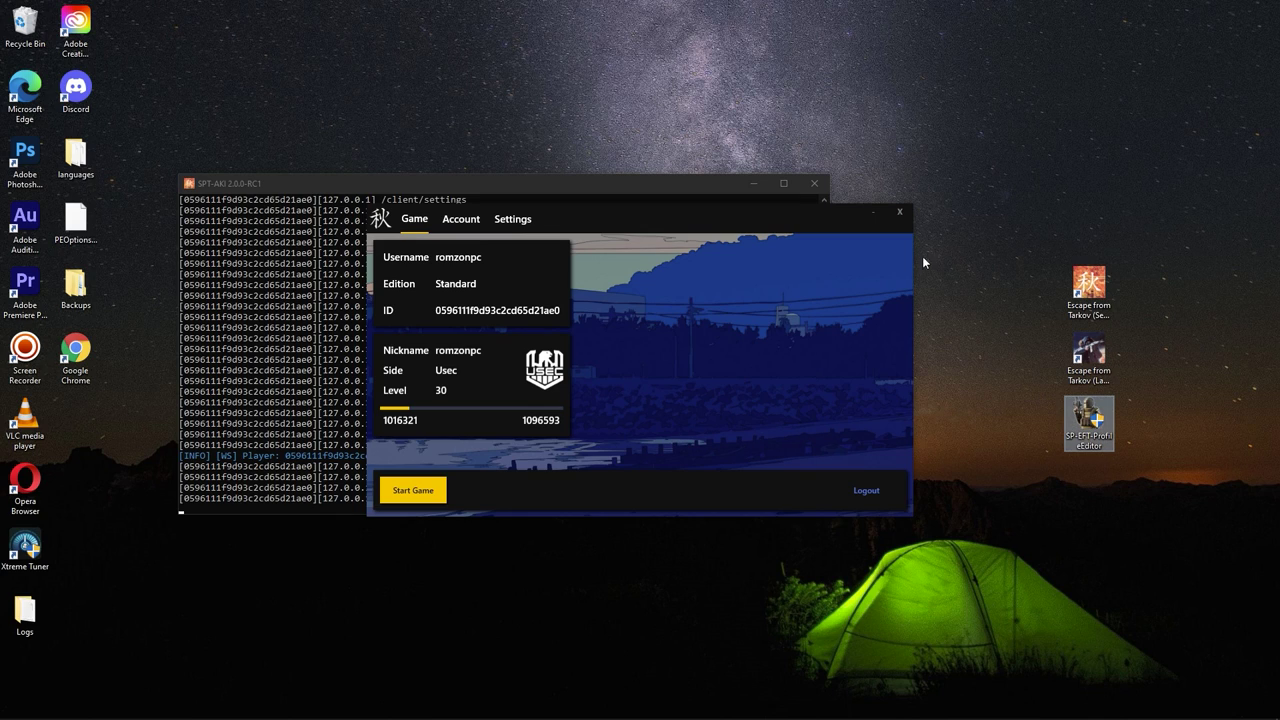
{"action": "left_click", "coordinate": [901, 214]}
{"action": "left_click", "coordinate": [822, 184]}
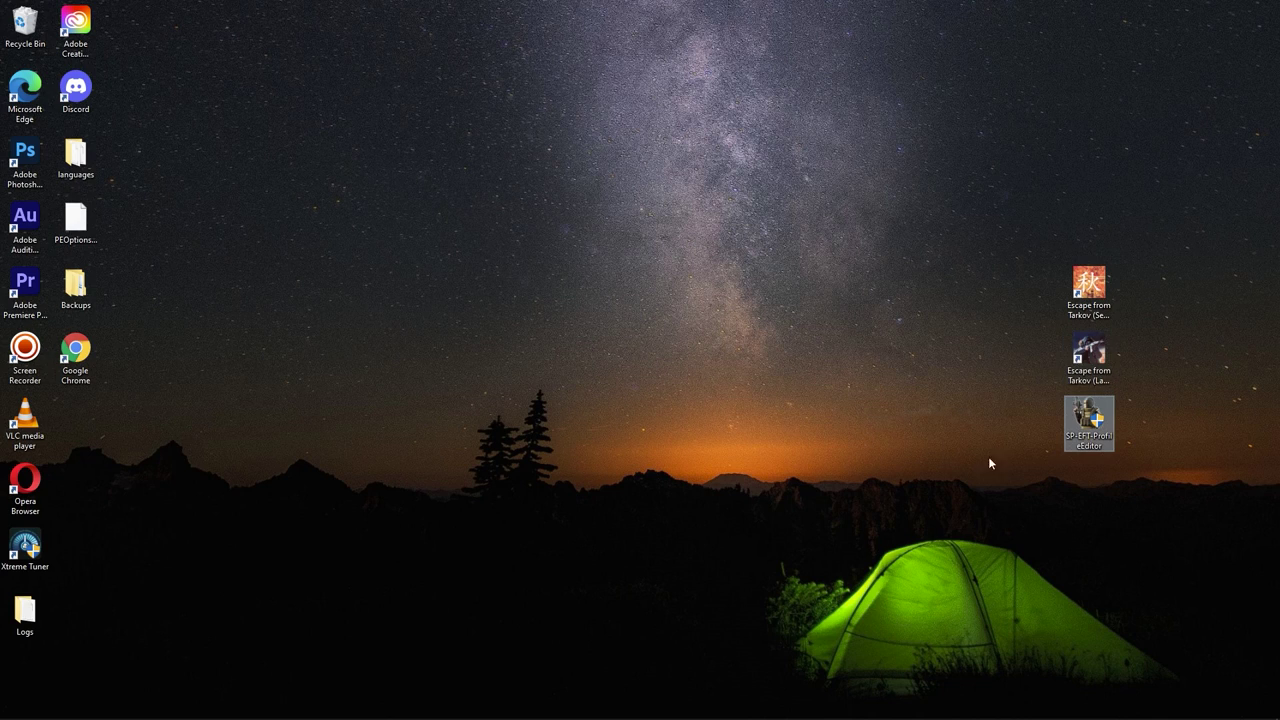
- Launch SP EFT Profile Editor 1.9, declining the update download page
{"action": "double_click", "coordinate": [1083, 438]}
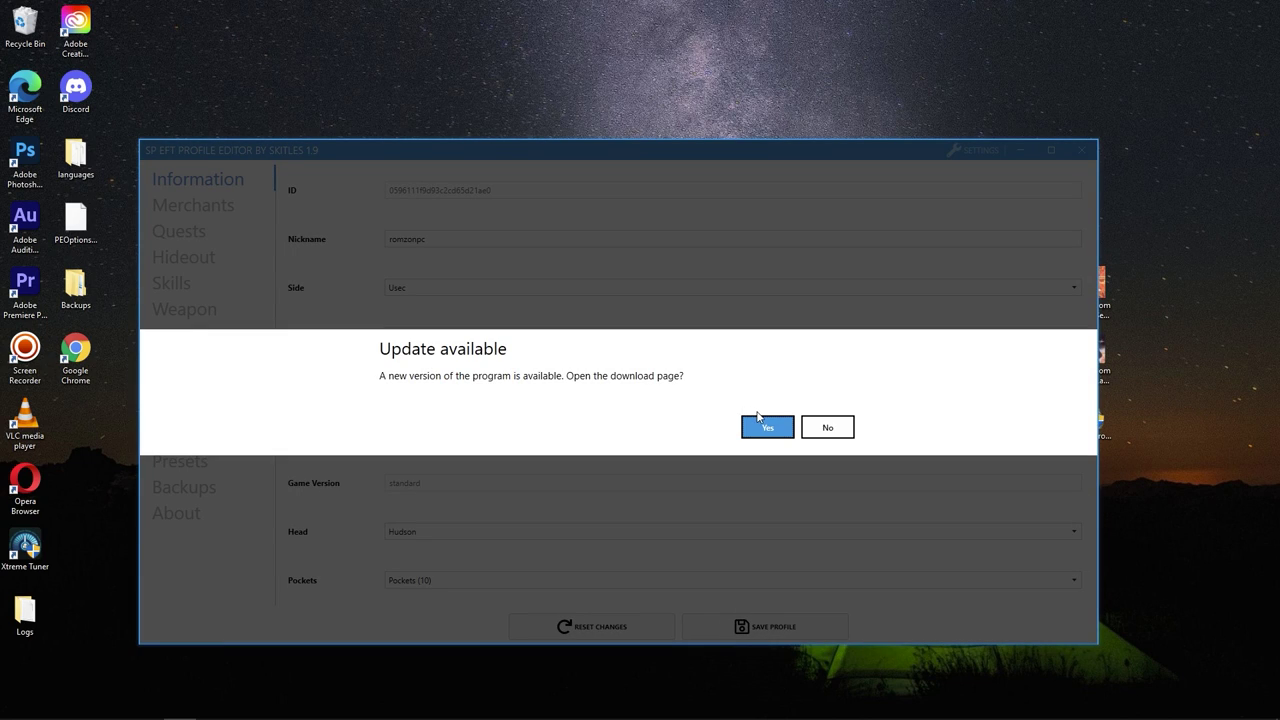
{"action": "left_click", "coordinate": [817, 433]}
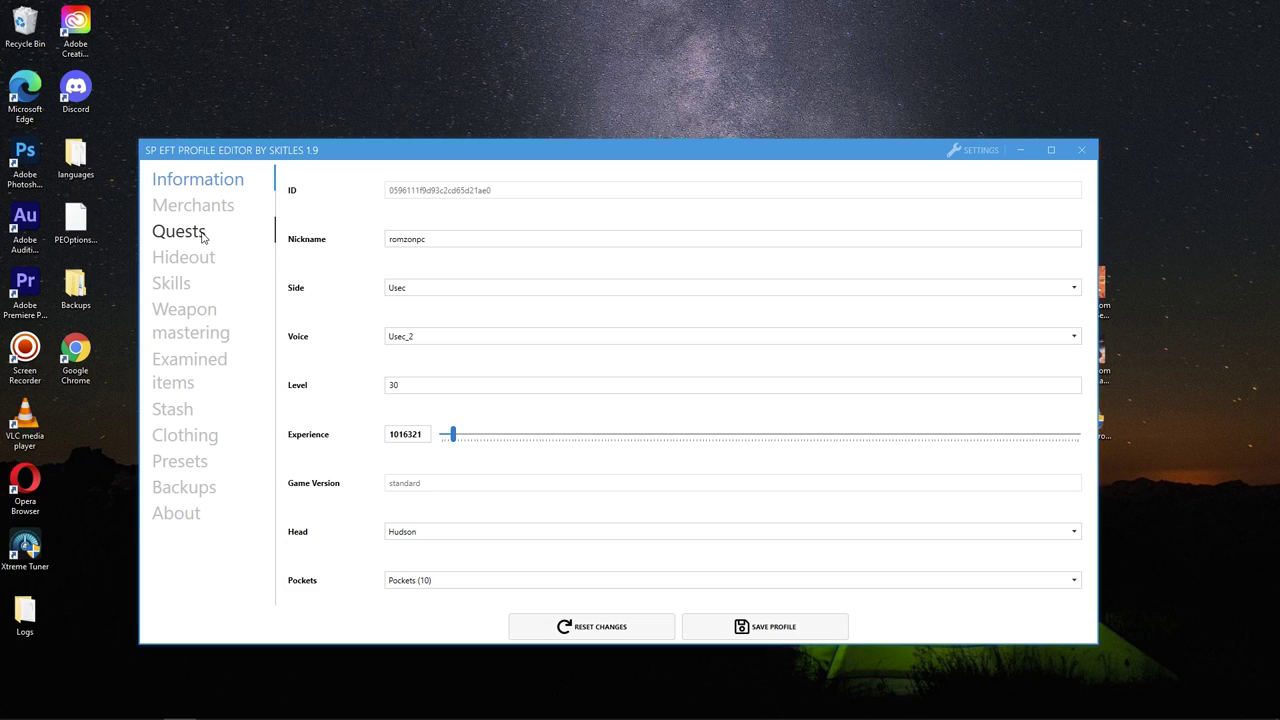
{"action": "left_click", "coordinate": [418, 238]}
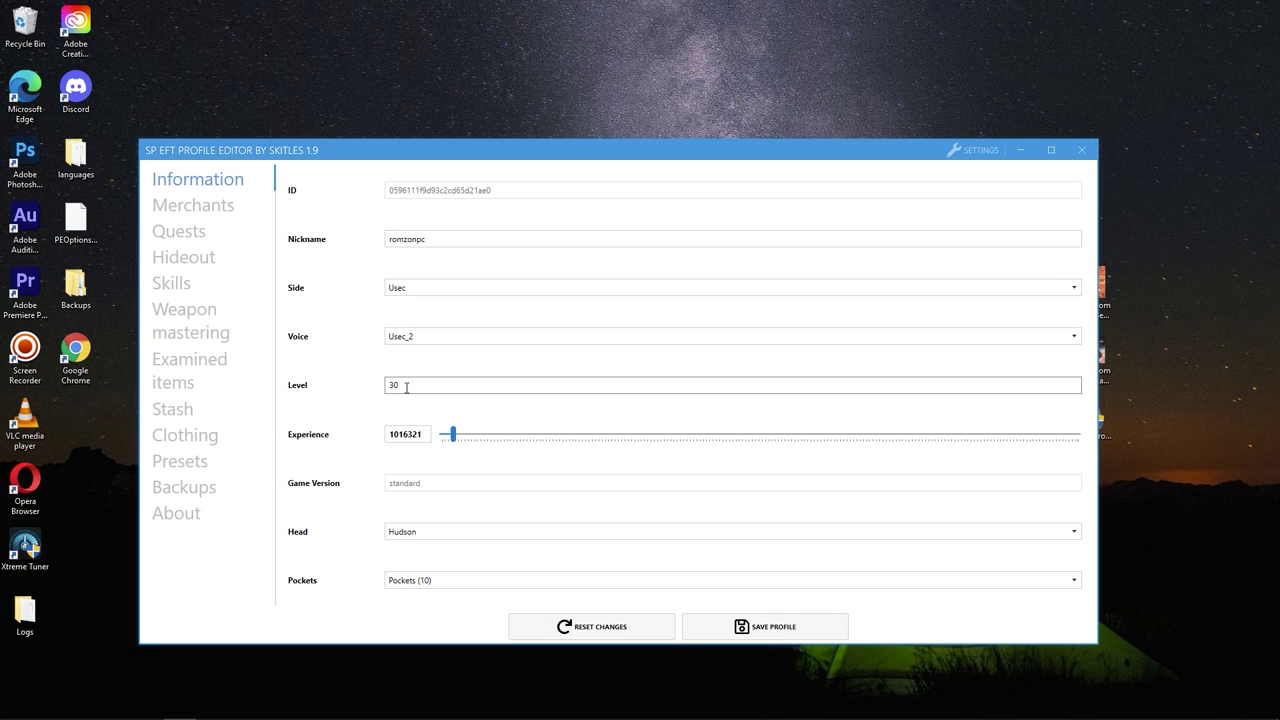
- Browse Skills, Hideout, Weapon mastering, Examined items and Clothing pages, ending on Stash
{"action": "left_click", "coordinate": [172, 284]}
{"action": "left_click", "coordinate": [186, 262]}
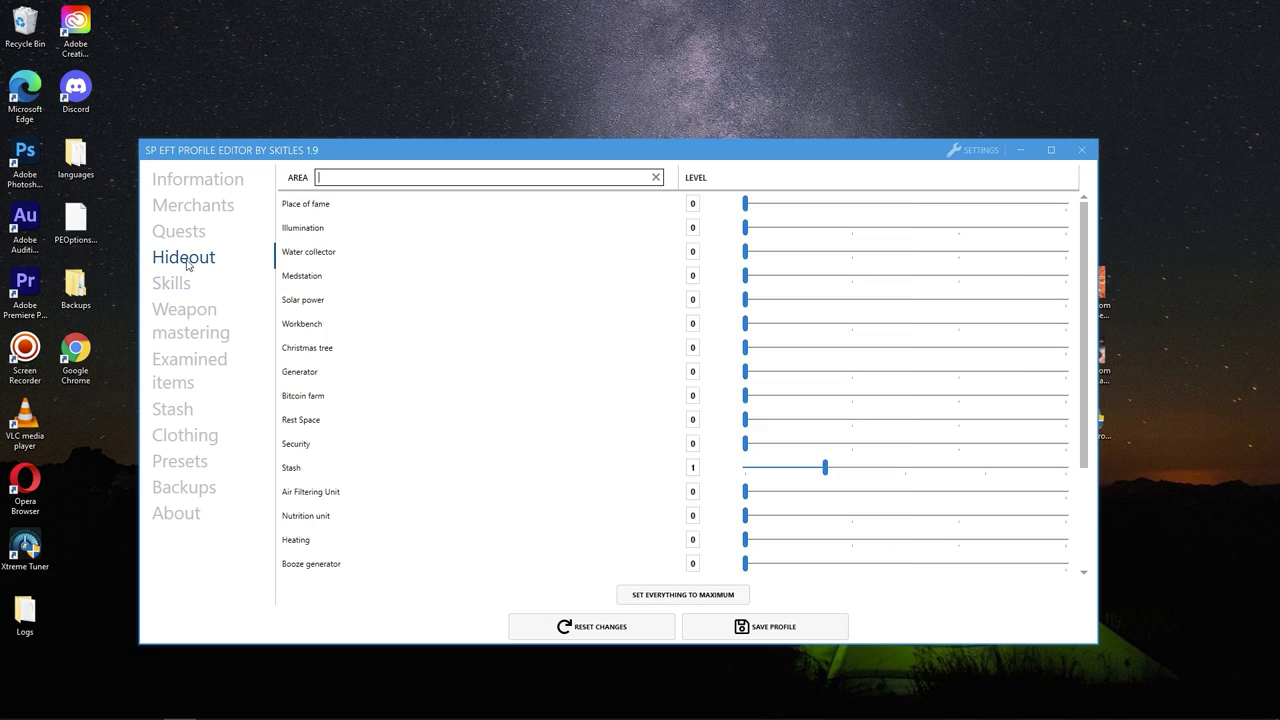
{"action": "left_click", "coordinate": [195, 333]}
{"action": "left_click", "coordinate": [194, 364]}
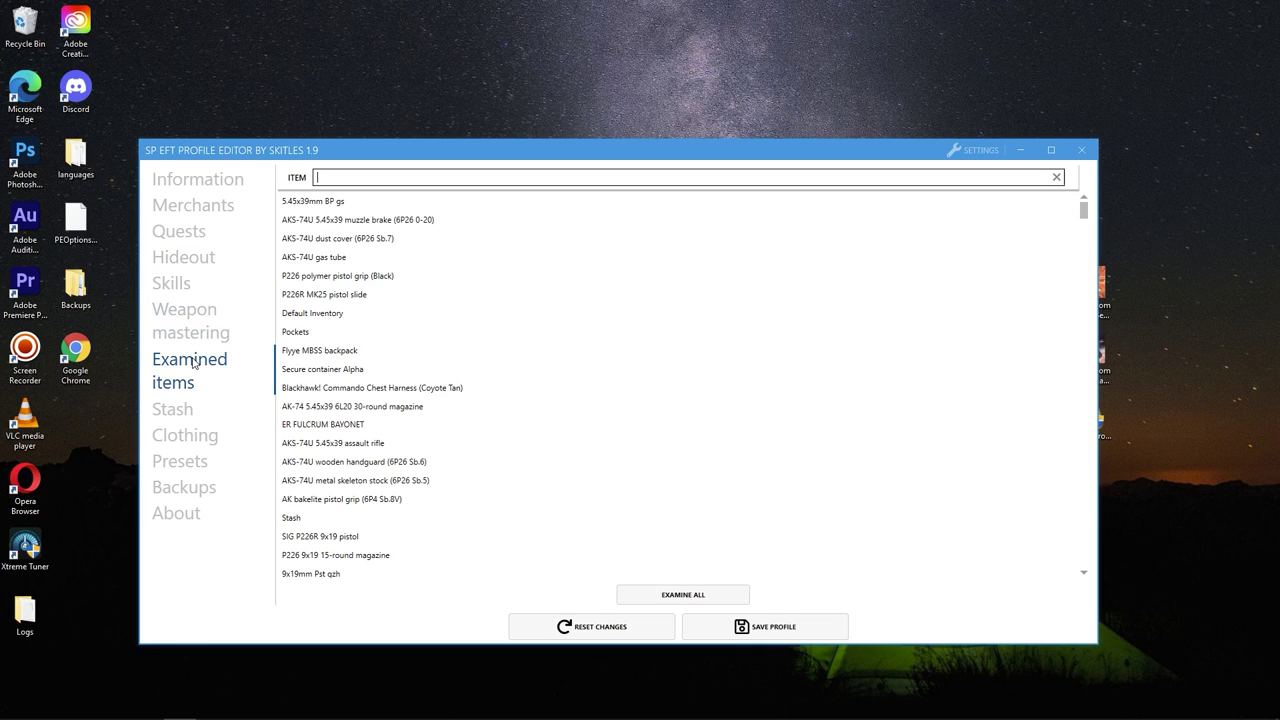
{"action": "left_click", "coordinate": [188, 411]}
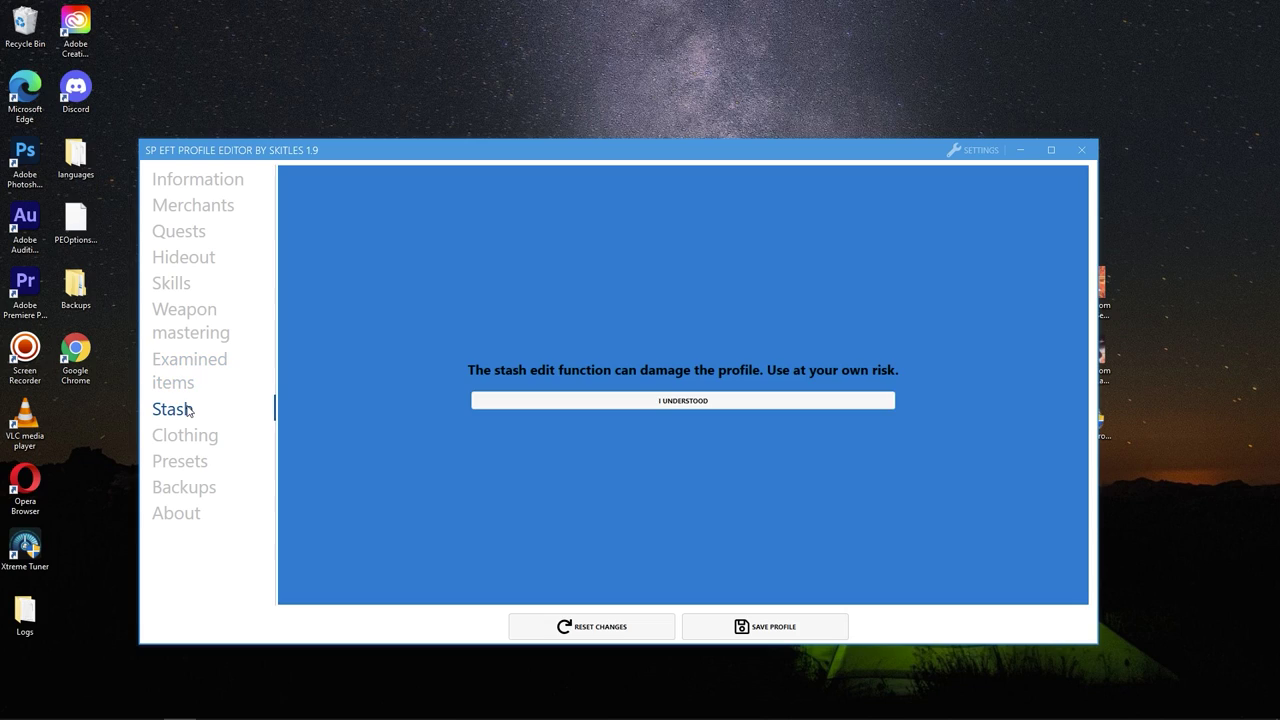
{"action": "left_click", "coordinate": [198, 438]}
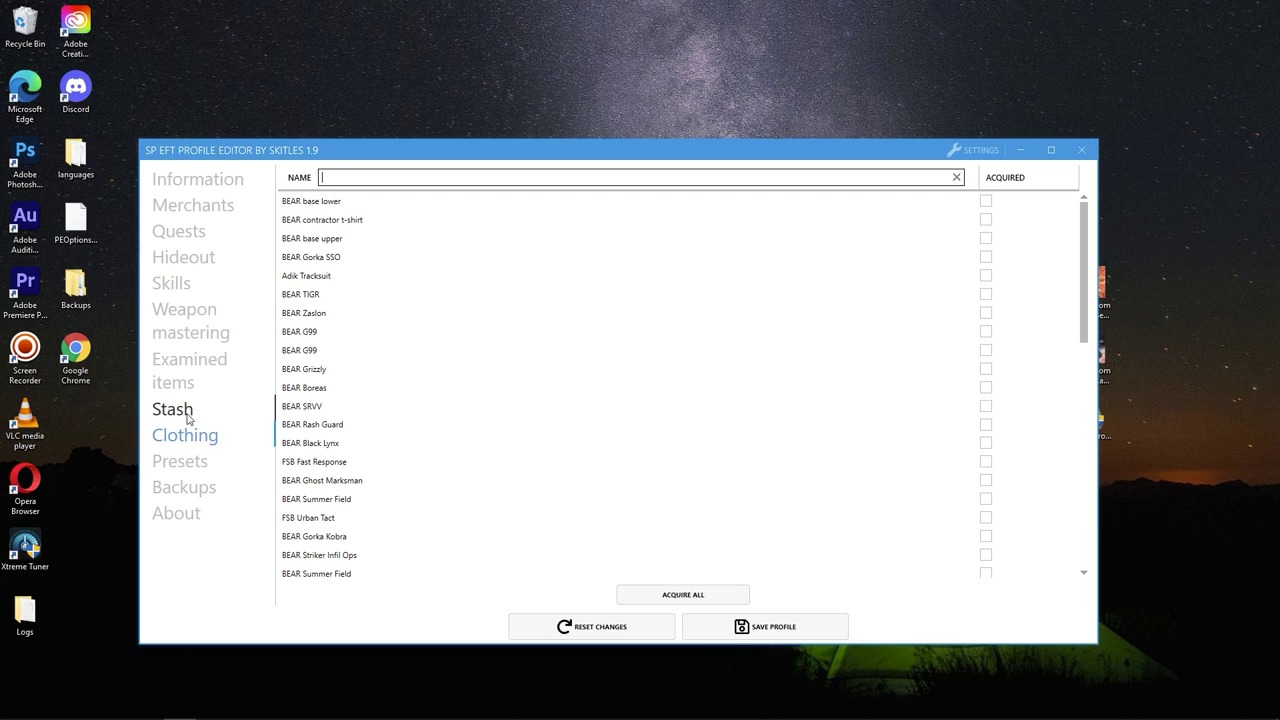
{"action": "left_click", "coordinate": [175, 410]}
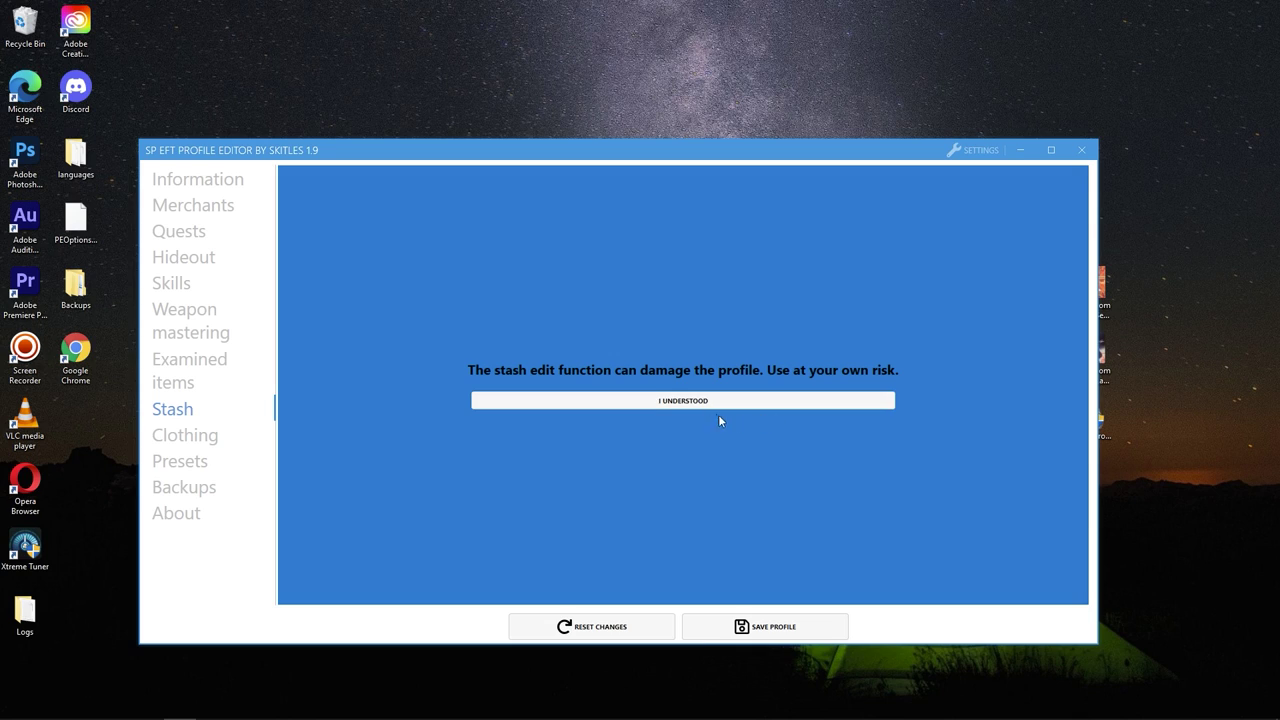
- Accept the stash-edit risk warning and look through the item category list without changing it
{"action": "left_click", "coordinate": [690, 410]}
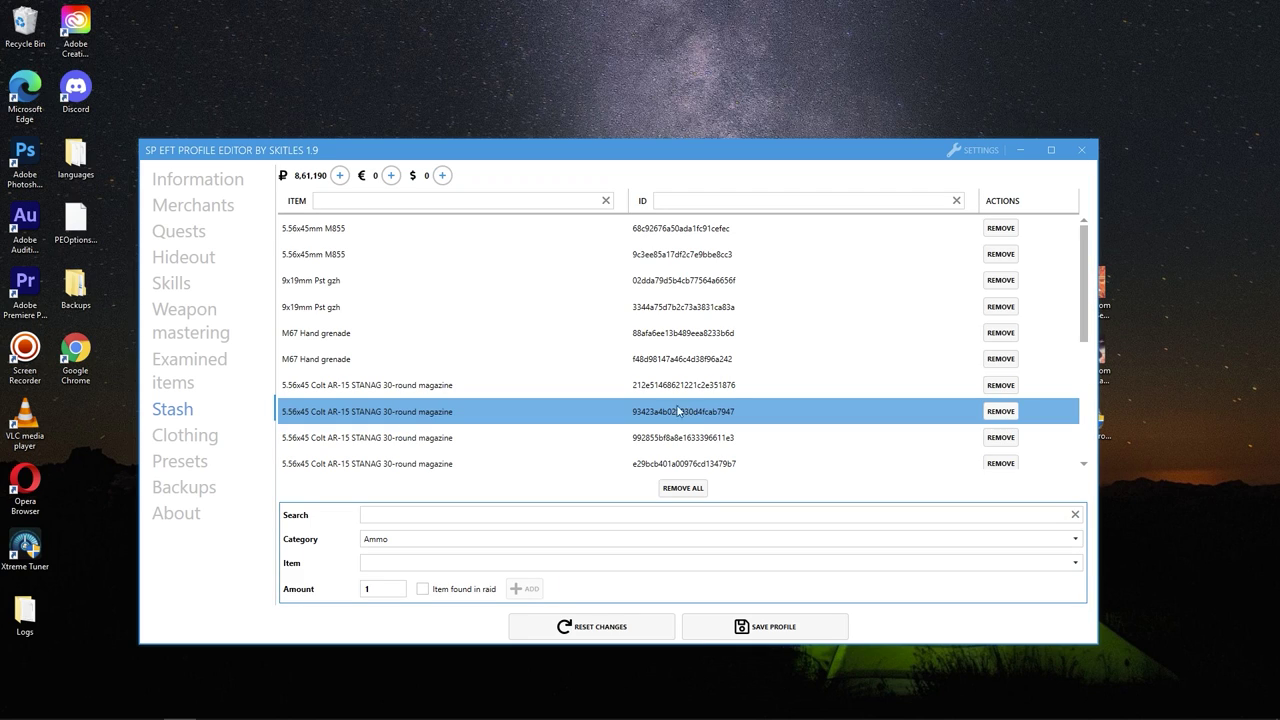
{"action": "scroll", "coordinate": [449, 370], "scroll_direction": "down", "scroll_amount": 2}
{"action": "scroll", "coordinate": [505, 401], "scroll_direction": "up", "scroll_amount": 2}
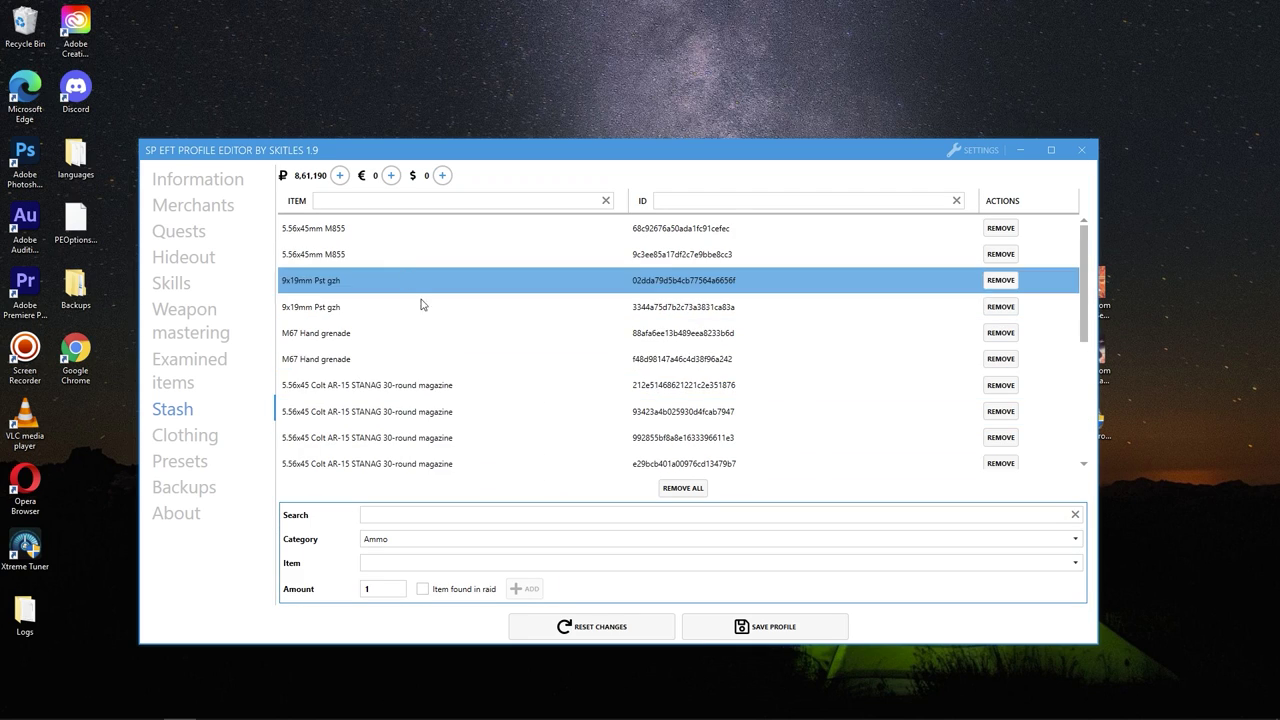
{"action": "left_click", "coordinate": [437, 545]}
{"action": "scroll", "coordinate": [455, 400], "scroll_direction": "down", "scroll_amount": 6}
{"action": "left_click", "coordinate": [437, 543]}
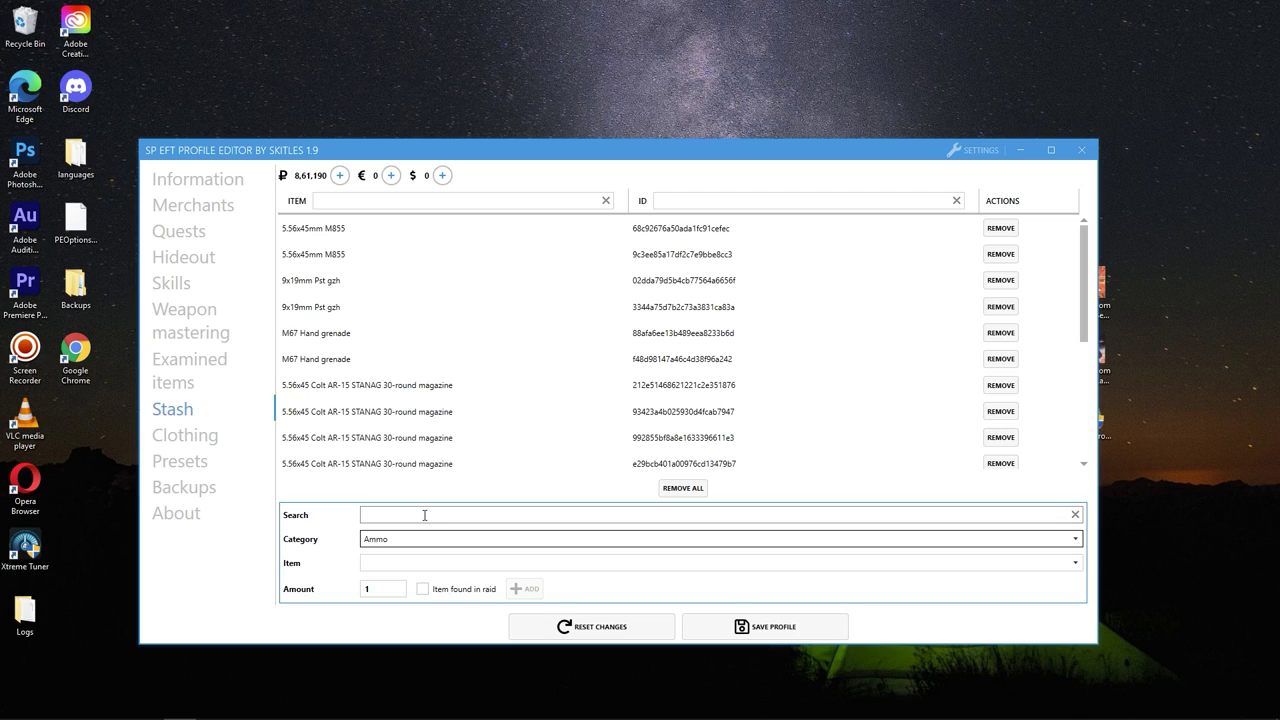
- Search 'bit' and add 60 Physical bitcoin to the stash
{"action": "left_click", "coordinate": [410, 512]}
{"action": "type", "text": "bit"}
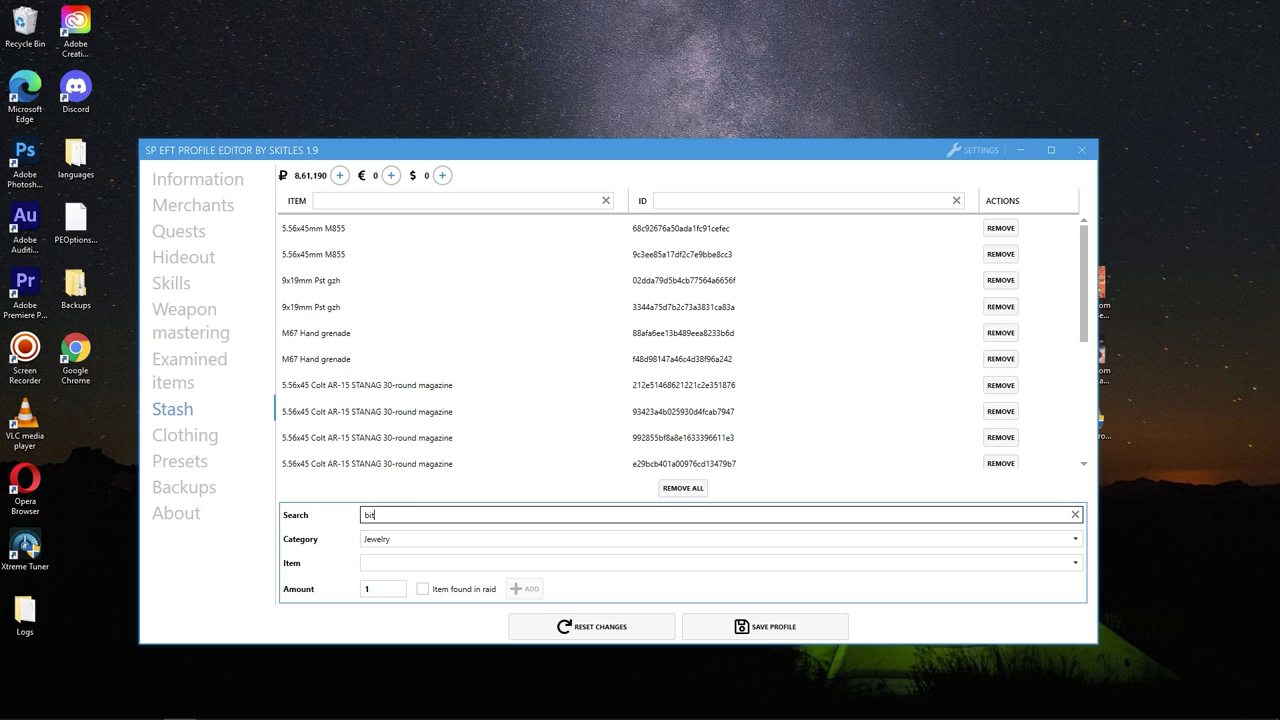
{"action": "left_click", "coordinate": [393, 562]}
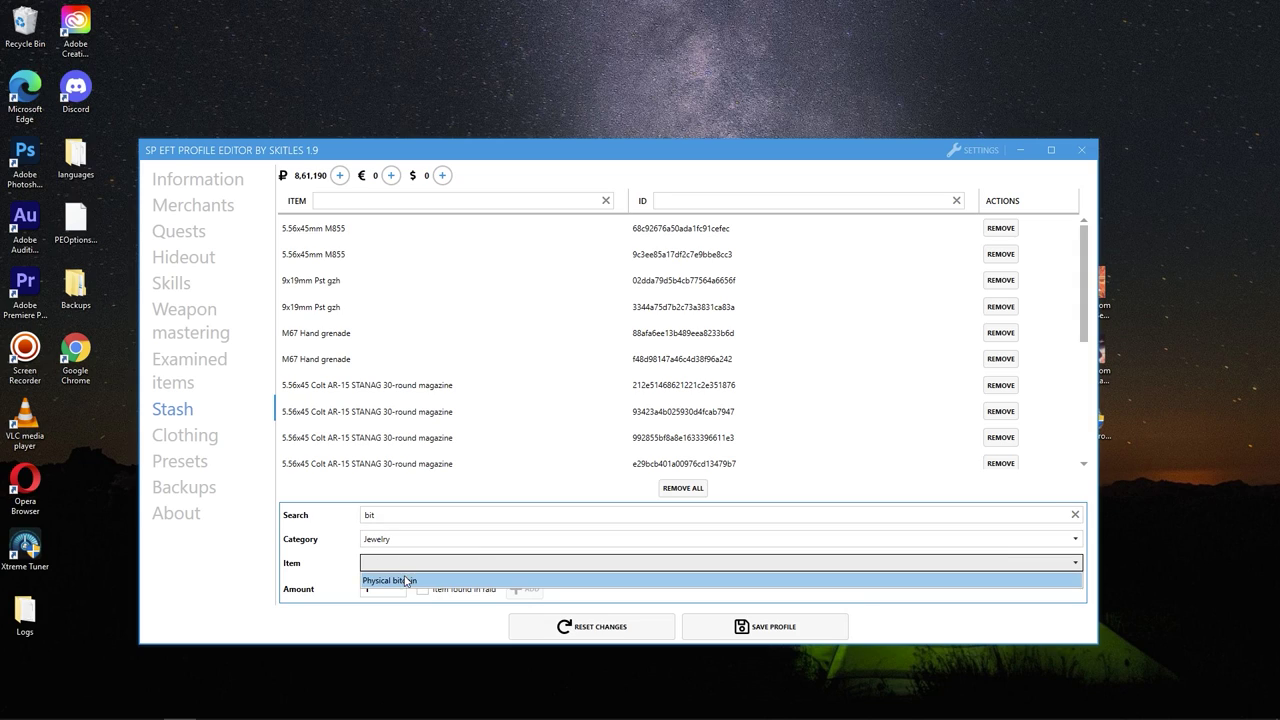
{"action": "left_click", "coordinate": [405, 582]}
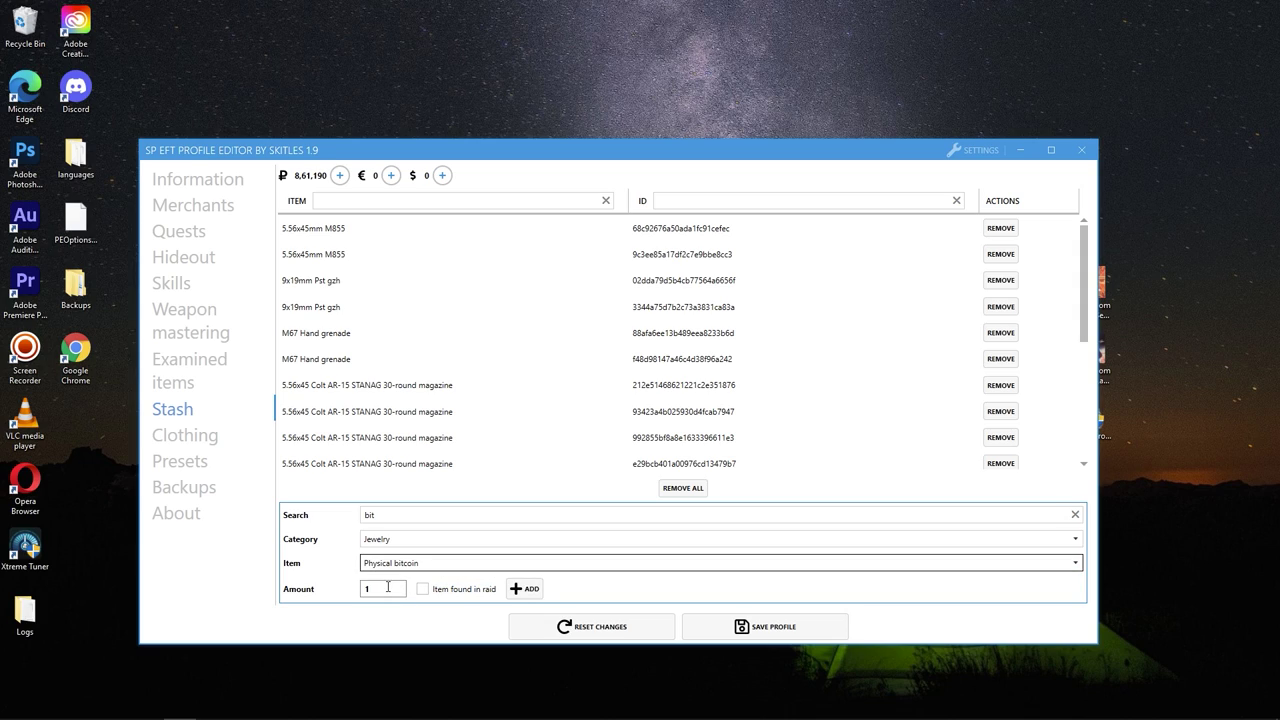
{"action": "double_click", "coordinate": [389, 588]}
{"action": "type", "text": "60"}
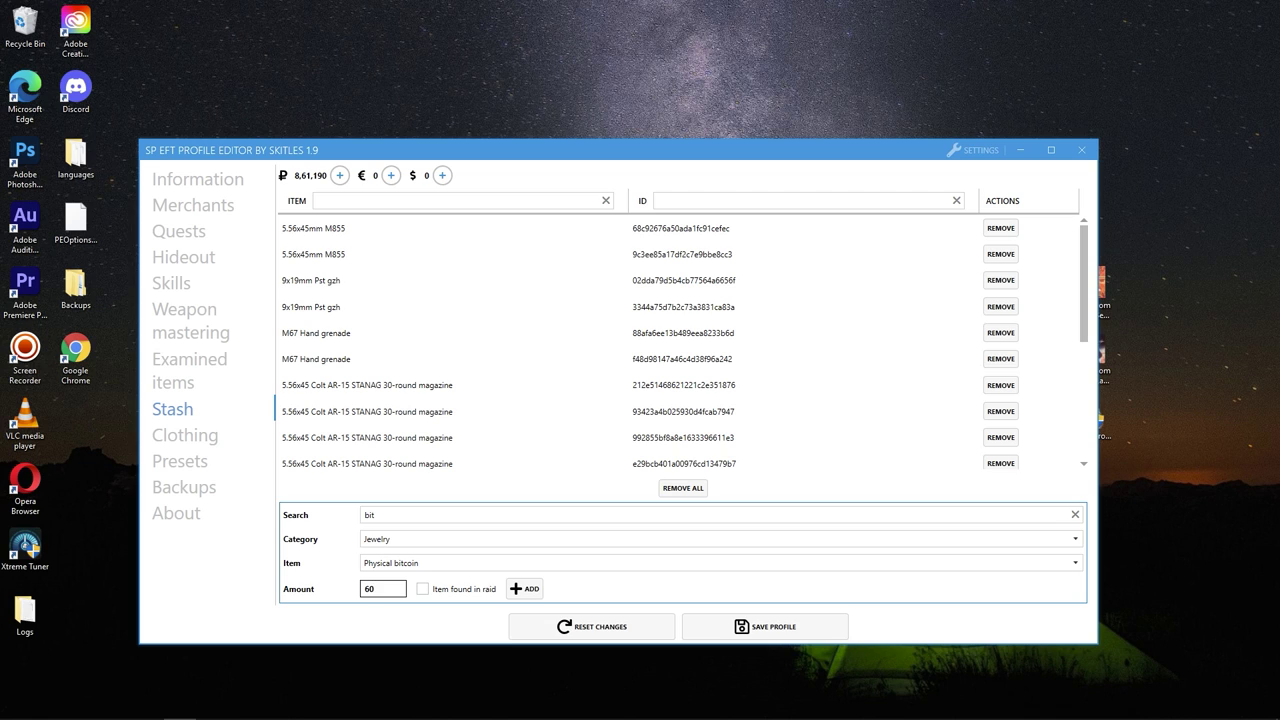
{"action": "left_click", "coordinate": [521, 591]}
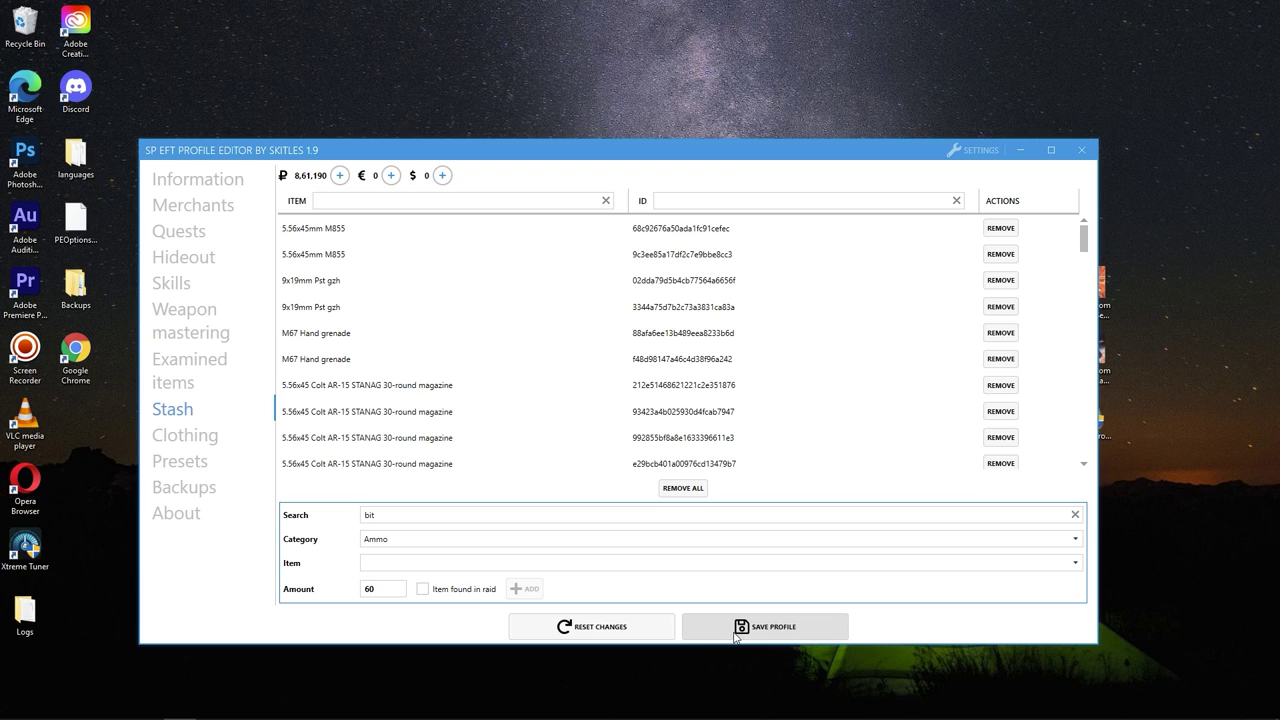
- Save the edited profile, confirm the notice, and close the profile editor
{"action": "left_click", "coordinate": [735, 635]}
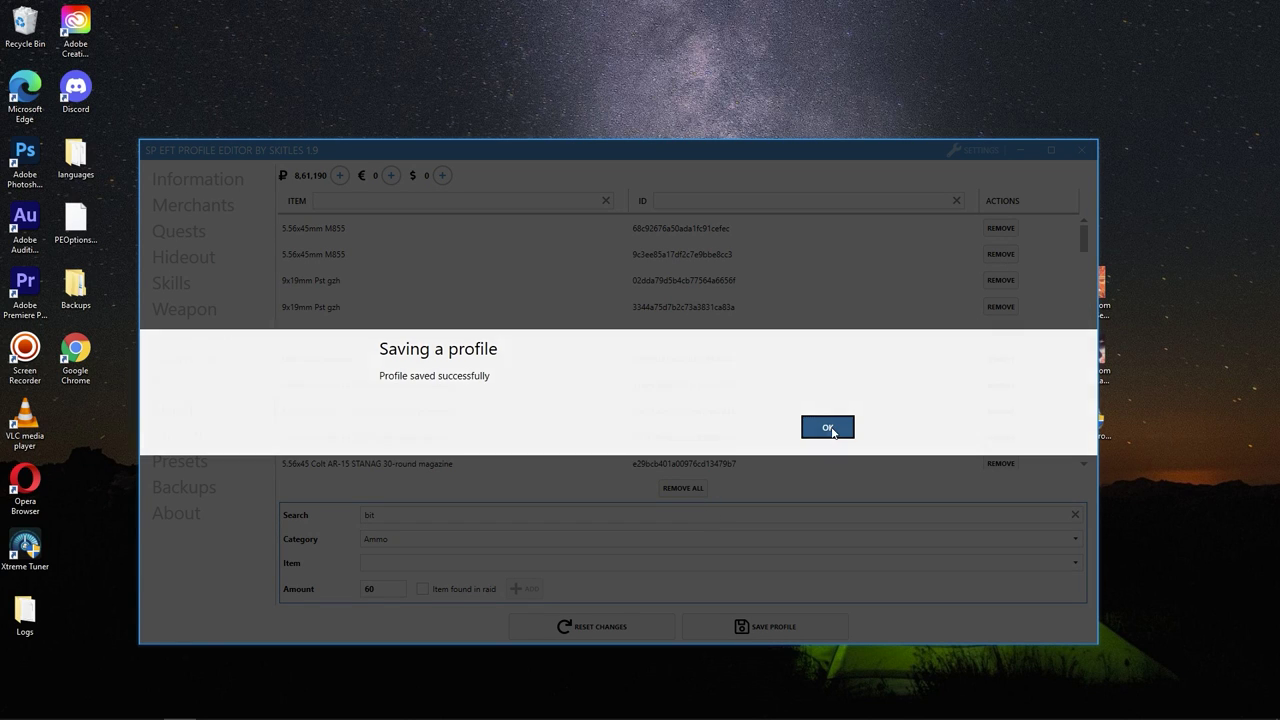
{"action": "left_click", "coordinate": [823, 427]}
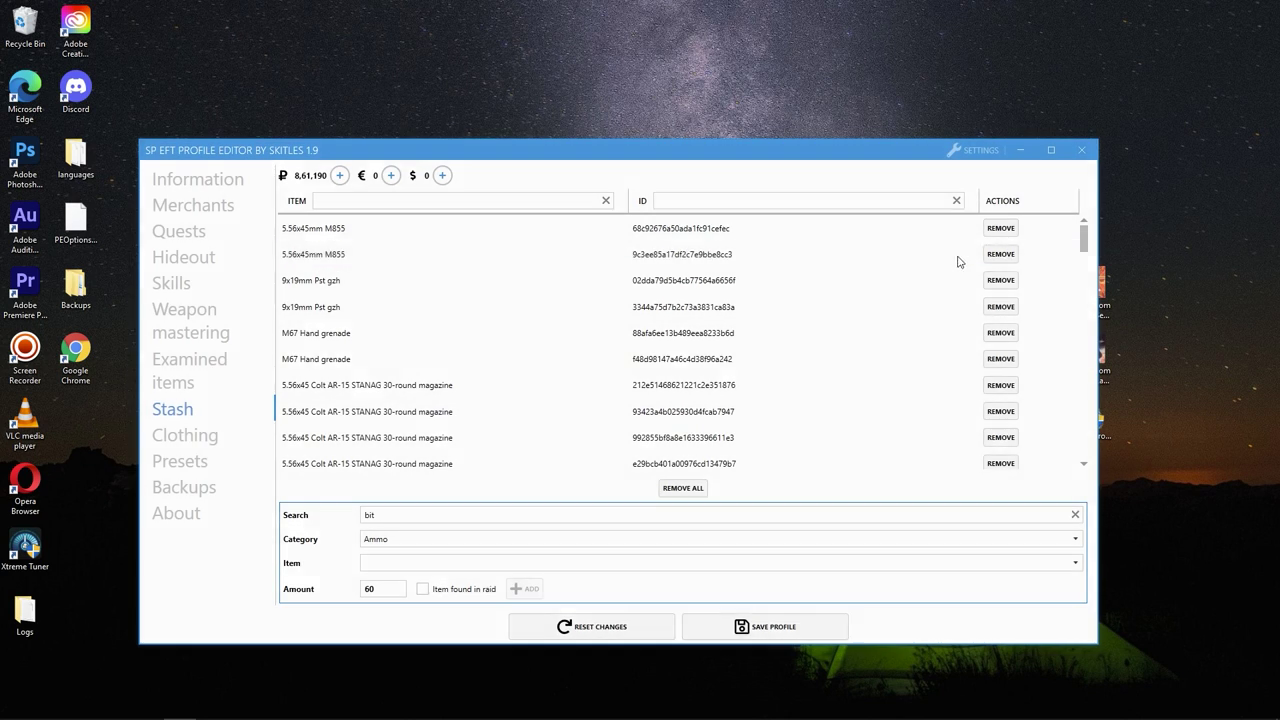
{"action": "left_click", "coordinate": [1081, 149]}
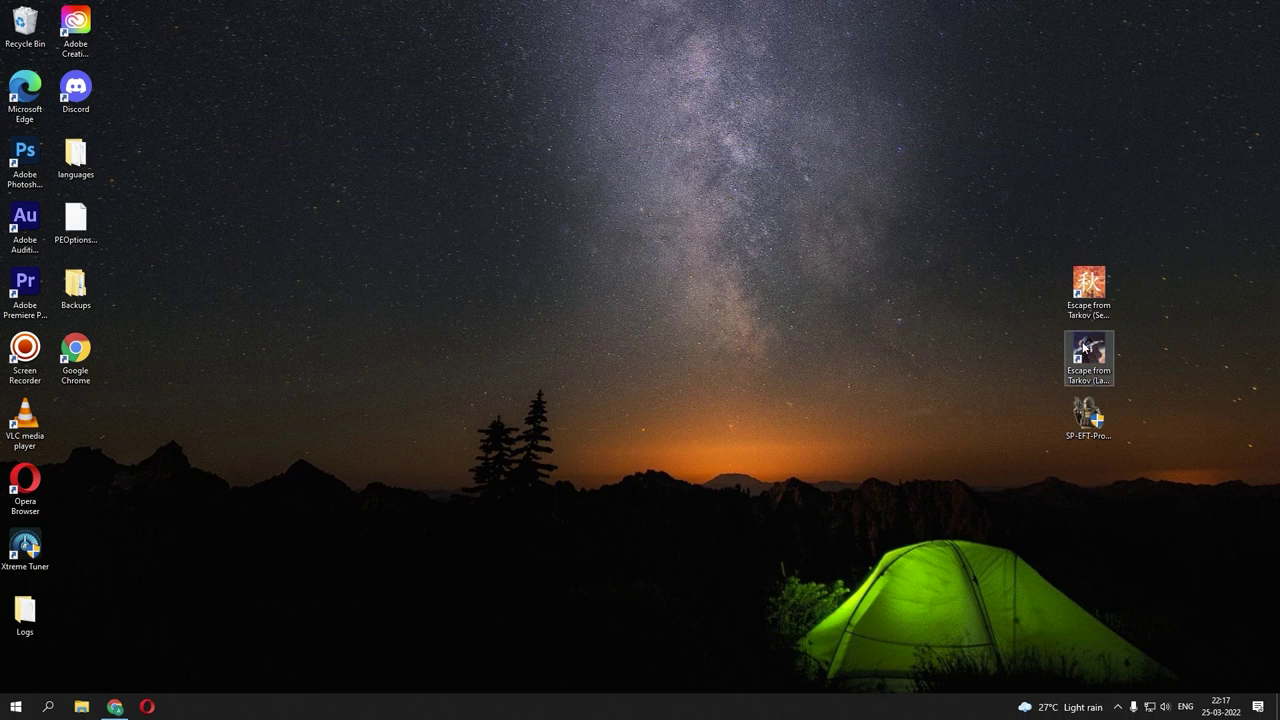
- Start the SPT-AKI server, then launch Escape from Tarkov through the Tarkov launcher
{"action": "left_click", "coordinate": [1078, 290]}
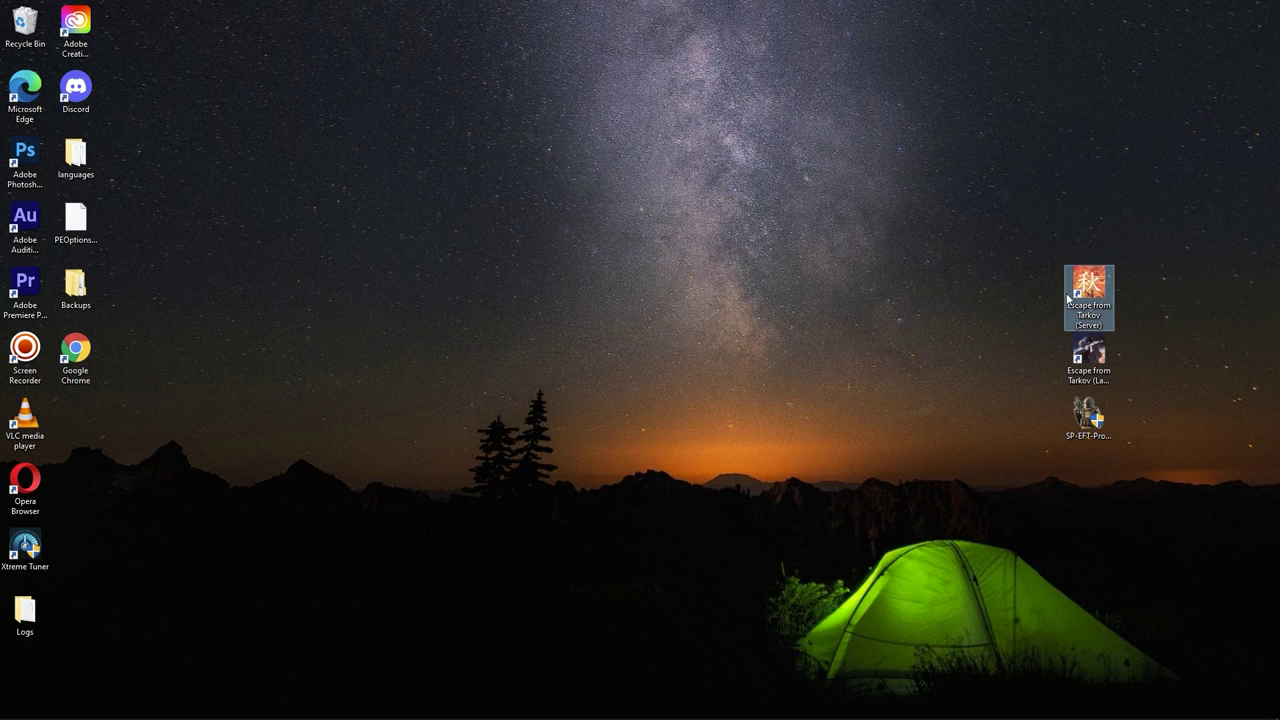
{"action": "double_click", "coordinate": [1071, 292]}
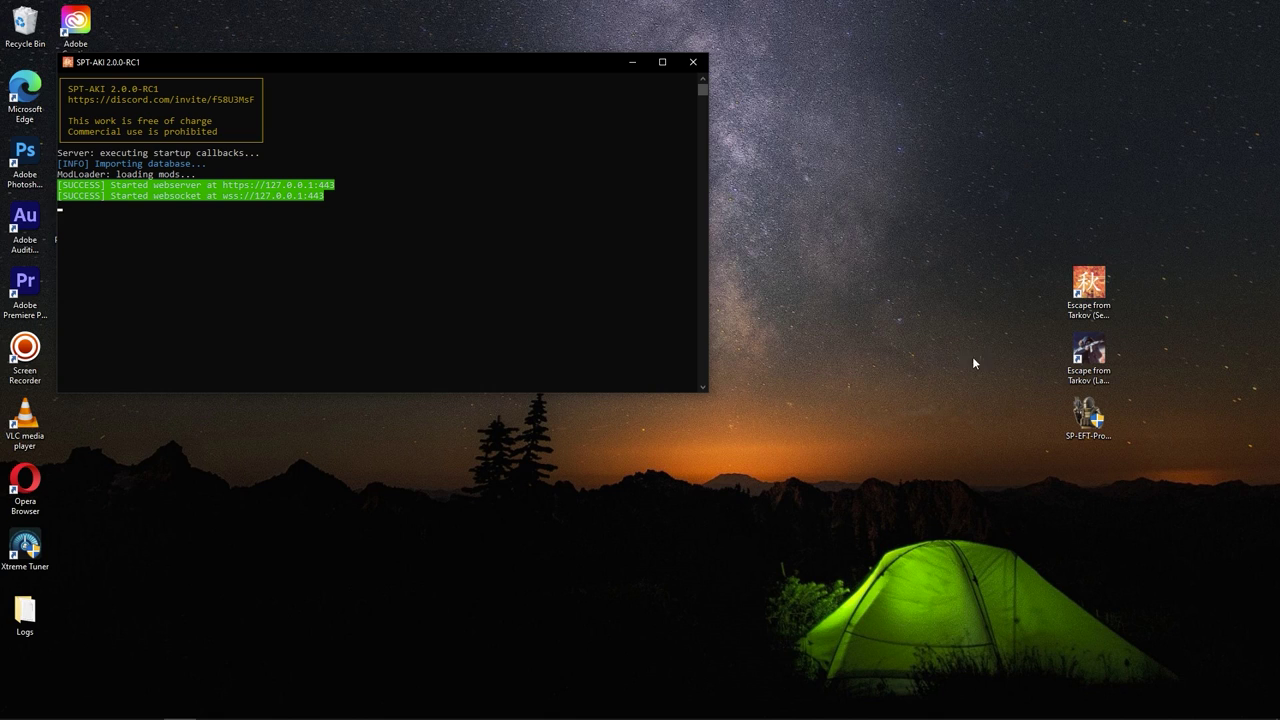
{"action": "left_click", "coordinate": [1084, 362]}
{"action": "double_click", "coordinate": [1084, 362]}
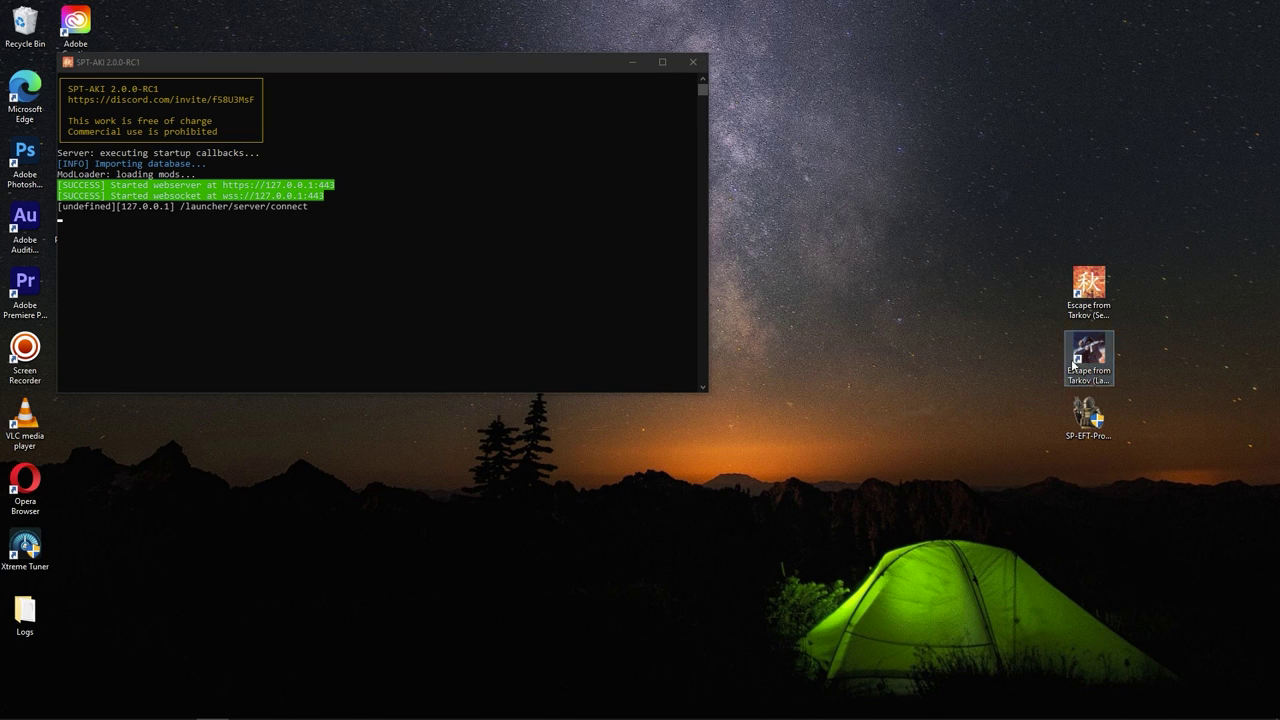
{"action": "left_click", "coordinate": [411, 491]}
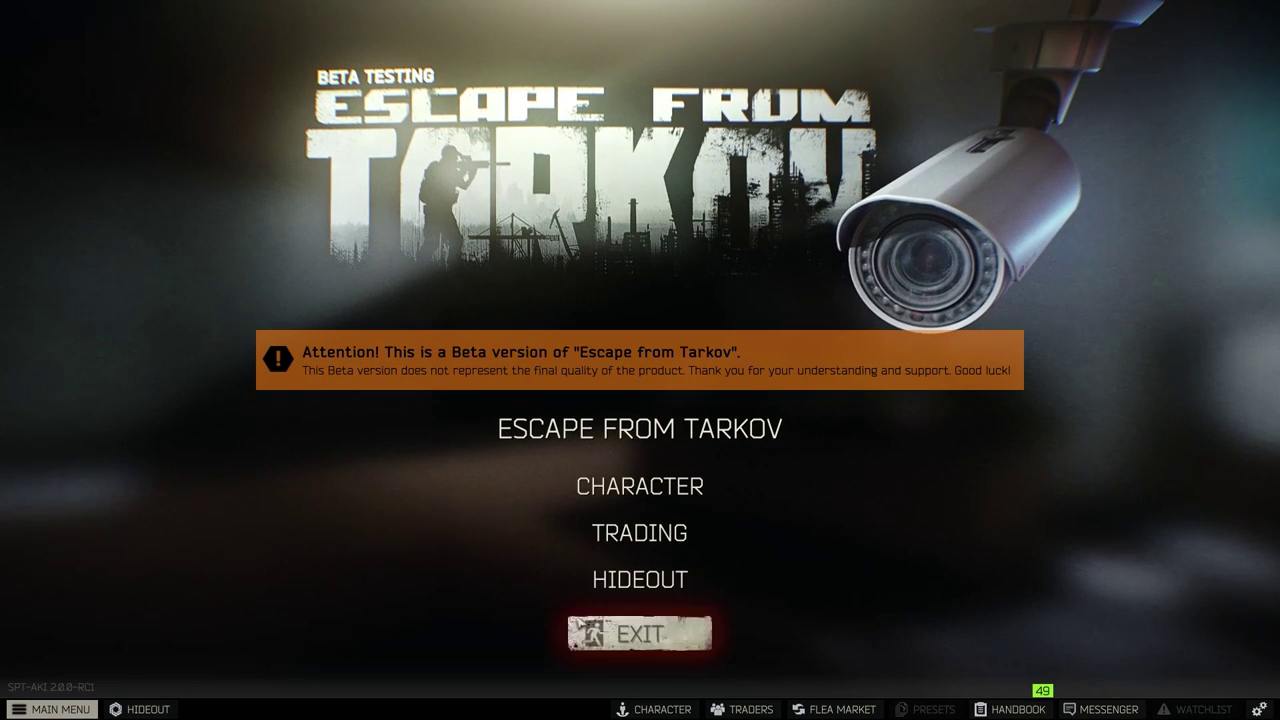
- Open the character screen and check the stash rows filled with Physical bitcoin
{"action": "left_click", "coordinate": [585, 473]}
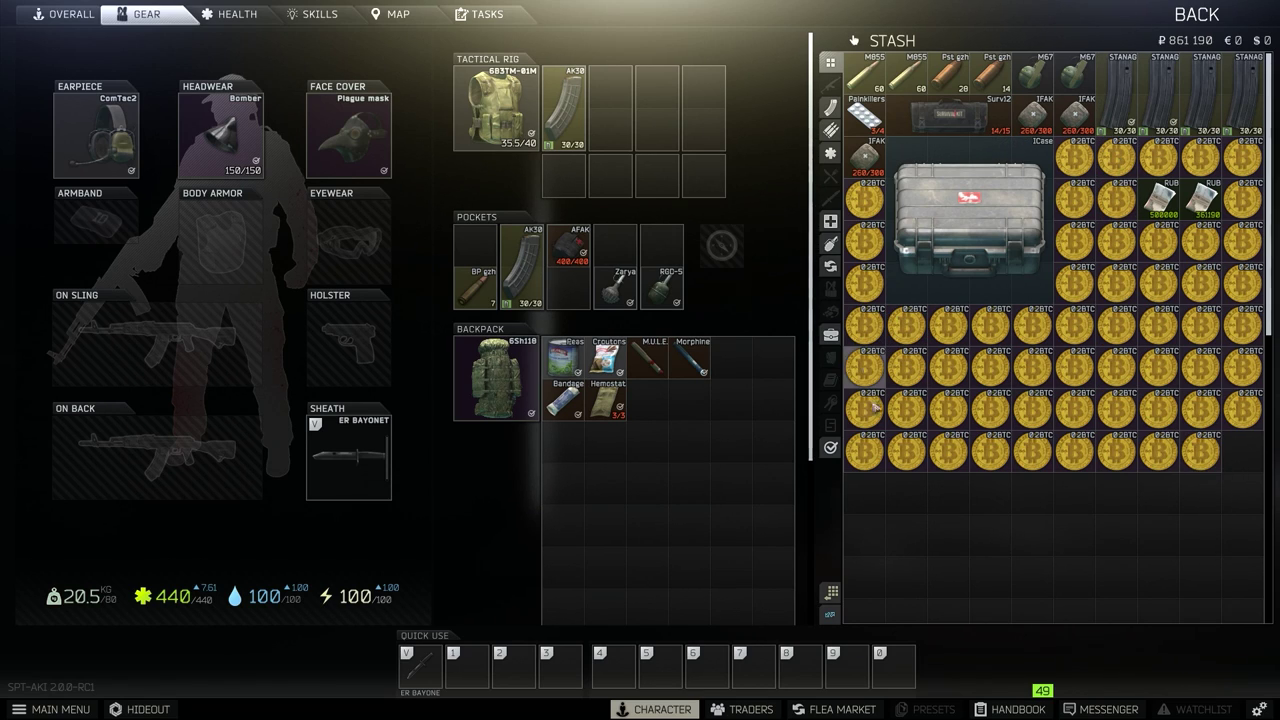
{"action": "scroll", "coordinate": [923, 463], "scroll_direction": "down", "scroll_amount": 5}
{"action": "scroll", "coordinate": [955, 500], "scroll_direction": "up", "scroll_amount": 2}
{"action": "scroll", "coordinate": [958, 503], "scroll_direction": "up", "scroll_amount": 3}
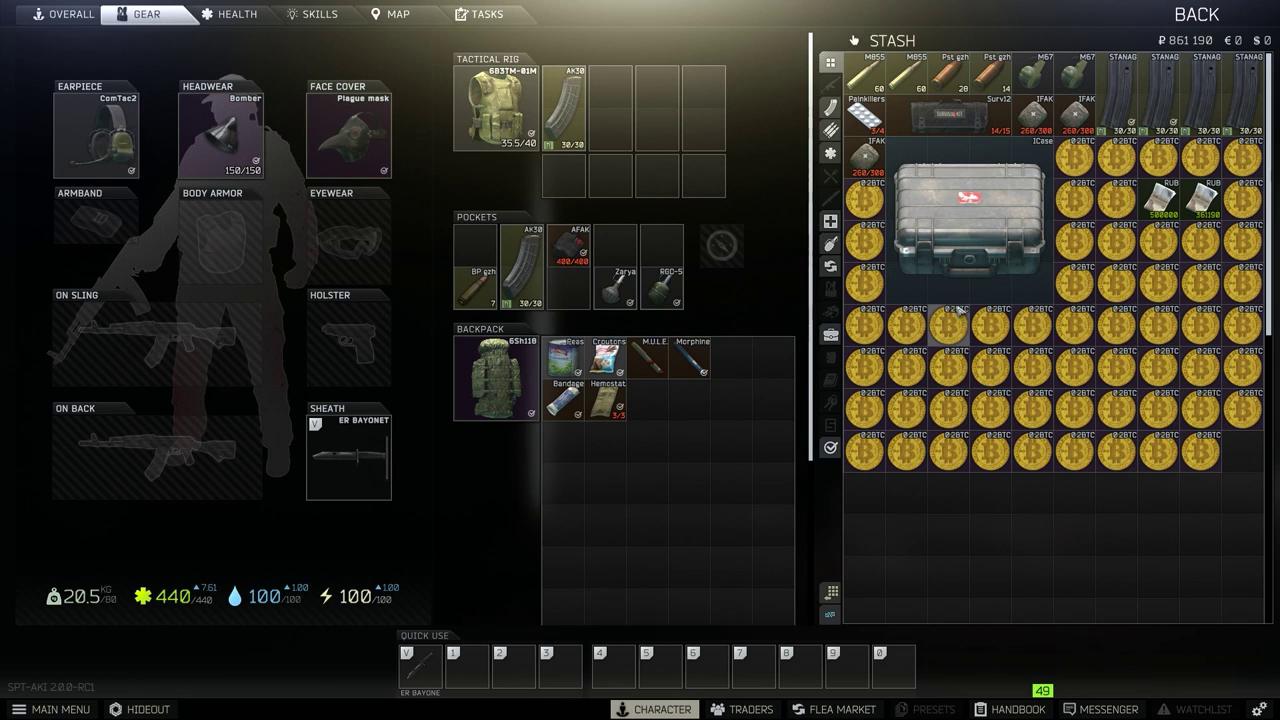
- Open Therapist's SELL tab and start adding stash bitcoins to the TO SELL list
{"action": "left_click", "coordinate": [752, 710]}
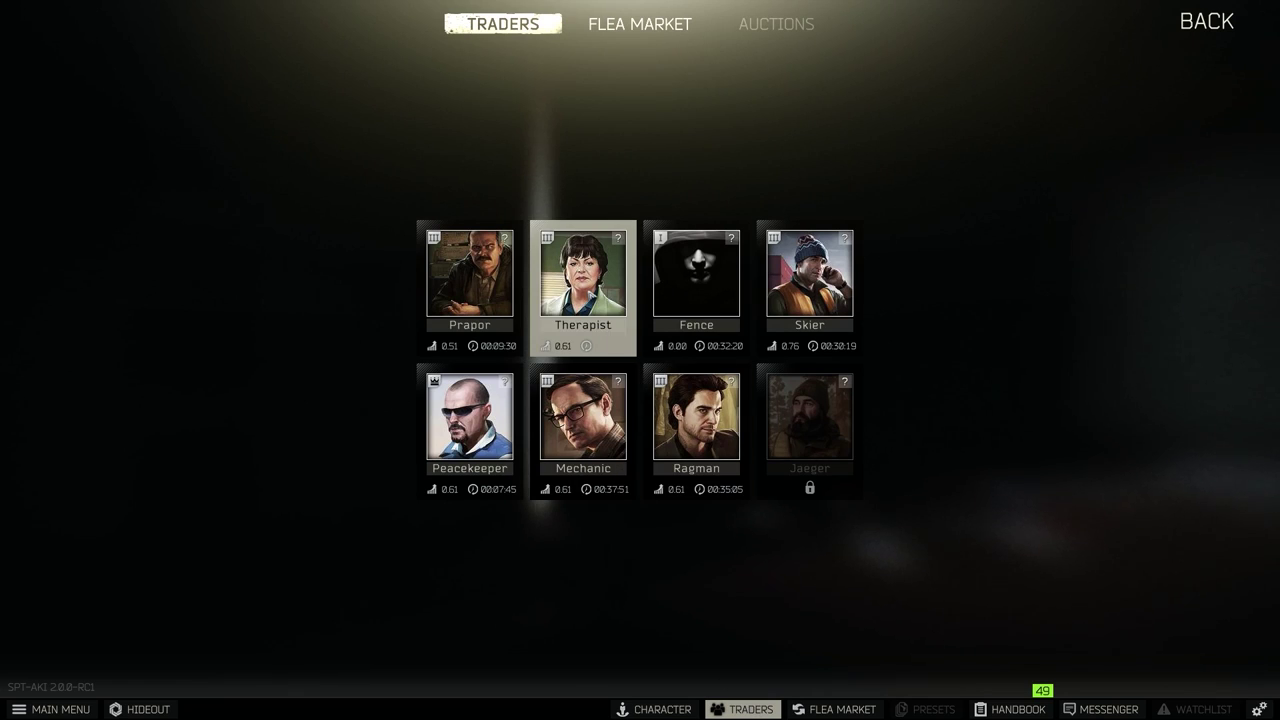
{"action": "left_click", "coordinate": [583, 288]}
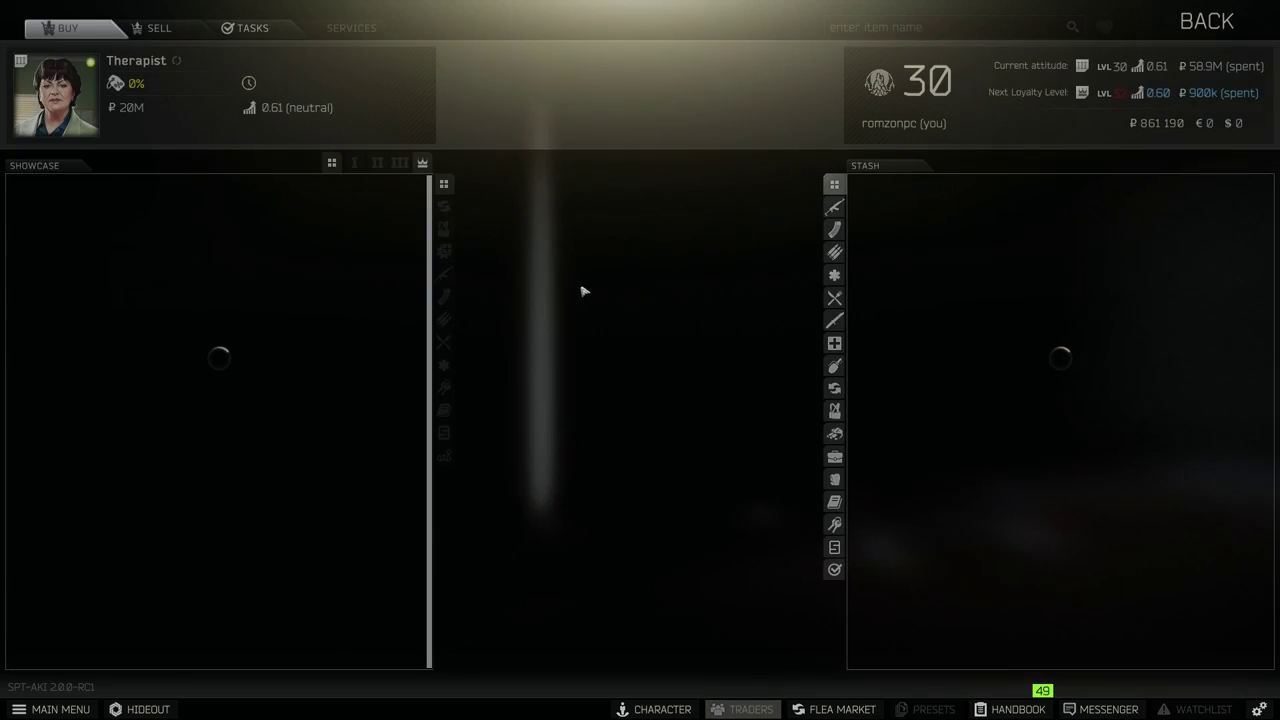
{"action": "left_click", "coordinate": [170, 30]}
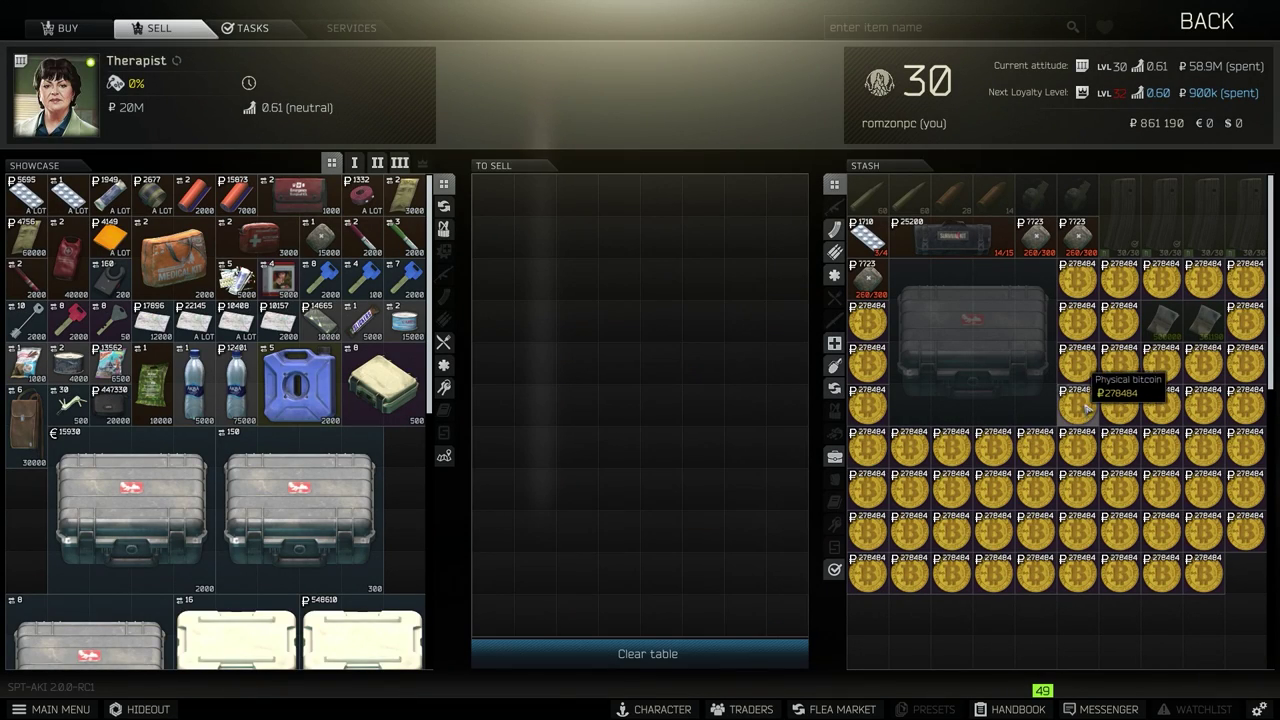
{"action": "left_click", "coordinate": [1077, 282], "text": "ctrl"}
{"action": "left_click", "coordinate": [1119, 282], "text": "ctrl"}
{"action": "left_click", "coordinate": [1161, 282], "text": "ctrl"}
{"action": "left_click", "coordinate": [1203, 282], "text": "ctrl"}
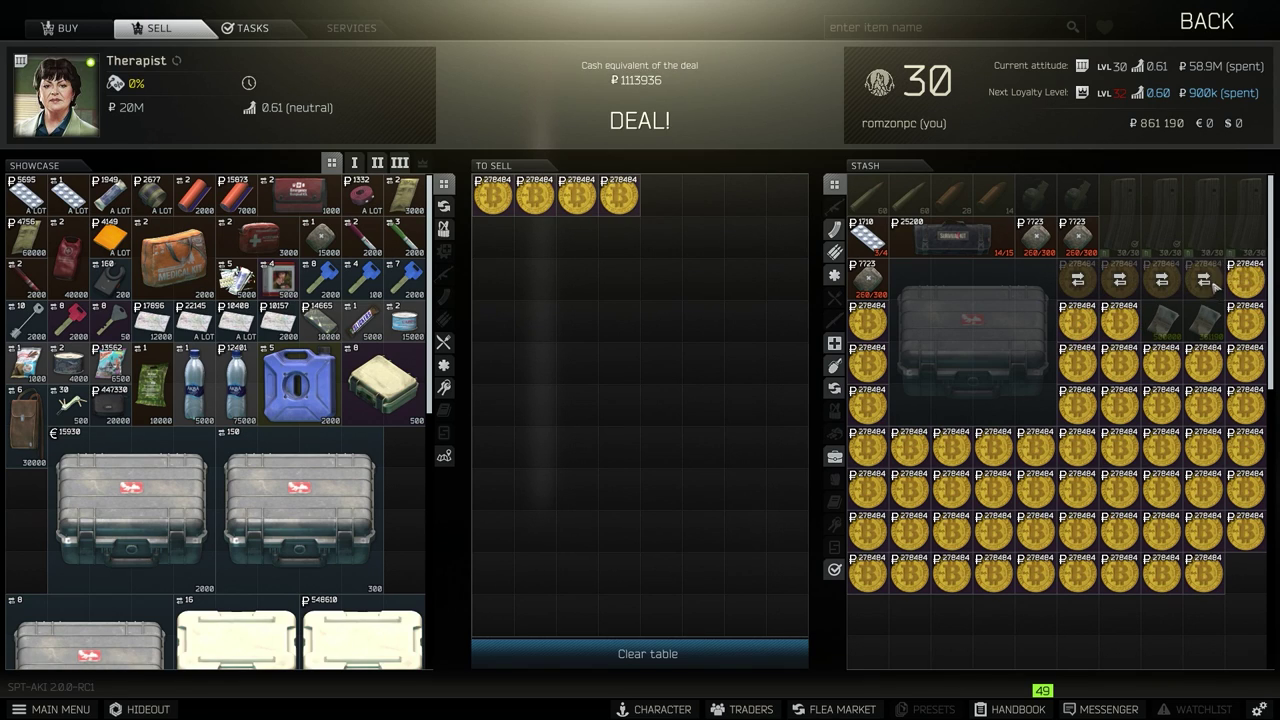
{"action": "left_click", "coordinate": [1245, 282], "text": "ctrl"}
- Add the remaining bitcoins, all 60 in total, and complete the deal for 16,709,040 roubles
{"action": "left_click", "coordinate": [1245, 322], "text": "ctrl"}
{"action": "left_click", "coordinate": [1245, 364], "text": "ctrl"}
{"action": "left_click", "coordinate": [1203, 364], "text": "ctrl"}
{"action": "left_click", "coordinate": [1161, 364], "text": "ctrl"}
{"action": "left_click", "coordinate": [1119, 364], "text": "ctrl"}
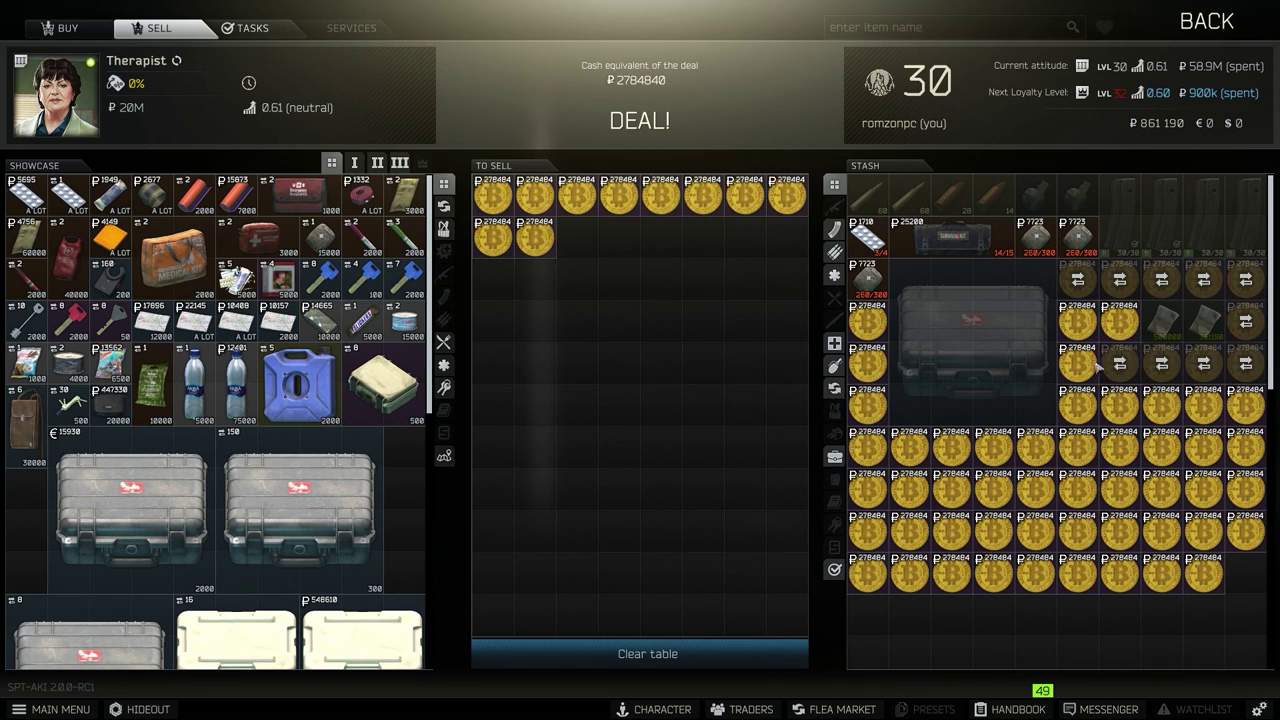
{"action": "left_click", "coordinate": [1077, 364], "text": "ctrl"}
{"action": "left_click", "coordinate": [1077, 322], "text": "ctrl"}
{"action": "left_click", "coordinate": [1119, 322], "text": "ctrl"}
{"action": "left_click", "coordinate": [1119, 405], "text": "ctrl"}
{"action": "left_click", "coordinate": [1077, 405], "text": "ctrl"}
{"action": "left_click", "coordinate": [1077, 447], "text": "ctrl"}
{"action": "left_click", "coordinate": [1119, 447], "text": "ctrl"}
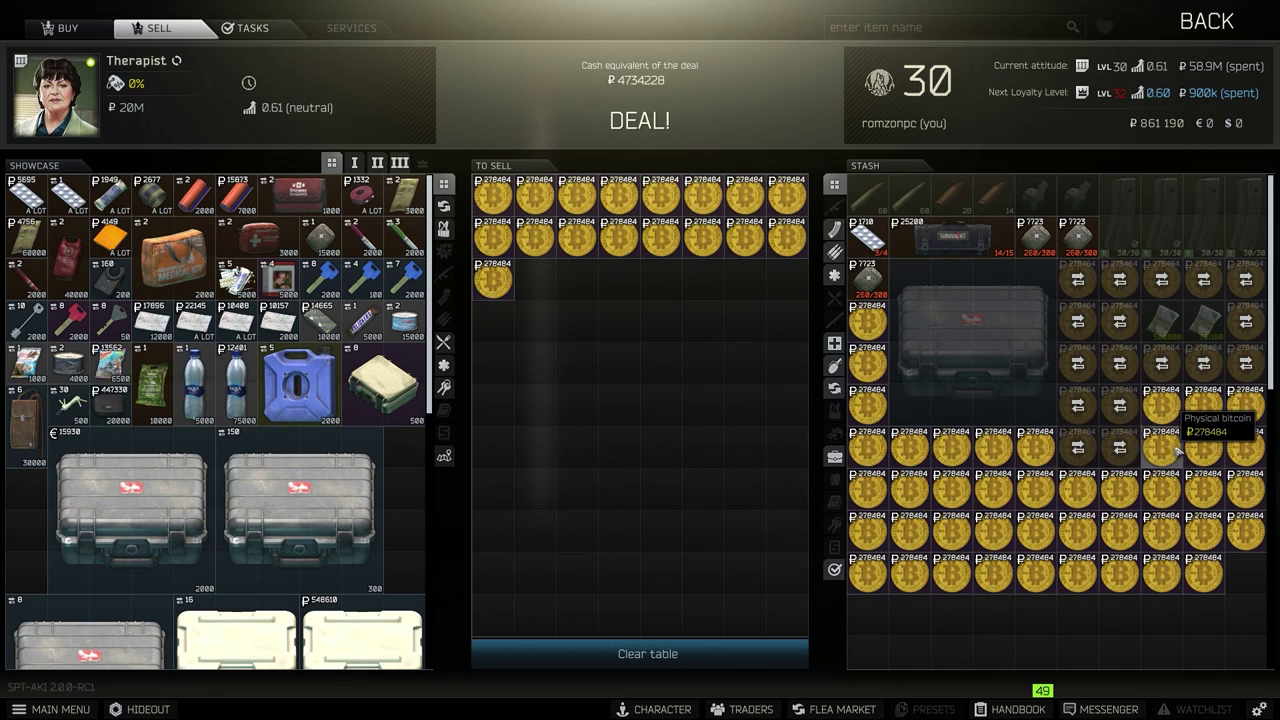
{"action": "left_click", "coordinate": [1161, 447], "text": "ctrl"}
{"action": "left_click", "coordinate": [1161, 405], "text": "ctrl"}
{"action": "left_click", "coordinate": [1203, 405], "text": "ctrl"}
{"action": "left_click", "coordinate": [1203, 447], "text": "ctrl"}
{"action": "left_click", "coordinate": [1245, 405], "text": "ctrl"}
{"action": "left_click", "coordinate": [1245, 447], "text": "ctrl"}
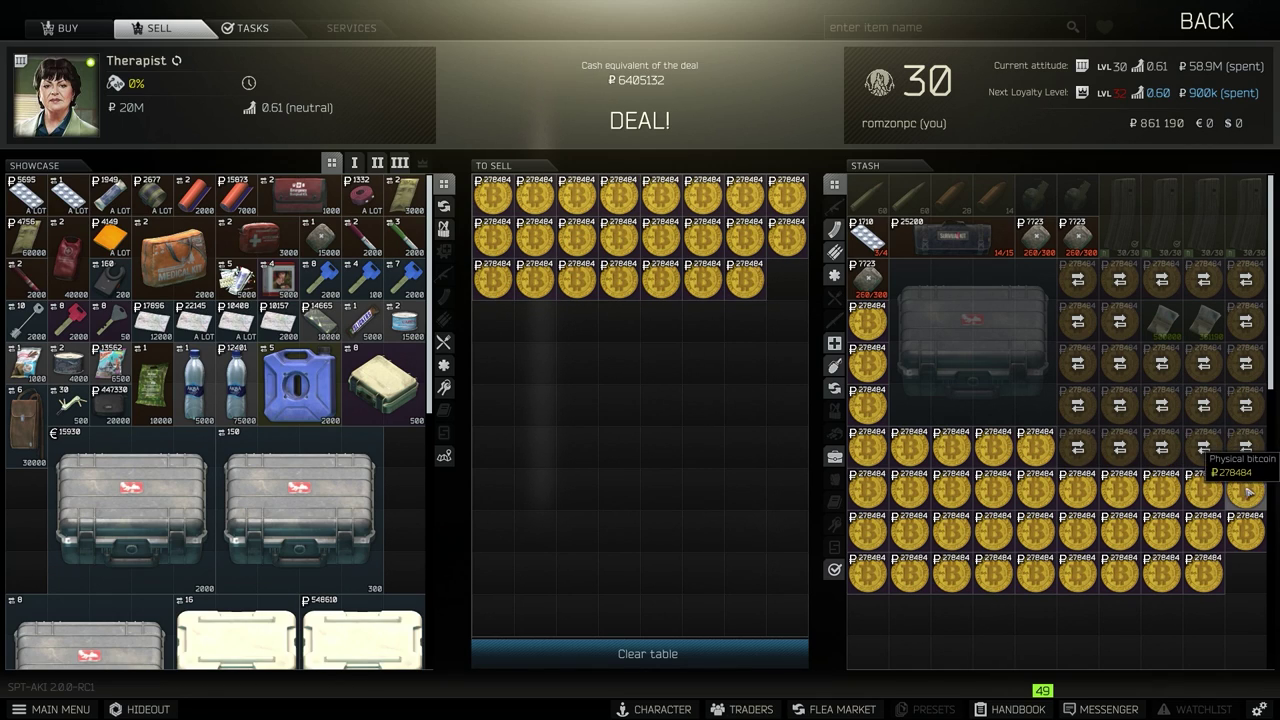
{"action": "left_click", "coordinate": [1245, 489], "text": "ctrl"}
{"action": "left_click", "coordinate": [1203, 489], "text": "ctrl"}
{"action": "left_click", "coordinate": [1161, 489], "text": "ctrl"}
{"action": "left_click", "coordinate": [1119, 489], "text": "ctrl"}
{"action": "left_click", "coordinate": [1077, 489], "text": "ctrl"}
{"action": "left_click", "coordinate": [1035, 489], "text": "ctrl"}
{"action": "left_click", "coordinate": [1035, 447], "text": "ctrl"}
{"action": "left_click", "coordinate": [993, 447], "text": "ctrl"}
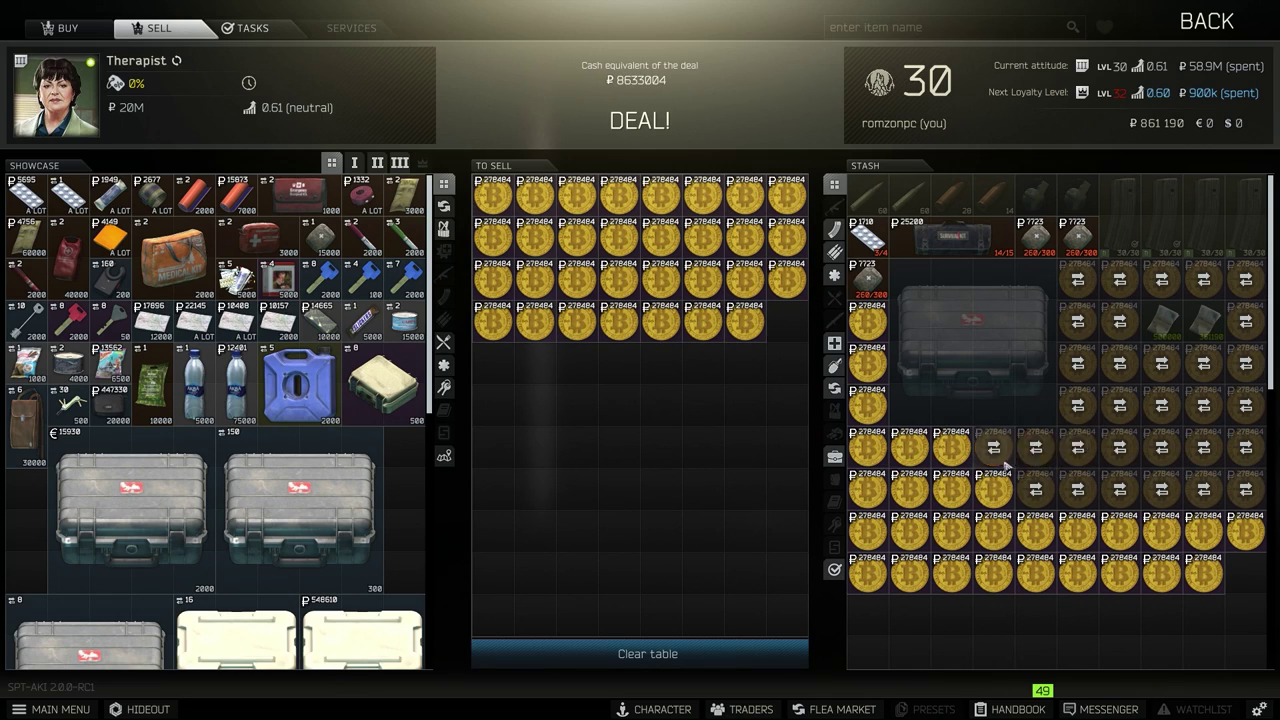
{"action": "left_click", "coordinate": [993, 489], "text": "ctrl"}
{"action": "left_click", "coordinate": [951, 489], "text": "ctrl"}
{"action": "left_click", "coordinate": [951, 447], "text": "ctrl"}
{"action": "left_click", "coordinate": [909, 447], "text": "ctrl"}
{"action": "left_click", "coordinate": [909, 489], "text": "ctrl"}
{"action": "left_click", "coordinate": [867, 489], "text": "ctrl"}
{"action": "left_click", "coordinate": [867, 447], "text": "ctrl"}
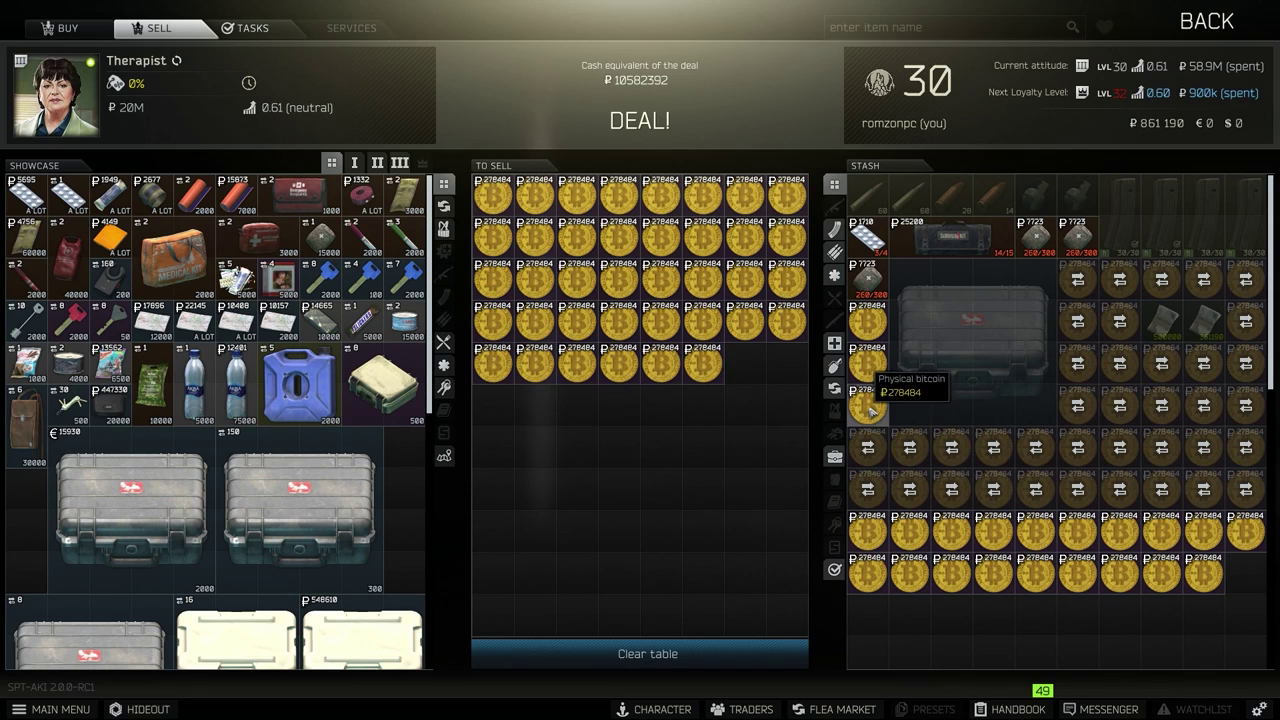
{"action": "left_click", "coordinate": [867, 405], "text": "ctrl"}
{"action": "left_click", "coordinate": [867, 363], "text": "ctrl"}
{"action": "left_click", "coordinate": [867, 321], "text": "ctrl"}
{"action": "left_click", "coordinate": [867, 573], "text": "ctrl"}
{"action": "left_click", "coordinate": [867, 531], "text": "ctrl"}
{"action": "left_click", "coordinate": [909, 531], "text": "ctrl"}
{"action": "left_click", "coordinate": [909, 573], "text": "ctrl"}
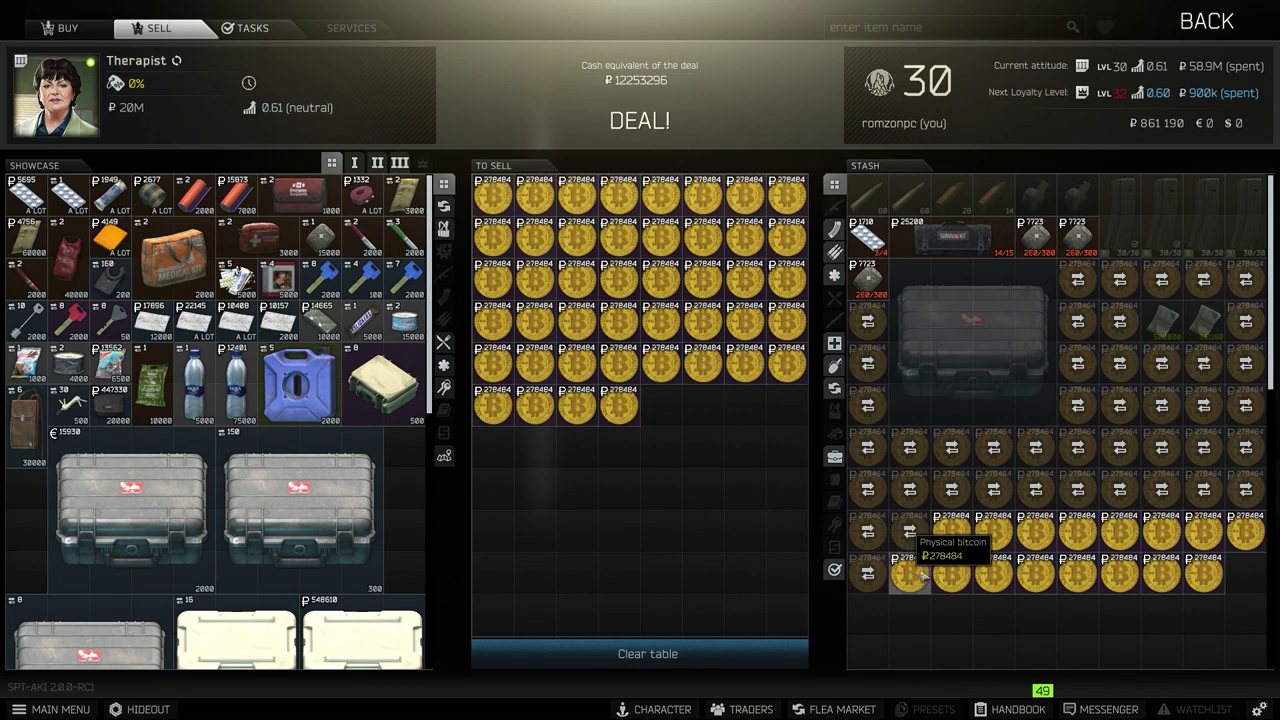
{"action": "left_click", "coordinate": [951, 573], "text": "ctrl"}
{"action": "left_click", "coordinate": [951, 531], "text": "ctrl"}
{"action": "left_click", "coordinate": [993, 531], "text": "ctrl"}
{"action": "left_click", "coordinate": [993, 573], "text": "ctrl"}
{"action": "left_click", "coordinate": [1035, 573], "text": "ctrl"}
{"action": "left_click", "coordinate": [1035, 531], "text": "ctrl"}
{"action": "left_click", "coordinate": [1077, 573], "text": "ctrl"}
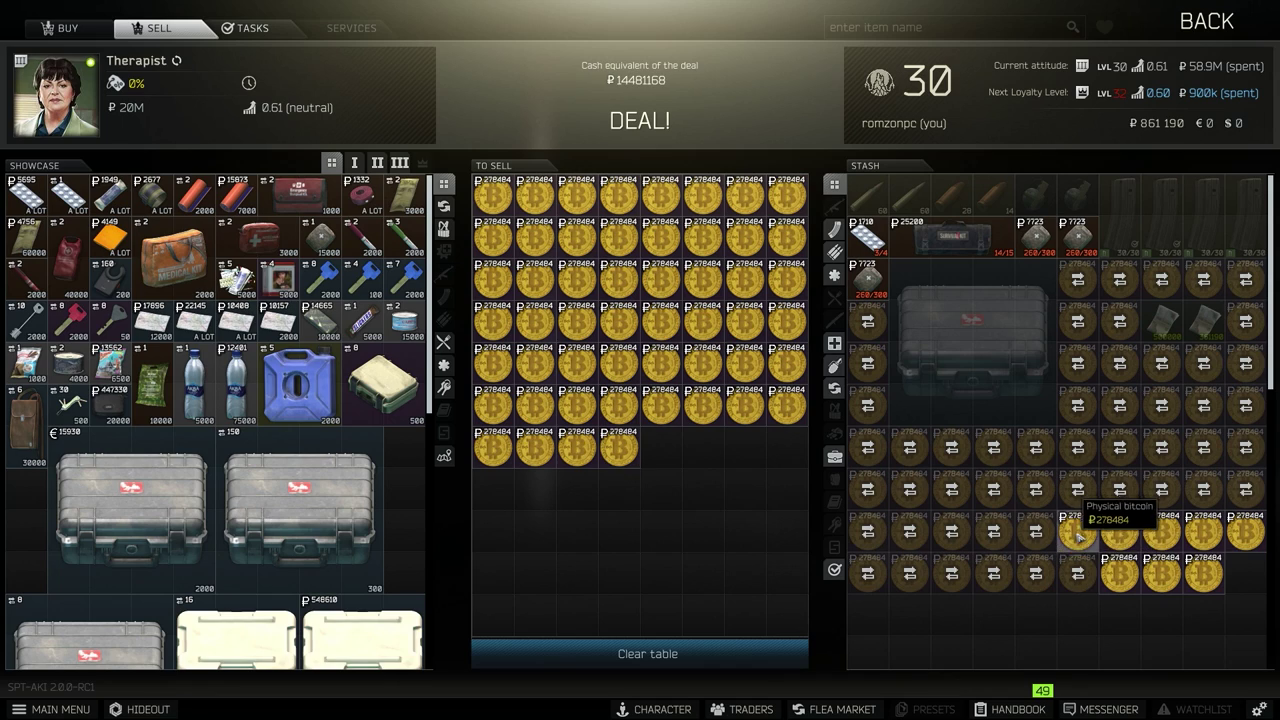
{"action": "left_click", "coordinate": [1077, 531], "text": "ctrl"}
{"action": "left_click", "coordinate": [1119, 531], "text": "ctrl"}
{"action": "left_click", "coordinate": [1119, 573], "text": "ctrl"}
{"action": "left_click", "coordinate": [1161, 573], "text": "ctrl"}
{"action": "left_click", "coordinate": [1161, 531], "text": "ctrl"}
{"action": "left_click", "coordinate": [1203, 573], "text": "ctrl"}
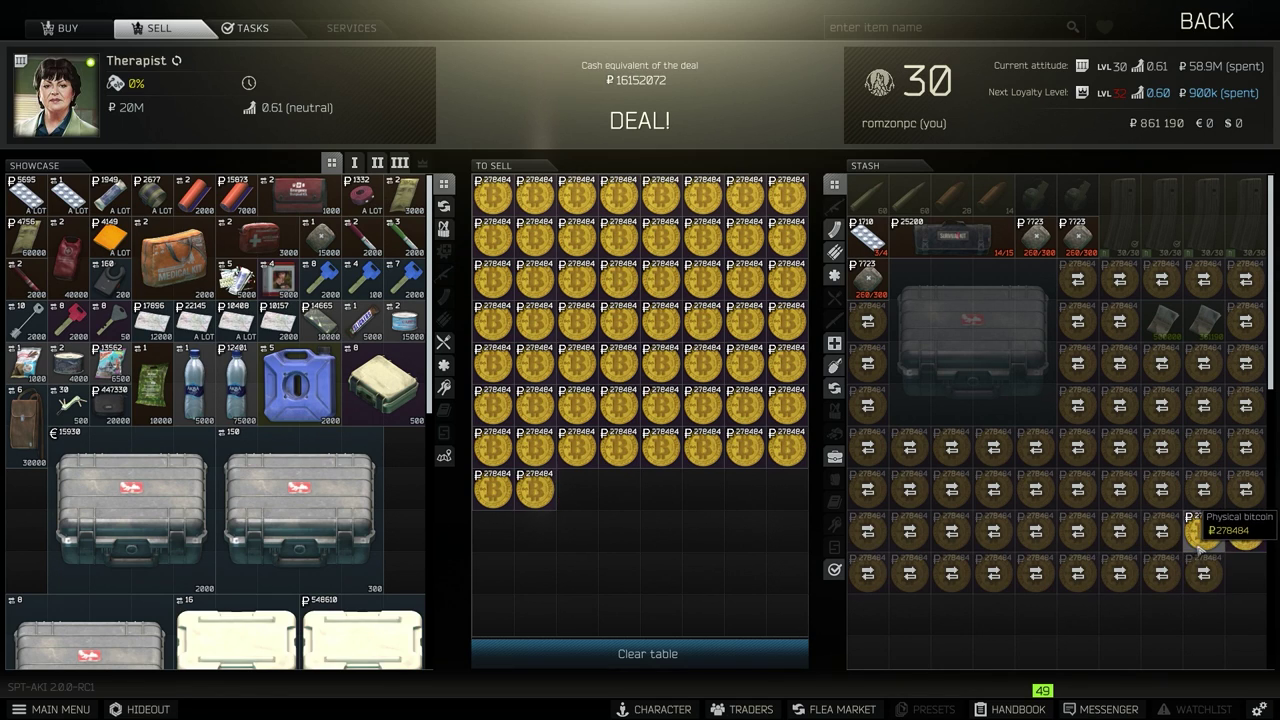
{"action": "left_click", "coordinate": [1203, 531], "text": "ctrl"}
{"action": "left_click", "coordinate": [1245, 531], "text": "ctrl"}
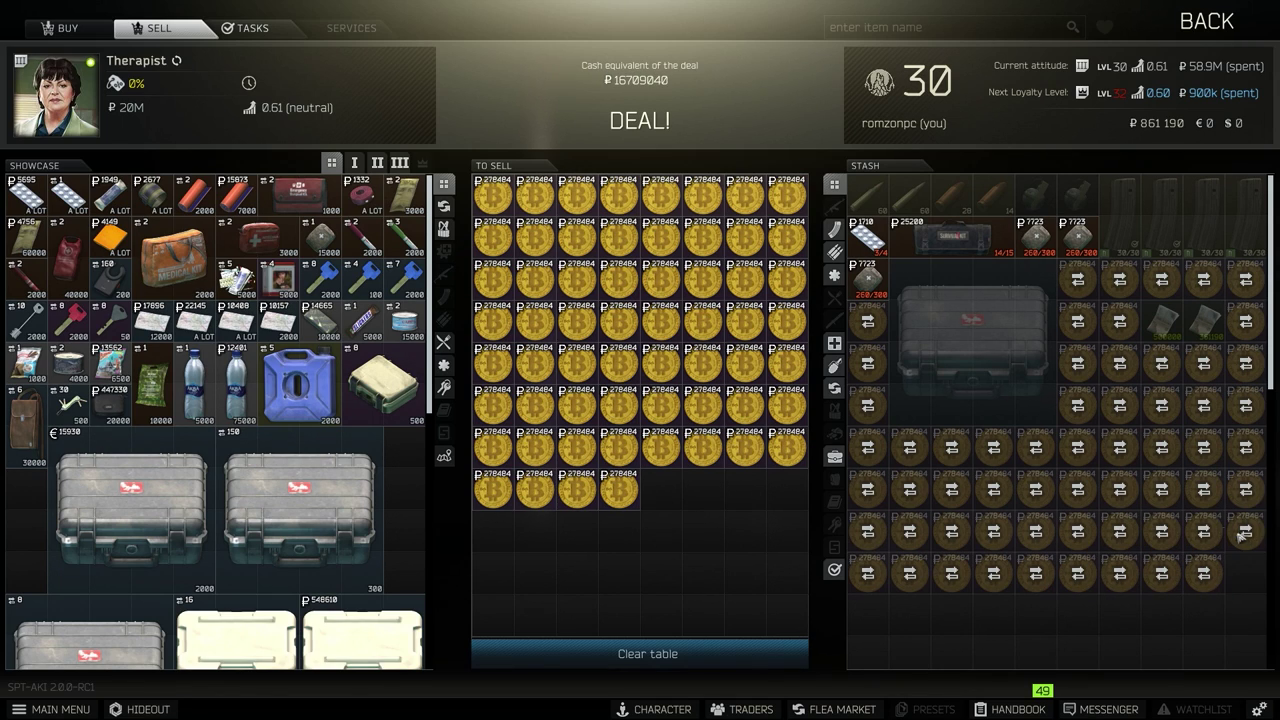
{"action": "left_click", "coordinate": [639, 120]}
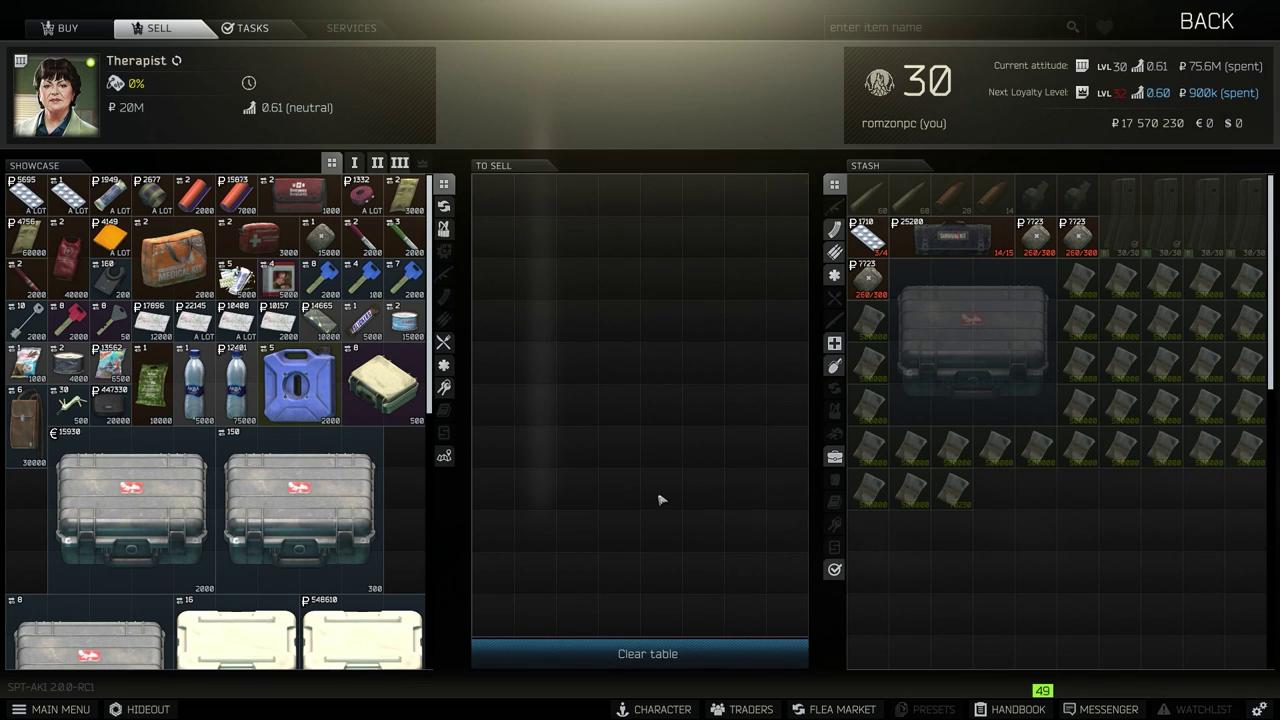
- Open the flea market and sort the weapon offers by price, highest first
{"action": "key", "text": "Tab"}
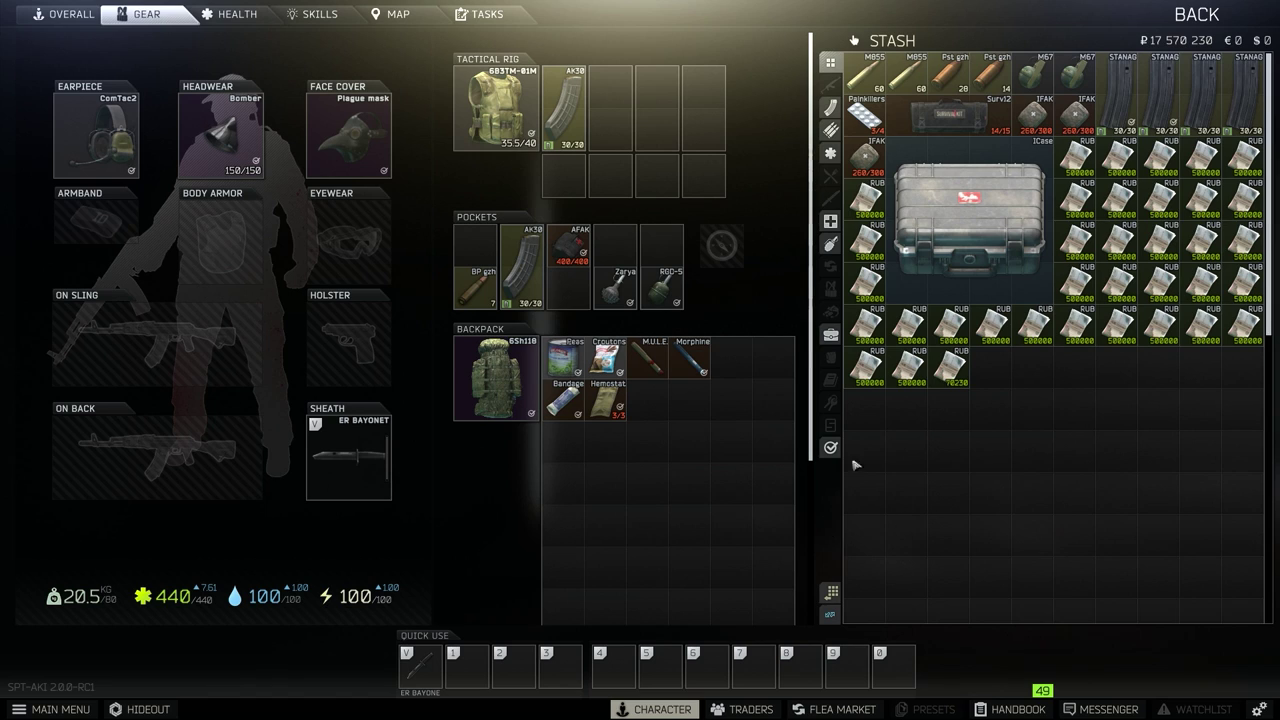
{"action": "left_click", "coordinate": [828, 710]}
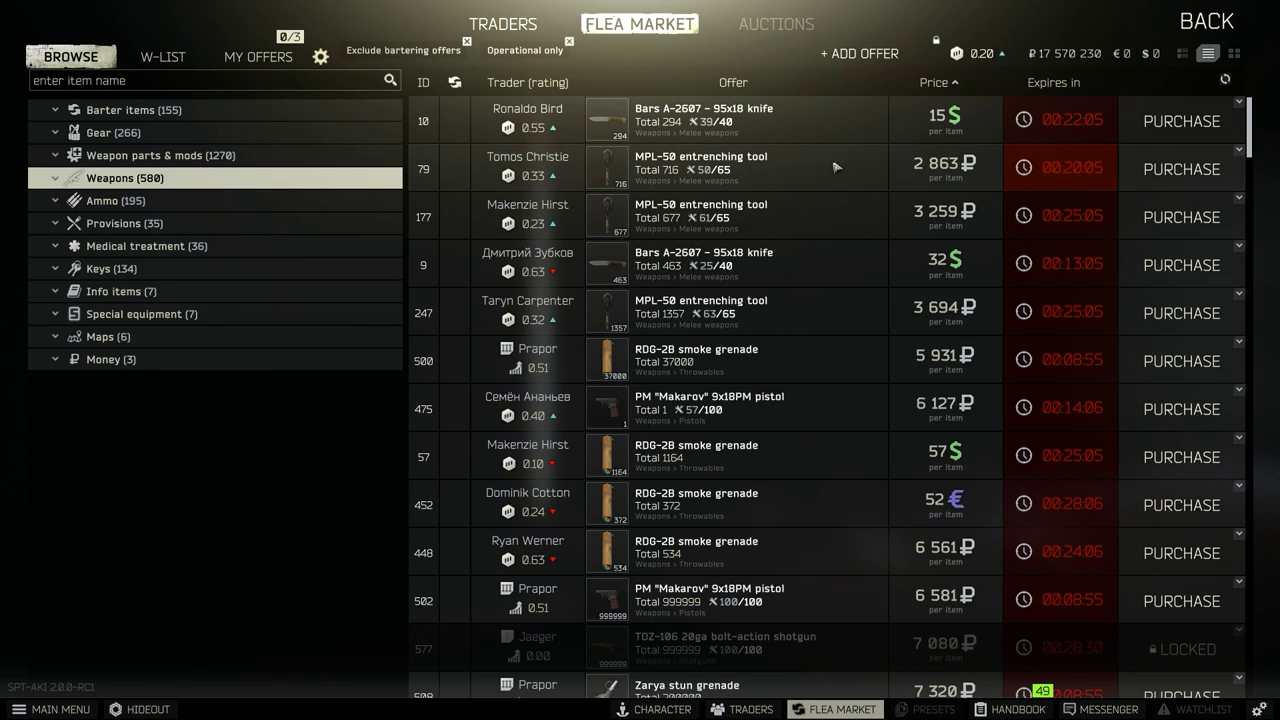
{"action": "left_click", "coordinate": [938, 83]}
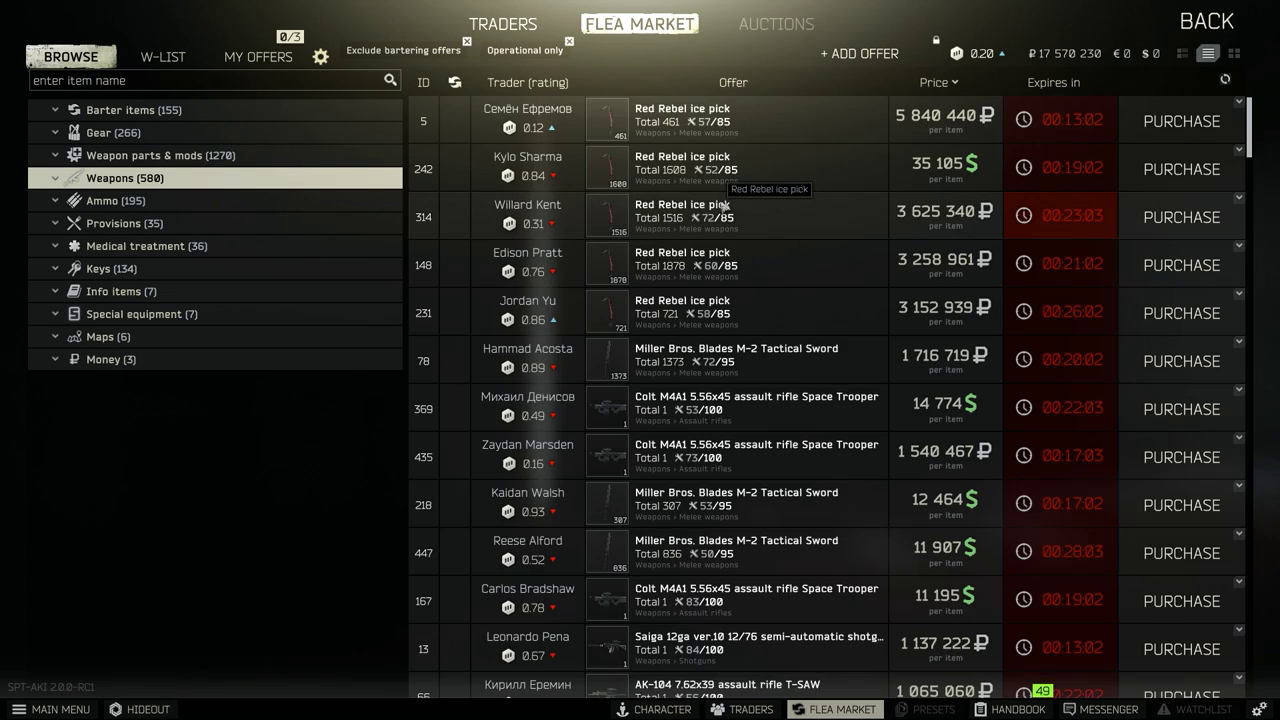
{"action": "scroll", "coordinate": [800, 420], "scroll_direction": "down", "scroll_amount": 3}
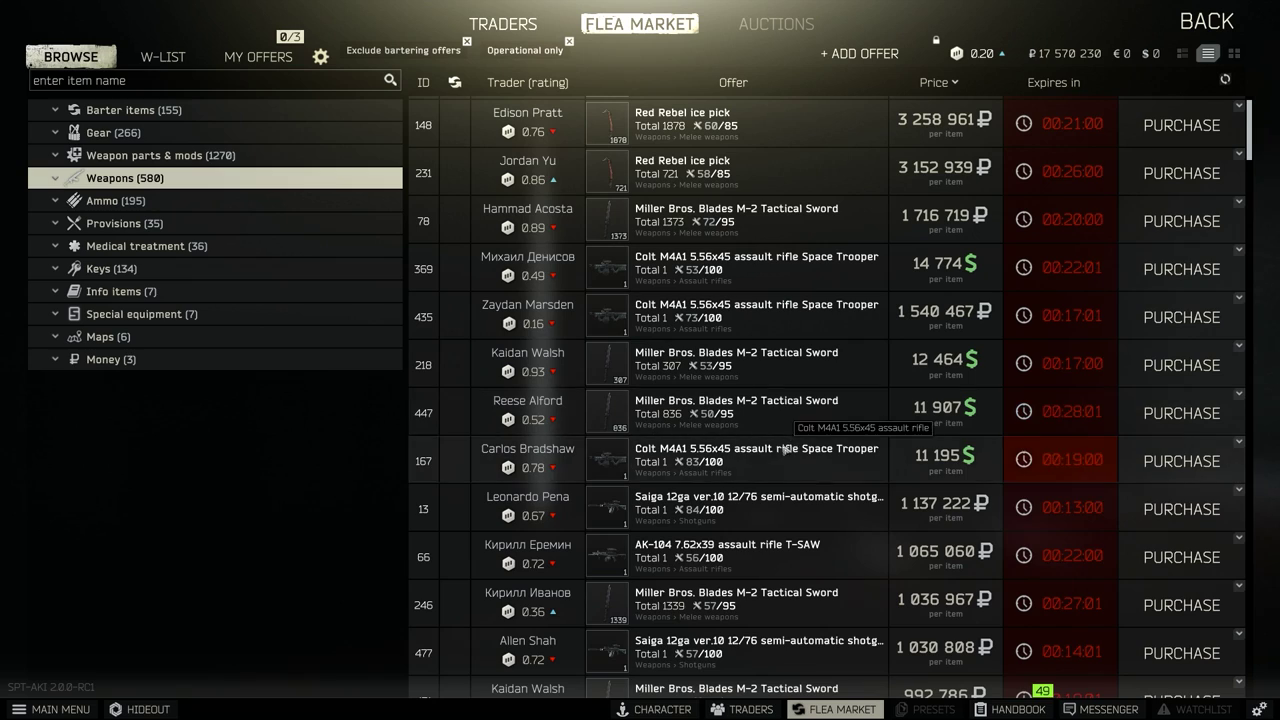
{"action": "mouse_move", "coordinate": [853, 518]}
{"action": "scroll", "coordinate": [832, 490], "scroll_direction": "down", "scroll_amount": 3}
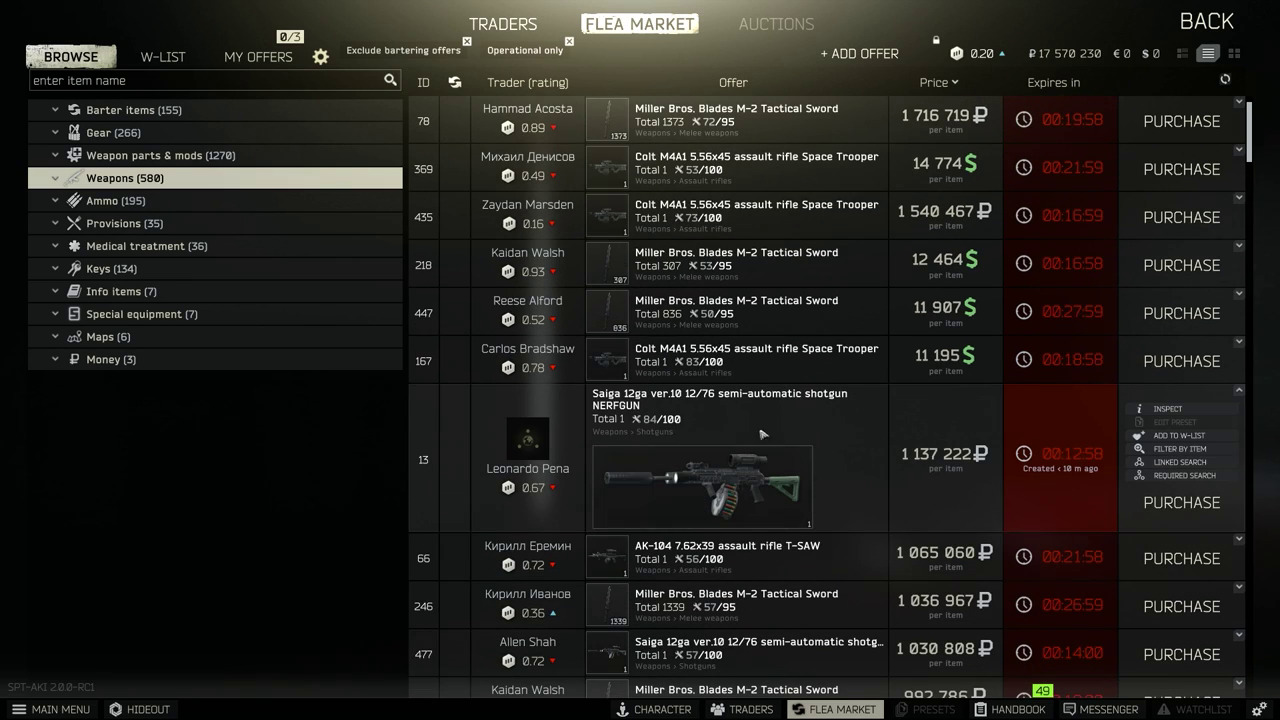
{"action": "scroll", "coordinate": [706, 288], "scroll_direction": "up", "scroll_amount": 1}
{"action": "scroll", "coordinate": [706, 288], "scroll_direction": "up", "scroll_amount": 1}
{"action": "mouse_move", "coordinate": [790, 494]}
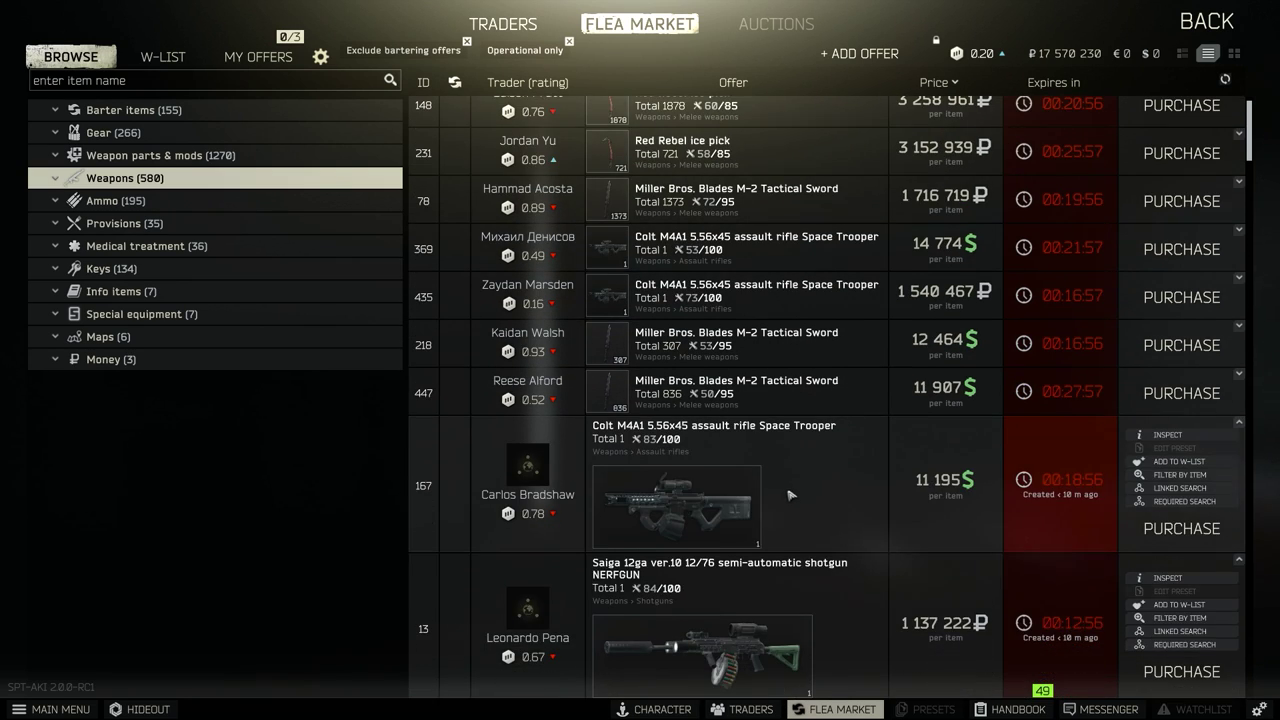
{"action": "scroll", "coordinate": [1000, 590], "scroll_direction": "down", "scroll_amount": 1}
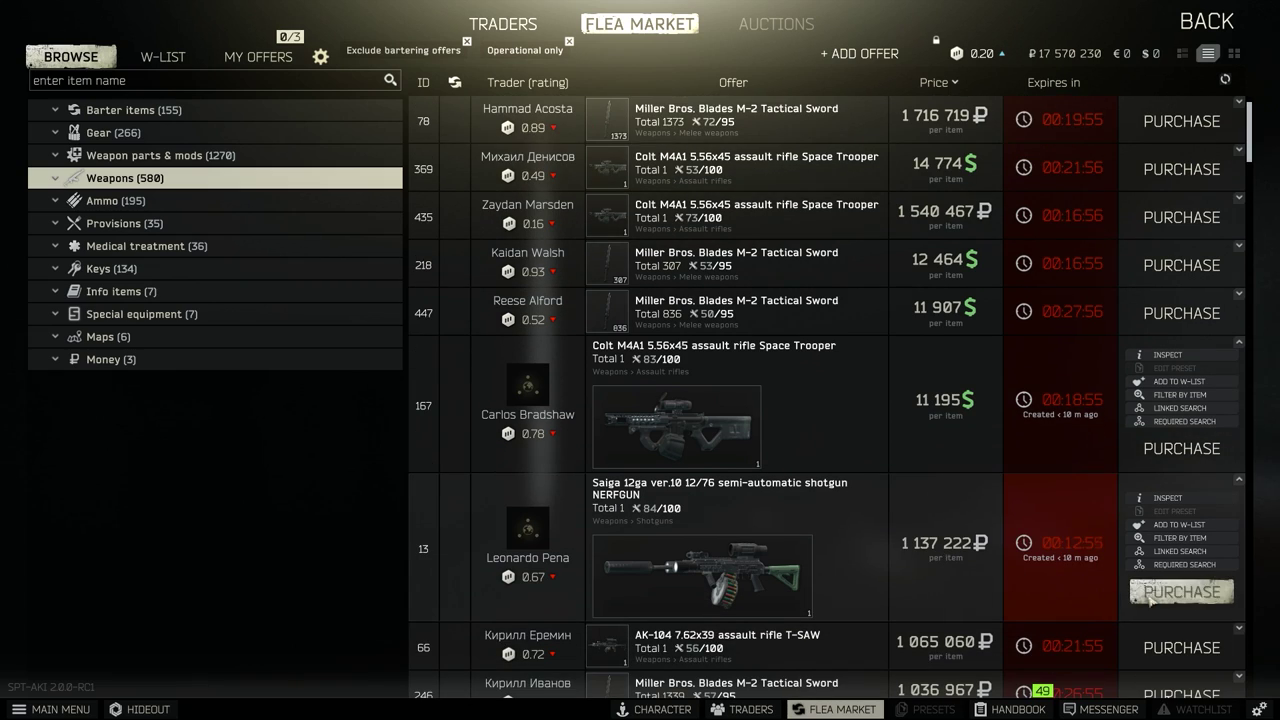
- Buy the Saiga 12ga shotgun offer and attempt an M4A1 2k17 NY rifle offer
{"action": "left_click", "coordinate": [1180, 591]}
{"action": "left_click", "coordinate": [530, 380]}
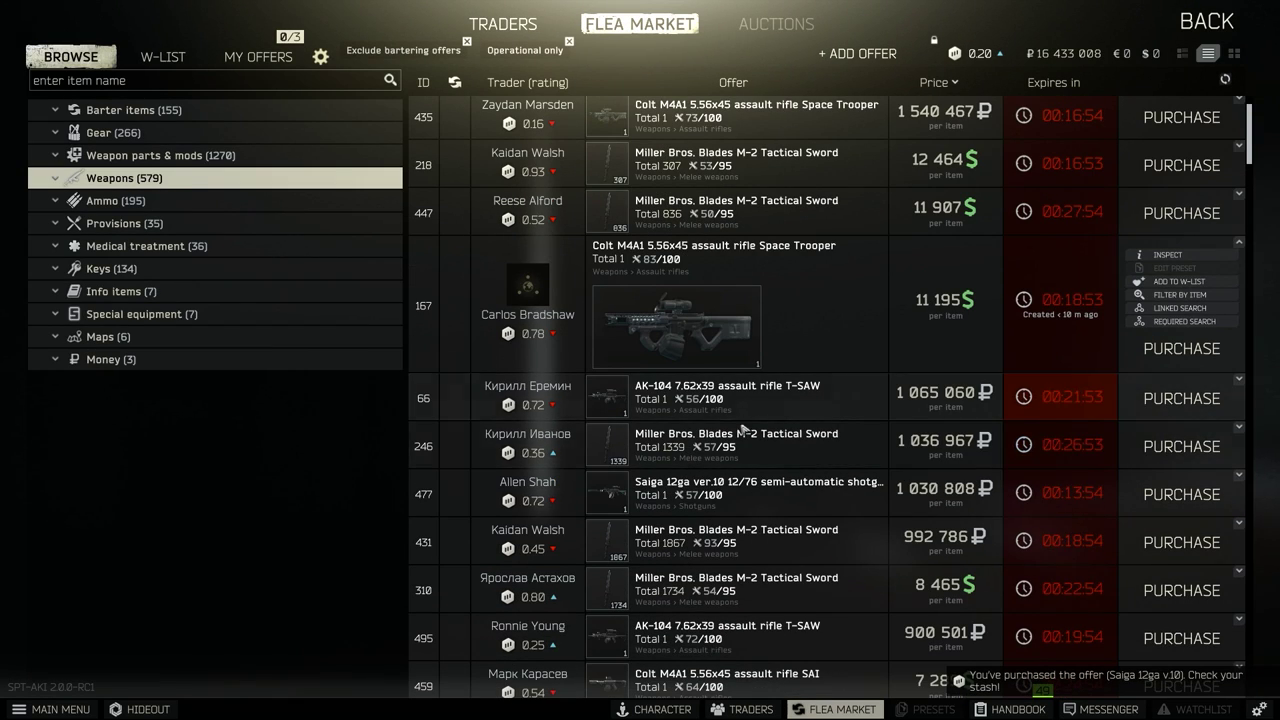
{"action": "scroll", "coordinate": [720, 542], "scroll_direction": "down", "scroll_amount": 3}
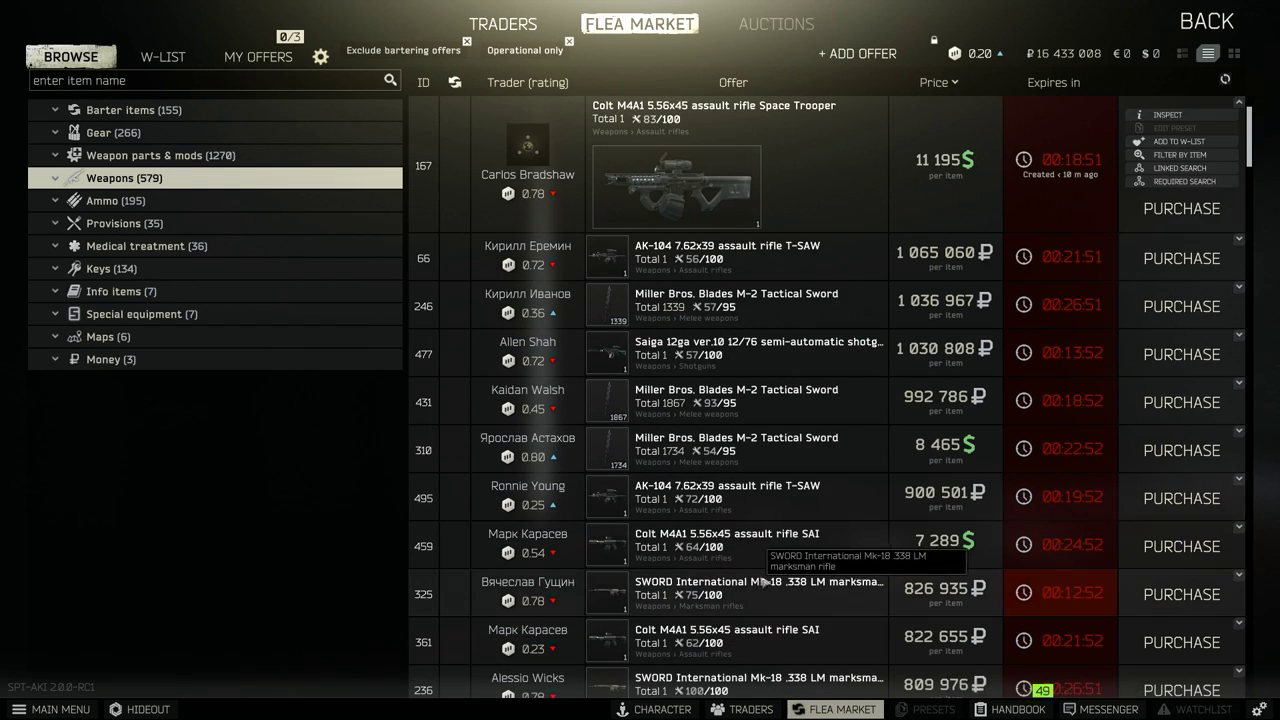
{"action": "mouse_move", "coordinate": [770, 655]}
{"action": "scroll", "coordinate": [790, 600], "scroll_direction": "down", "scroll_amount": 6}
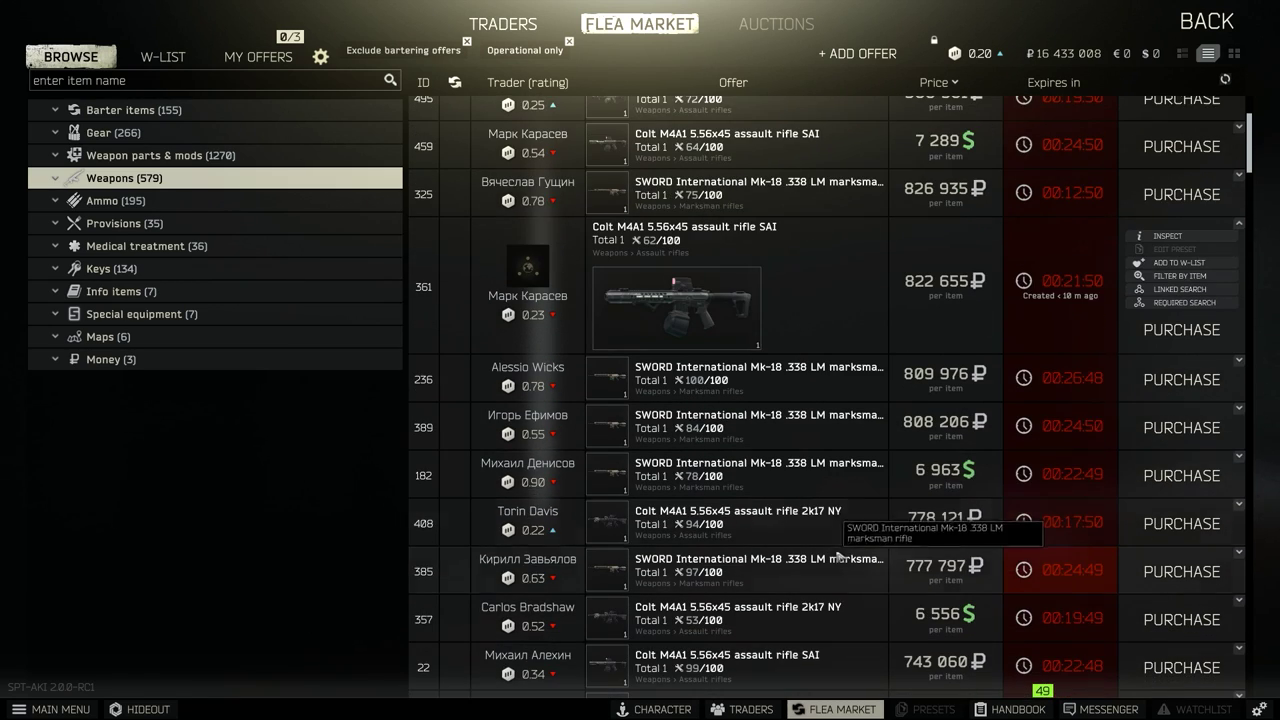
{"action": "mouse_move", "coordinate": [818, 524]}
{"action": "left_click", "coordinate": [1180, 610]}
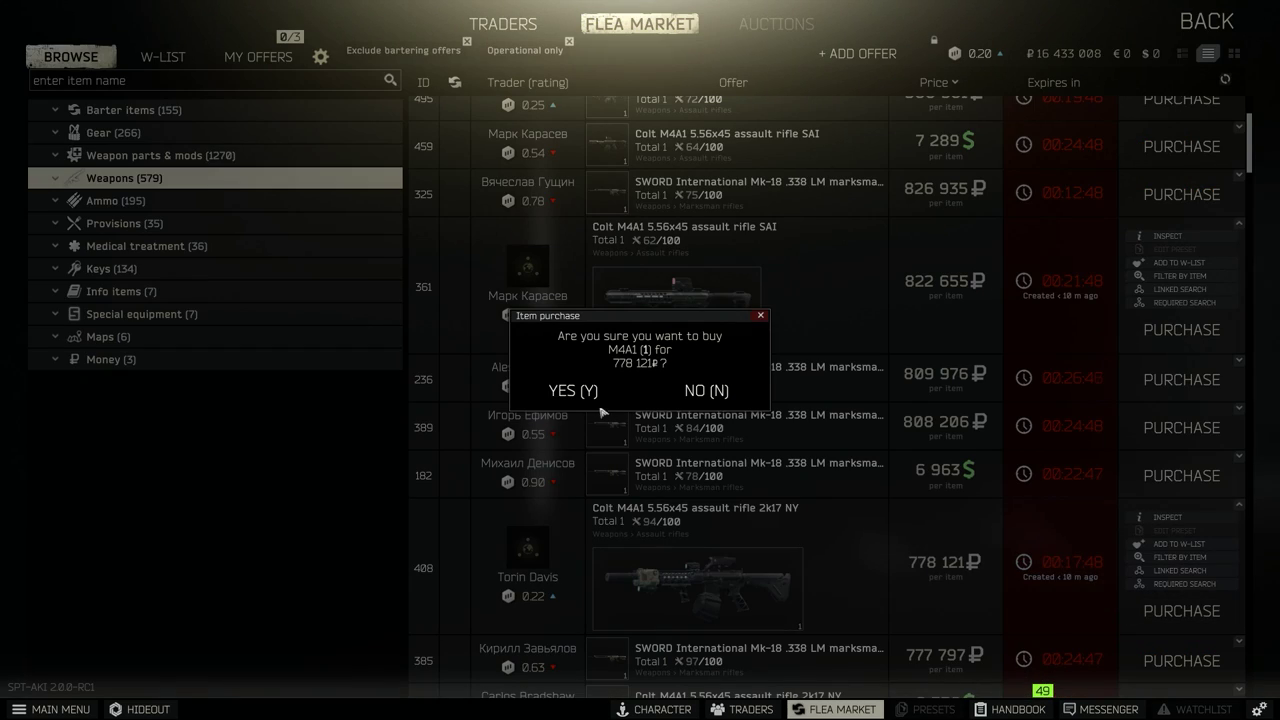
{"action": "key", "text": "Escape"}
- Buy the M4A1 rifle offer priced at 645 640₽
{"action": "scroll", "coordinate": [660, 438], "scroll_direction": "down", "scroll_amount": 7}
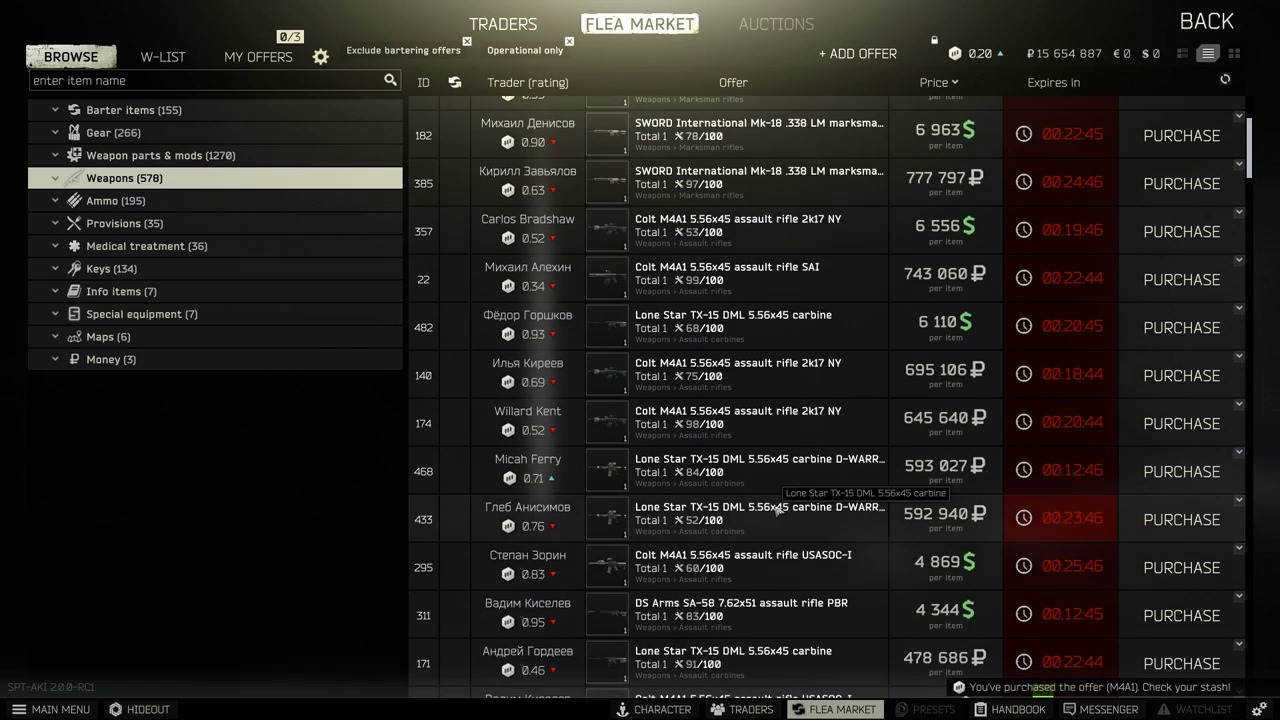
{"action": "mouse_move", "coordinate": [731, 378]}
{"action": "left_click", "coordinate": [1177, 451]}
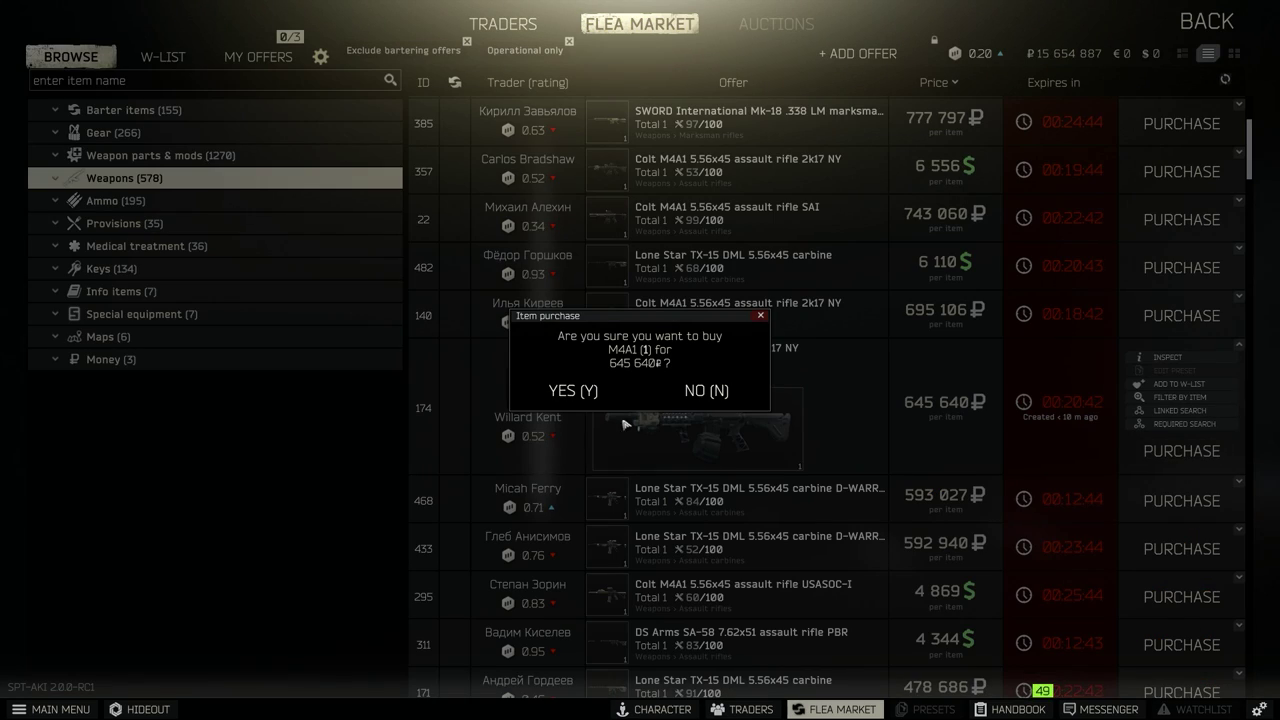
{"action": "left_click", "coordinate": [570, 395]}
- Try to buy the 4 869$ and 4 181$ USASOC-I rifles, rejected for insufficient money, and cancel a Glock 17 purchase
{"action": "mouse_move", "coordinate": [1180, 520]}
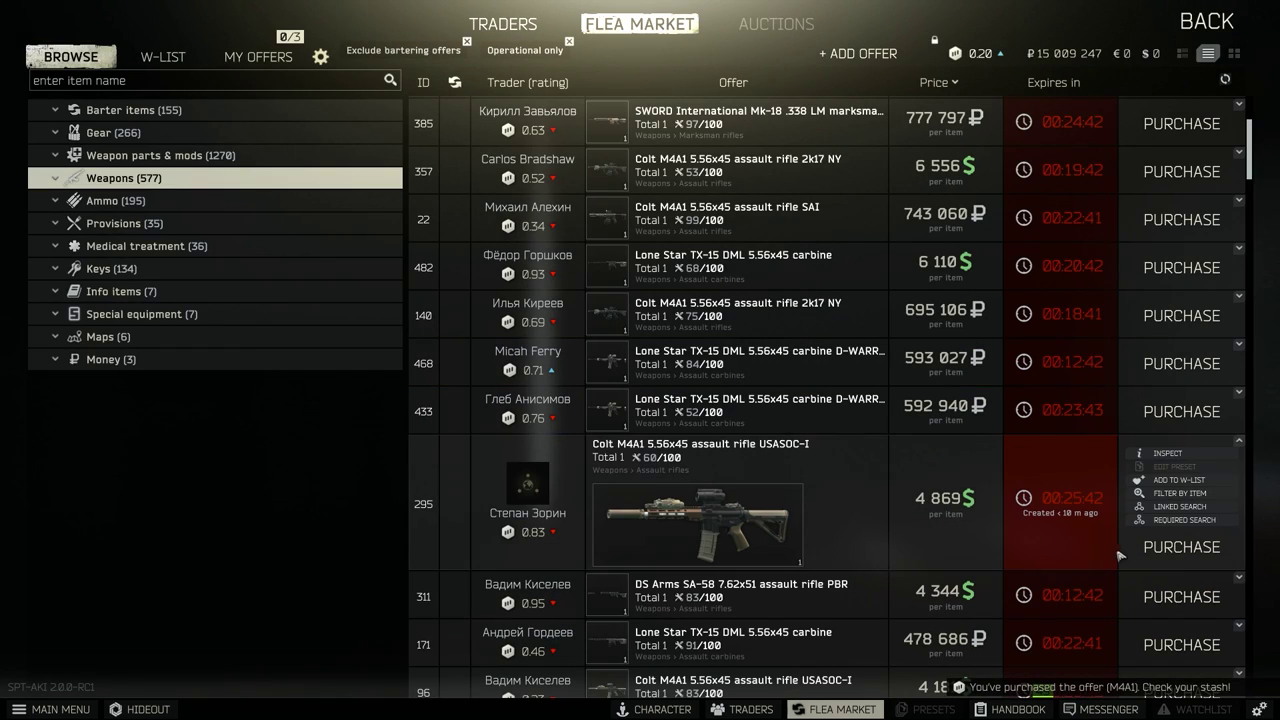
{"action": "left_click", "coordinate": [1180, 547]}
{"action": "left_click", "coordinate": [559, 395]}
{"action": "left_click", "coordinate": [646, 388]}
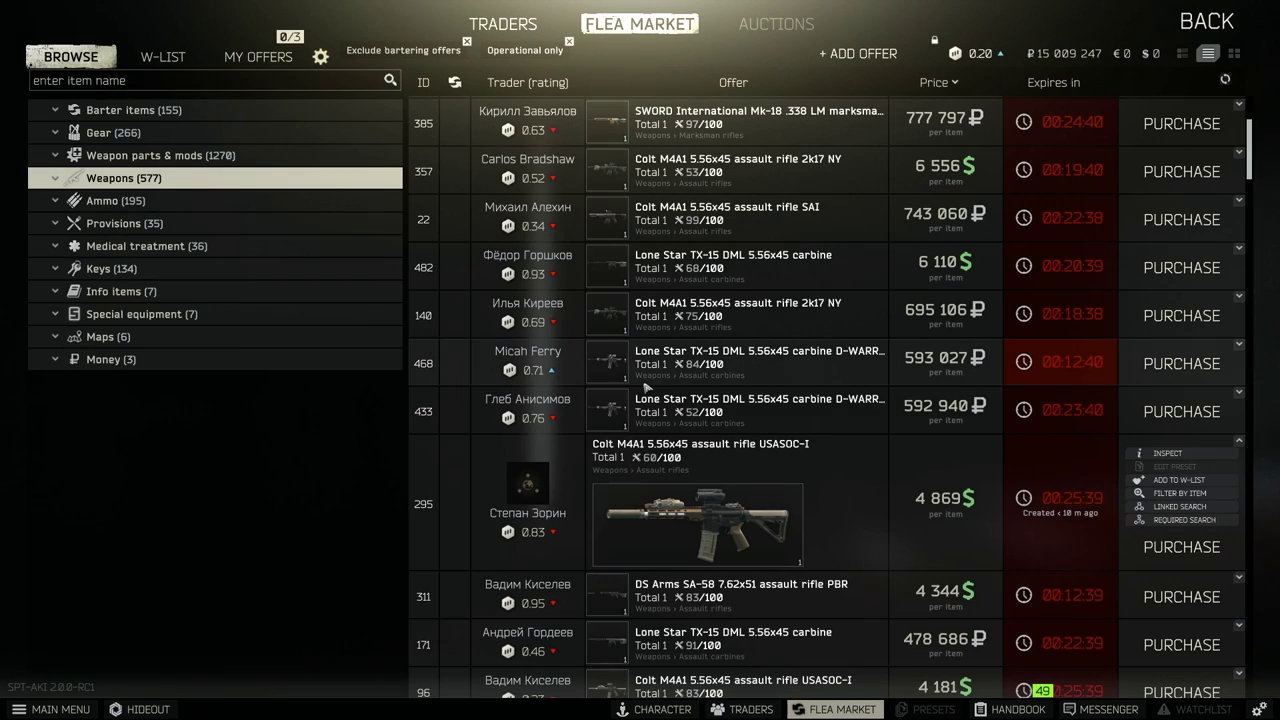
{"action": "scroll", "coordinate": [958, 490], "scroll_direction": "down", "scroll_amount": 2}
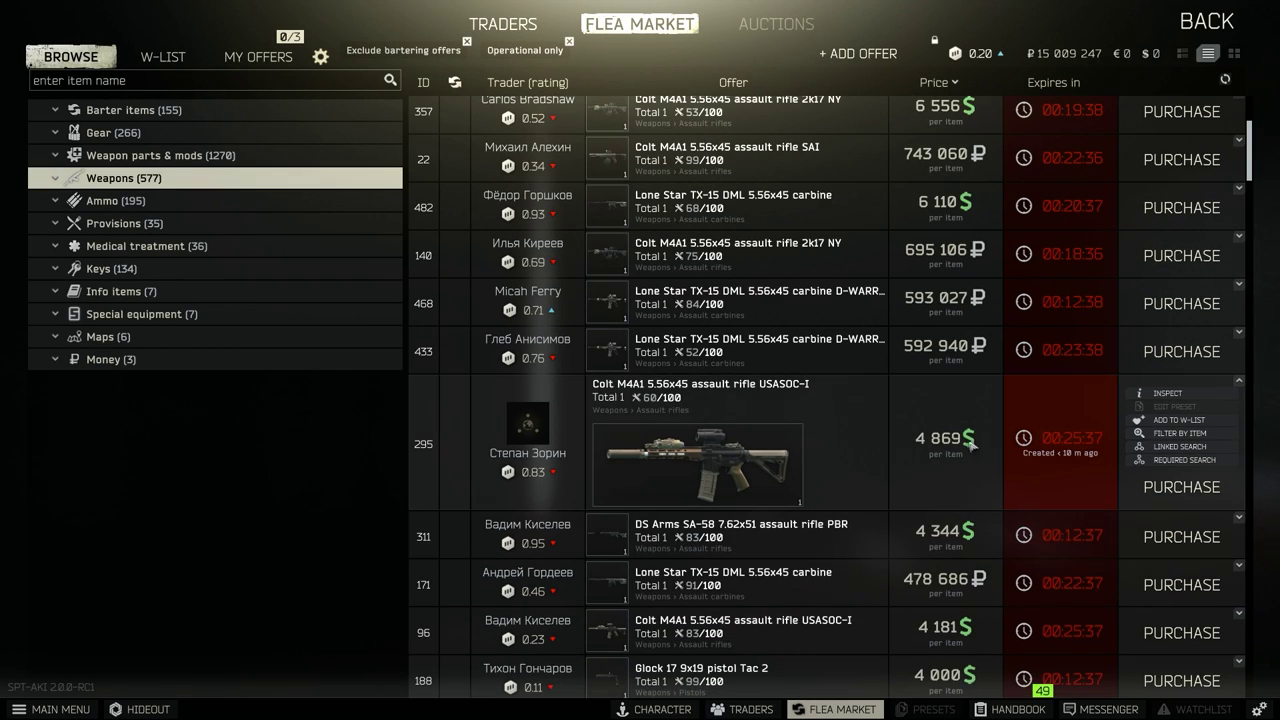
{"action": "scroll", "coordinate": [916, 480], "scroll_direction": "down", "scroll_amount": 1}
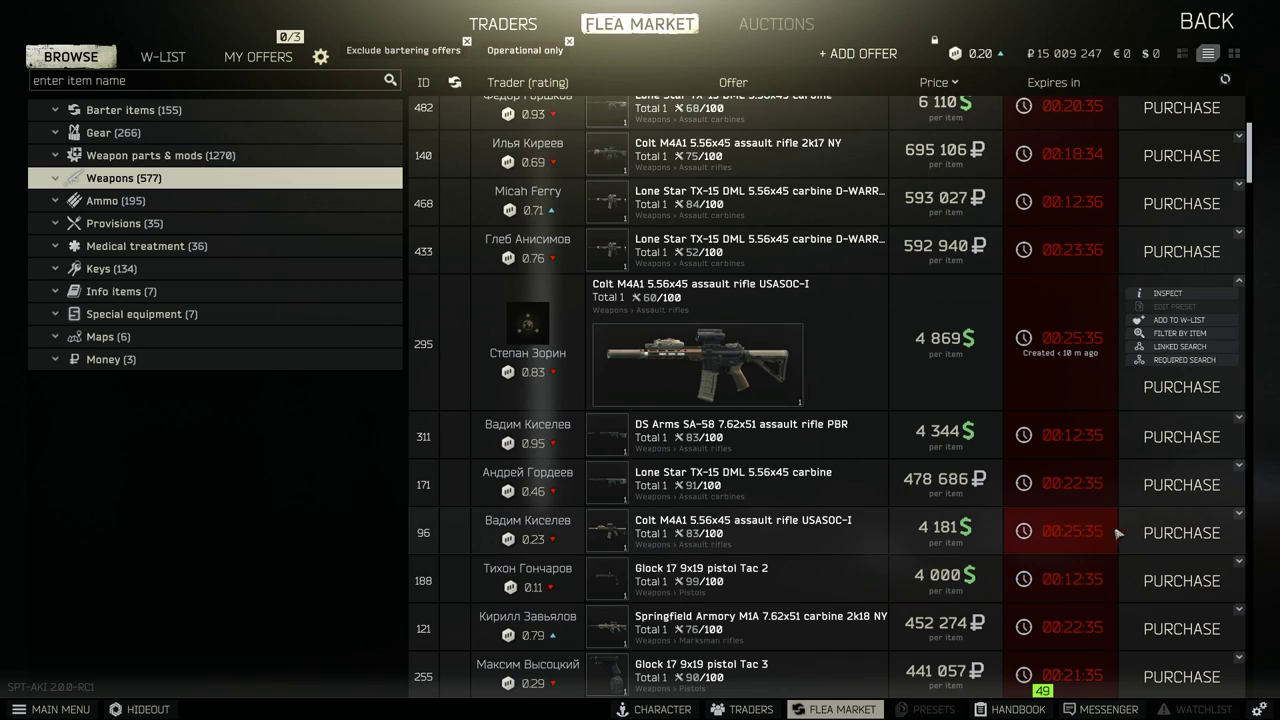
{"action": "left_click", "coordinate": [1128, 533]}
{"action": "left_click", "coordinate": [577, 394]}
{"action": "left_click", "coordinate": [639, 386]}
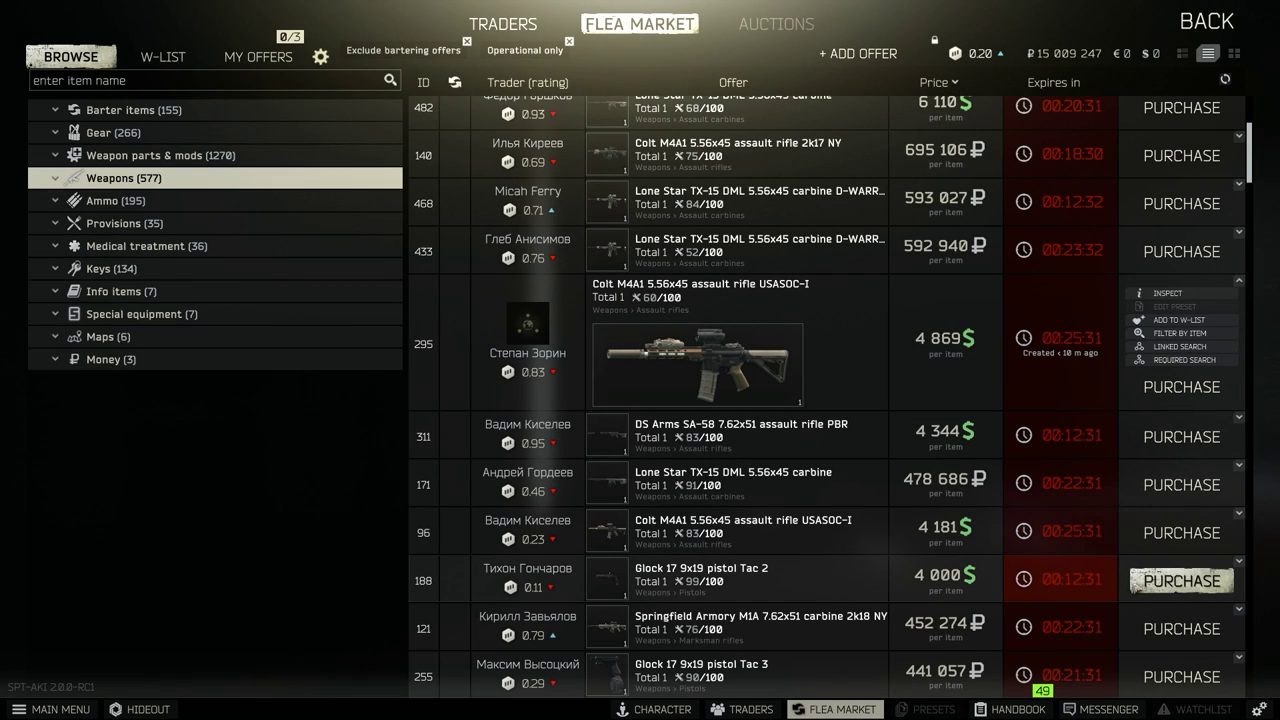
{"action": "key", "text": "n"}
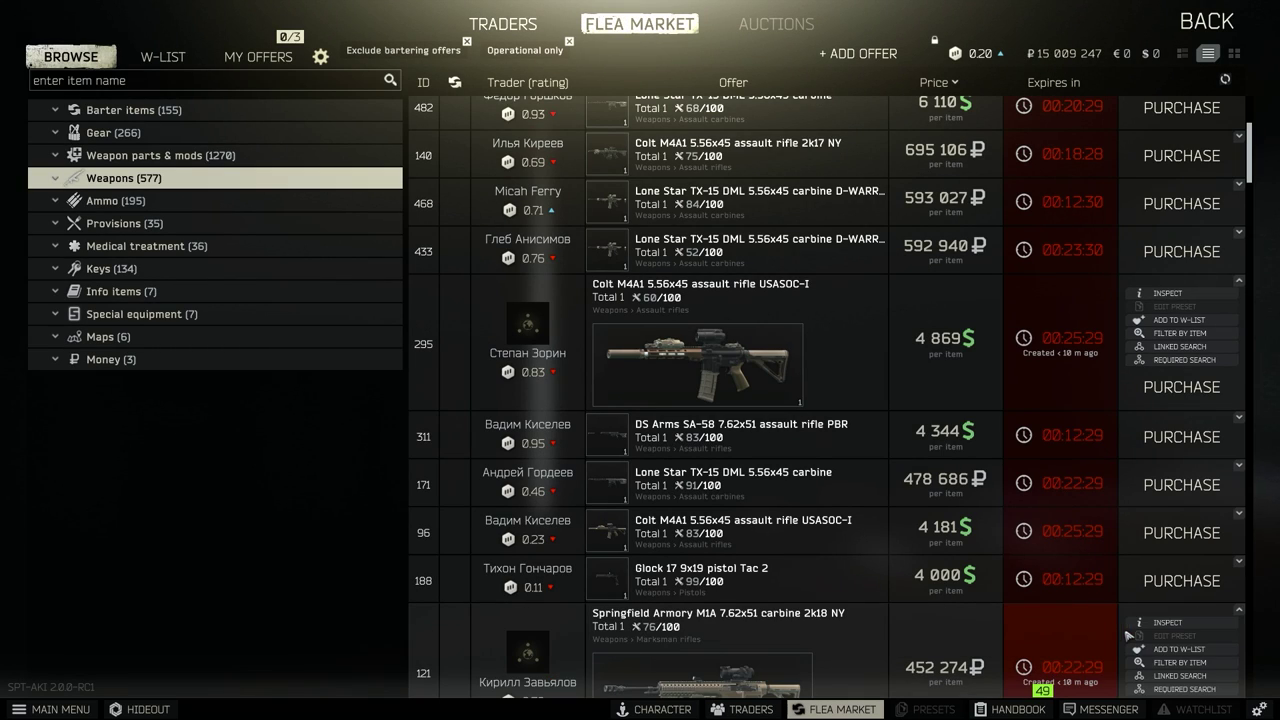
- Buy the Springfield M1A for 452 274₽ and Glock 17 Tac 3 for 441 057₽, then view the stash
{"action": "scroll", "coordinate": [1128, 634], "scroll_direction": "down", "scroll_amount": 4}
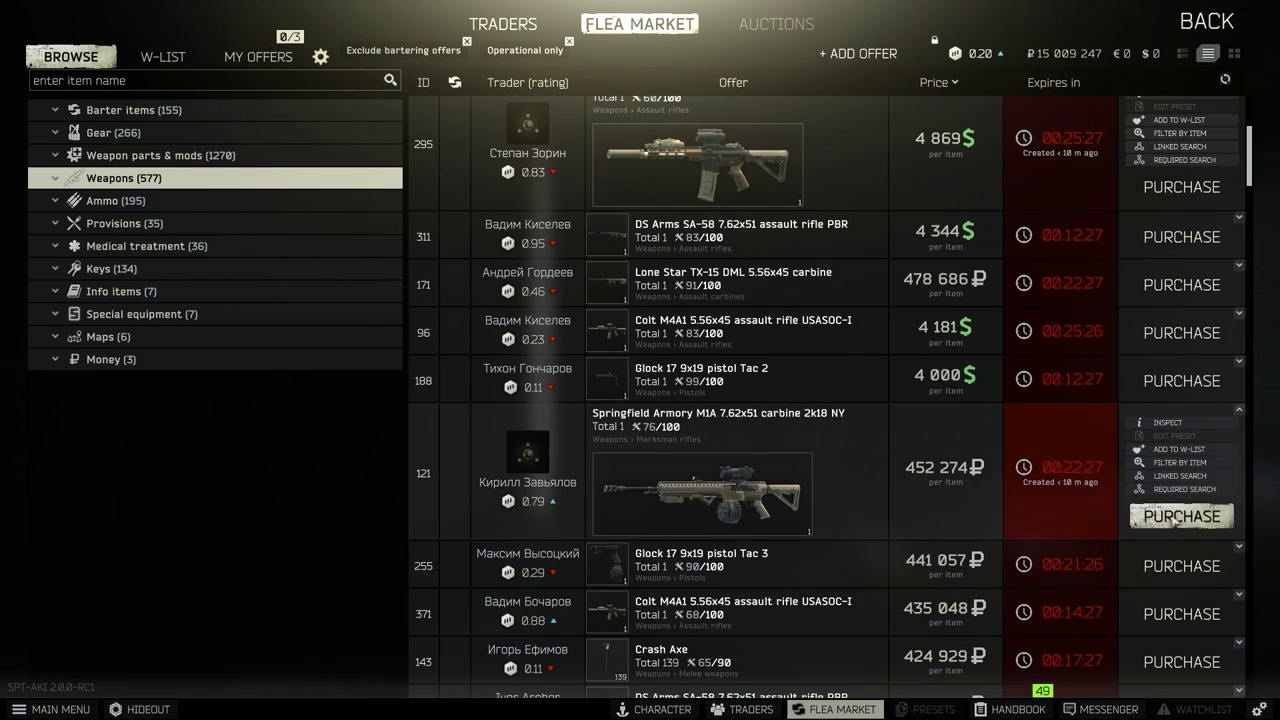
{"action": "left_click", "coordinate": [1181, 516]}
{"action": "left_click", "coordinate": [572, 391]}
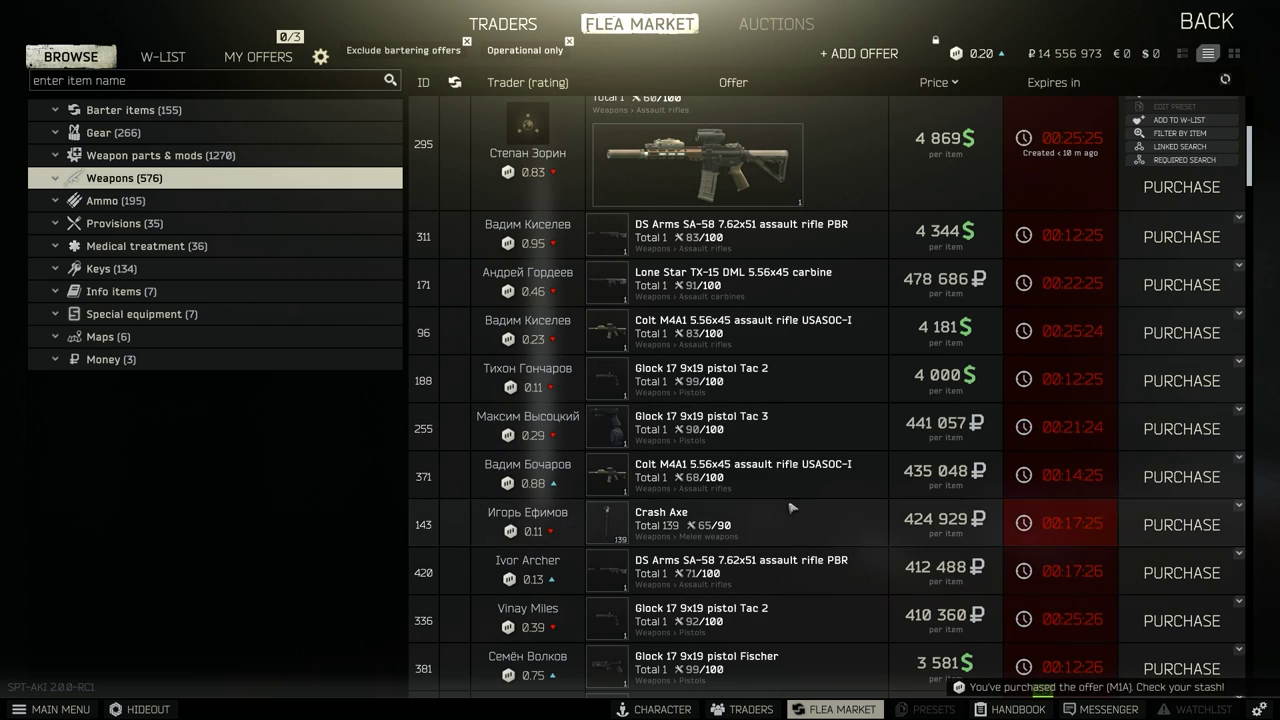
{"action": "left_click", "coordinate": [1181, 516]}
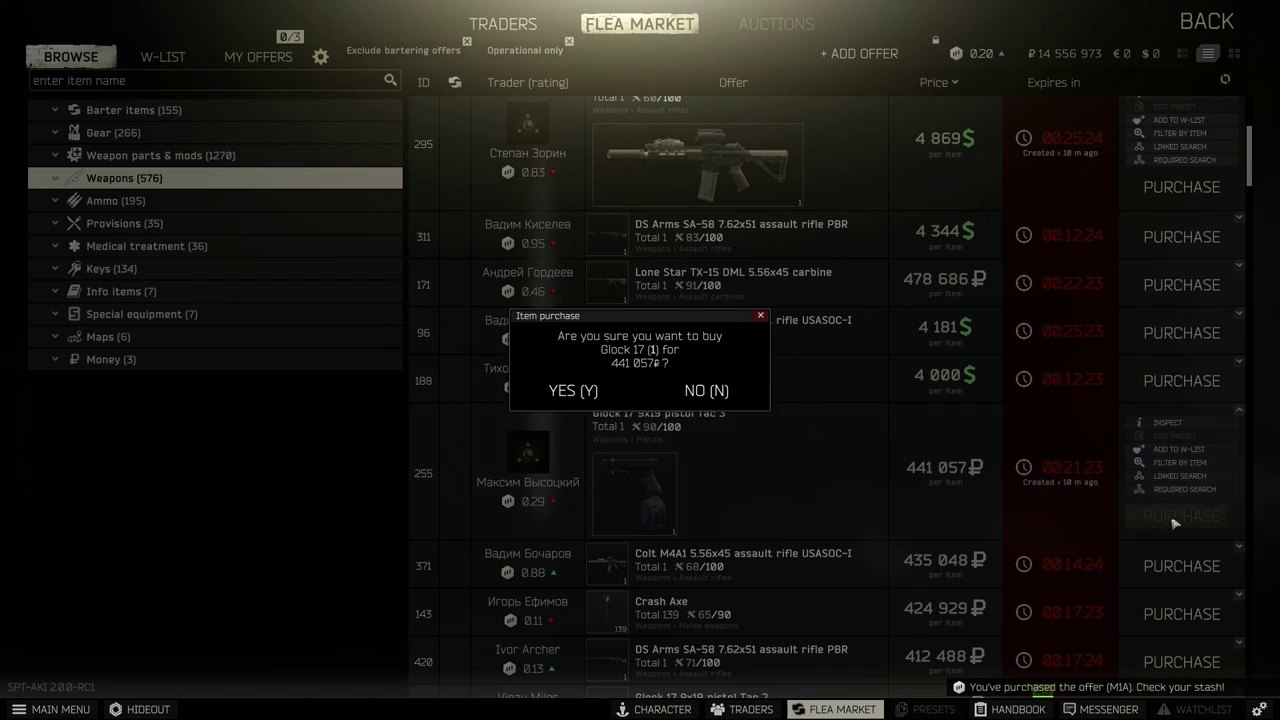
{"action": "left_click", "coordinate": [573, 390]}
{"action": "left_click", "coordinate": [662, 709]}
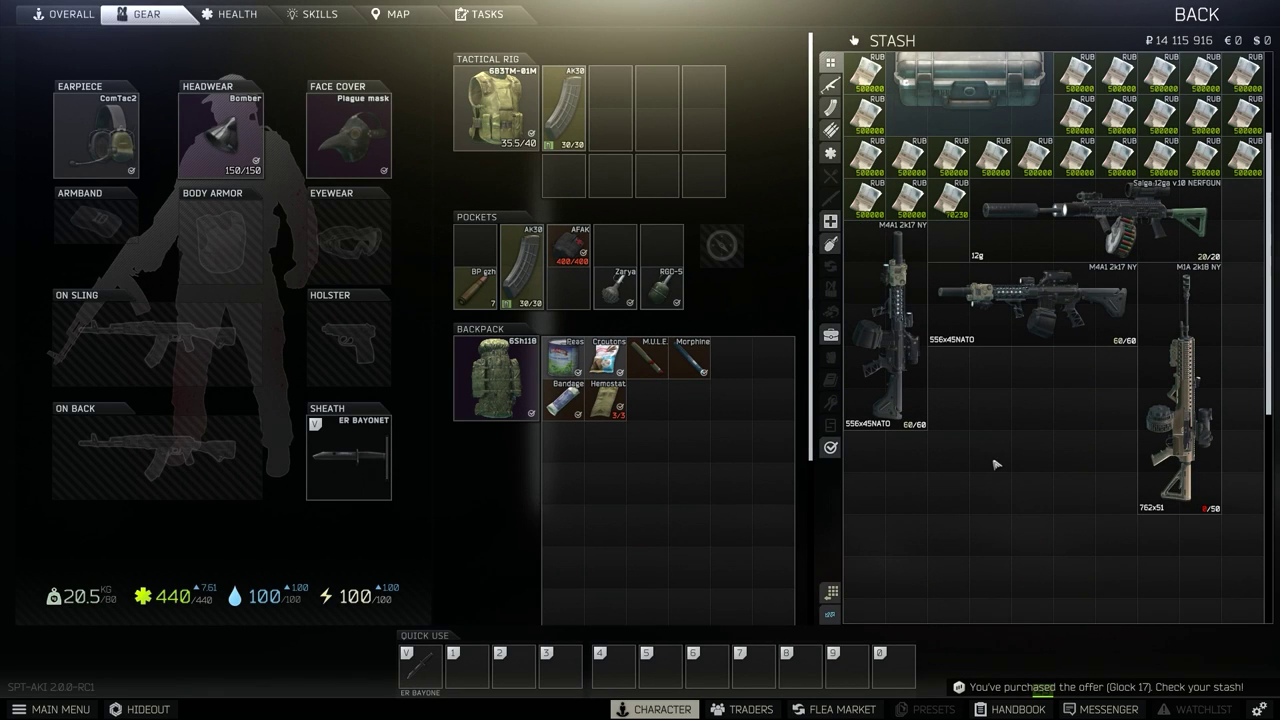
- Take the Terraplane 85L backpack out of the ICase and close the case
{"action": "scroll", "coordinate": [966, 478], "scroll_direction": "up", "scroll_amount": 4}
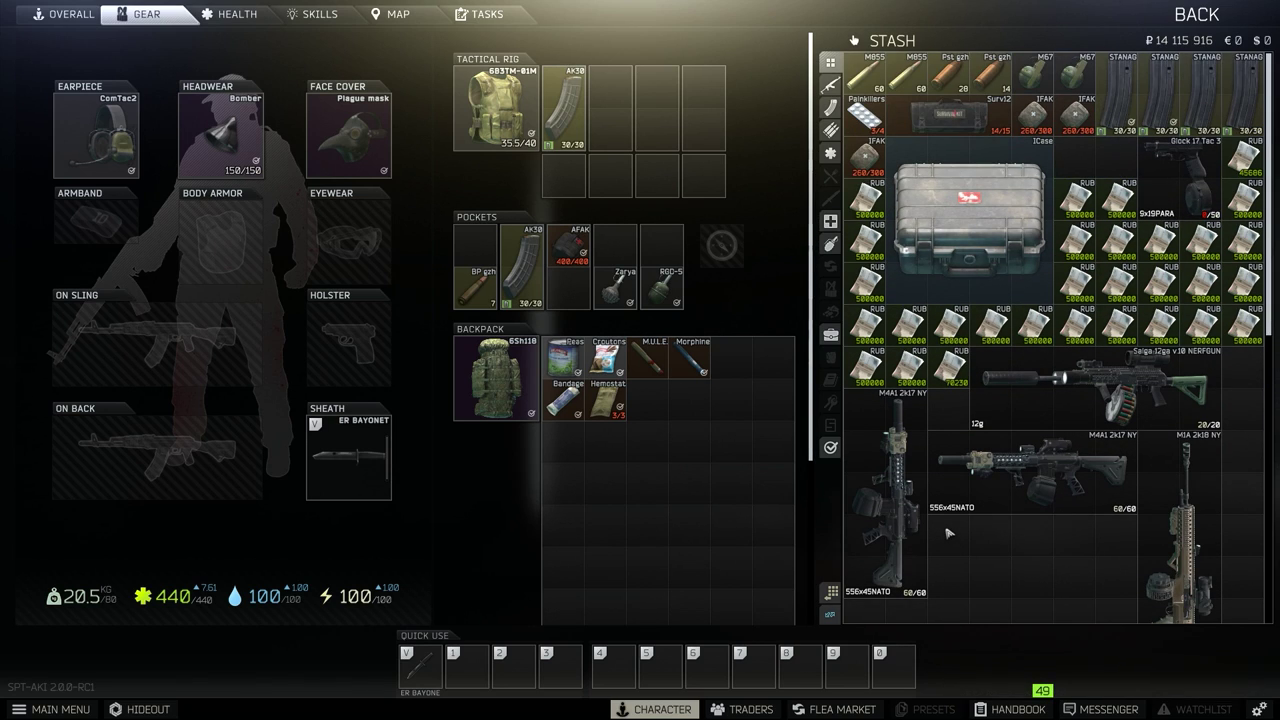
{"action": "scroll", "coordinate": [540, 393], "scroll_direction": "down", "scroll_amount": 4}
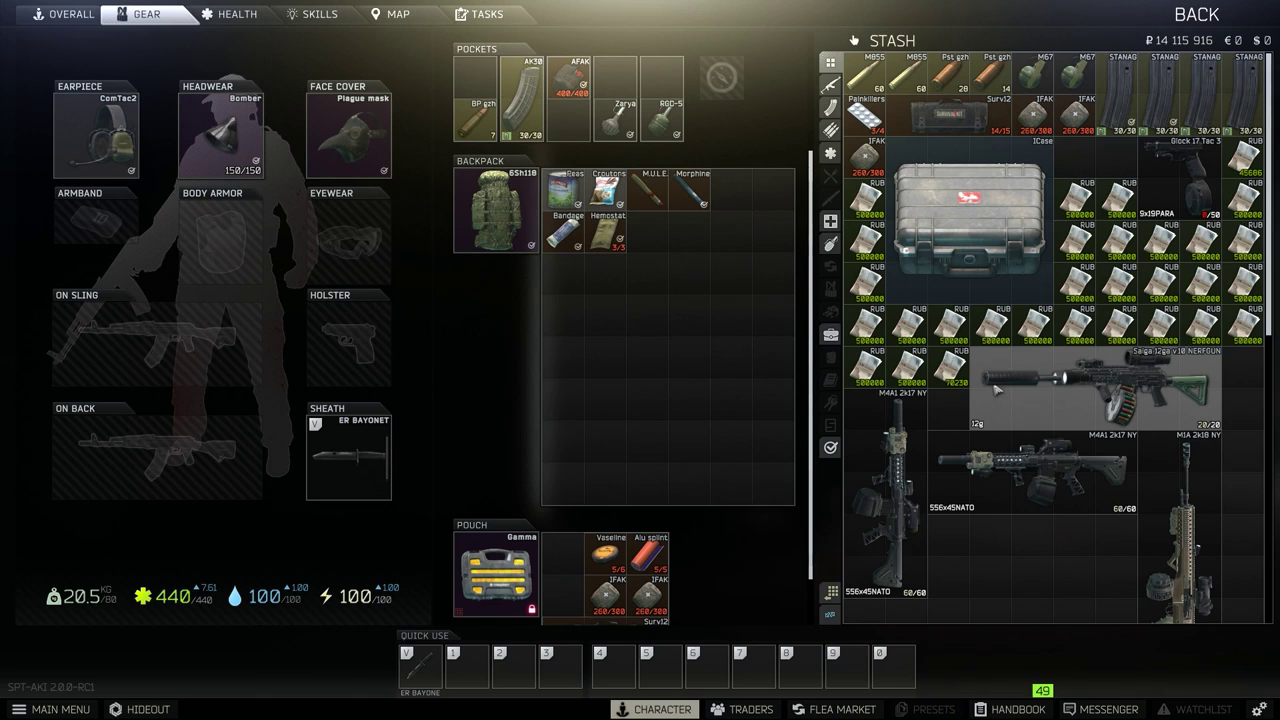
{"action": "double_click", "coordinate": [968, 210]}
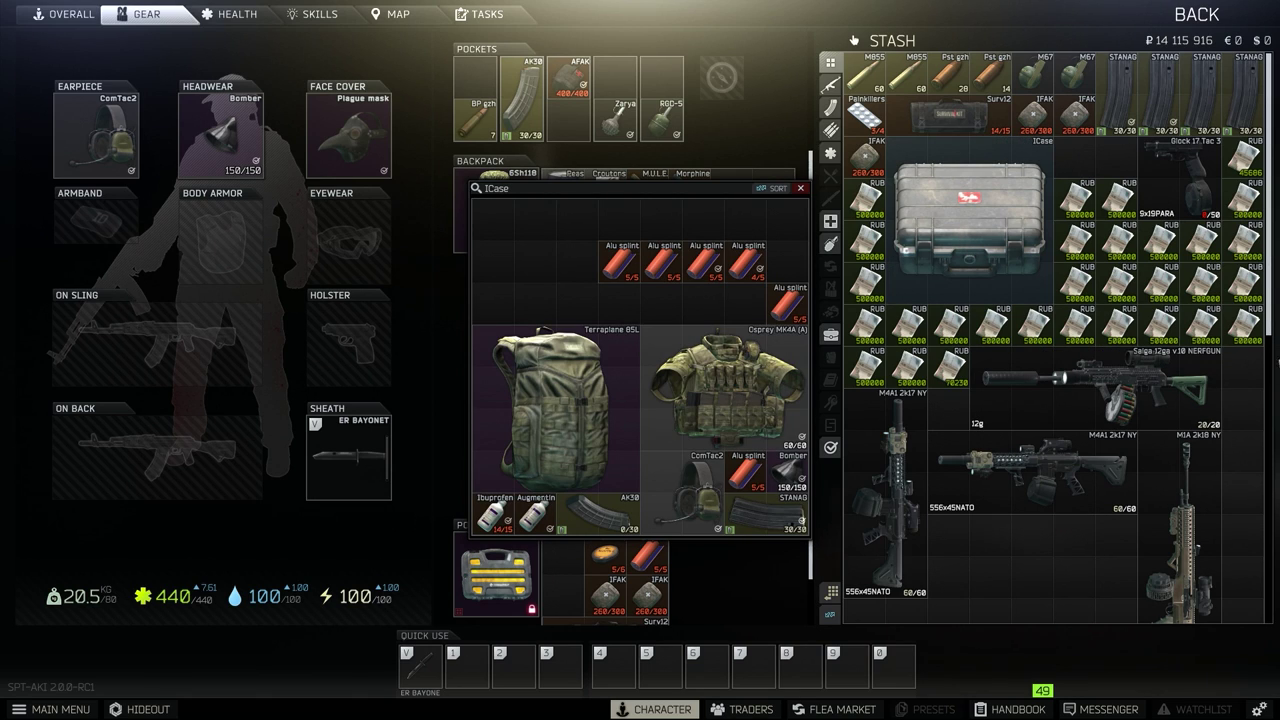
{"action": "scroll", "coordinate": [968, 210], "scroll_direction": "down", "scroll_amount": 8}
{"action": "left_click_drag", "start_coordinate": [555, 410], "coordinate": [1063, 420]}
{"action": "left_click", "coordinate": [802, 189]}
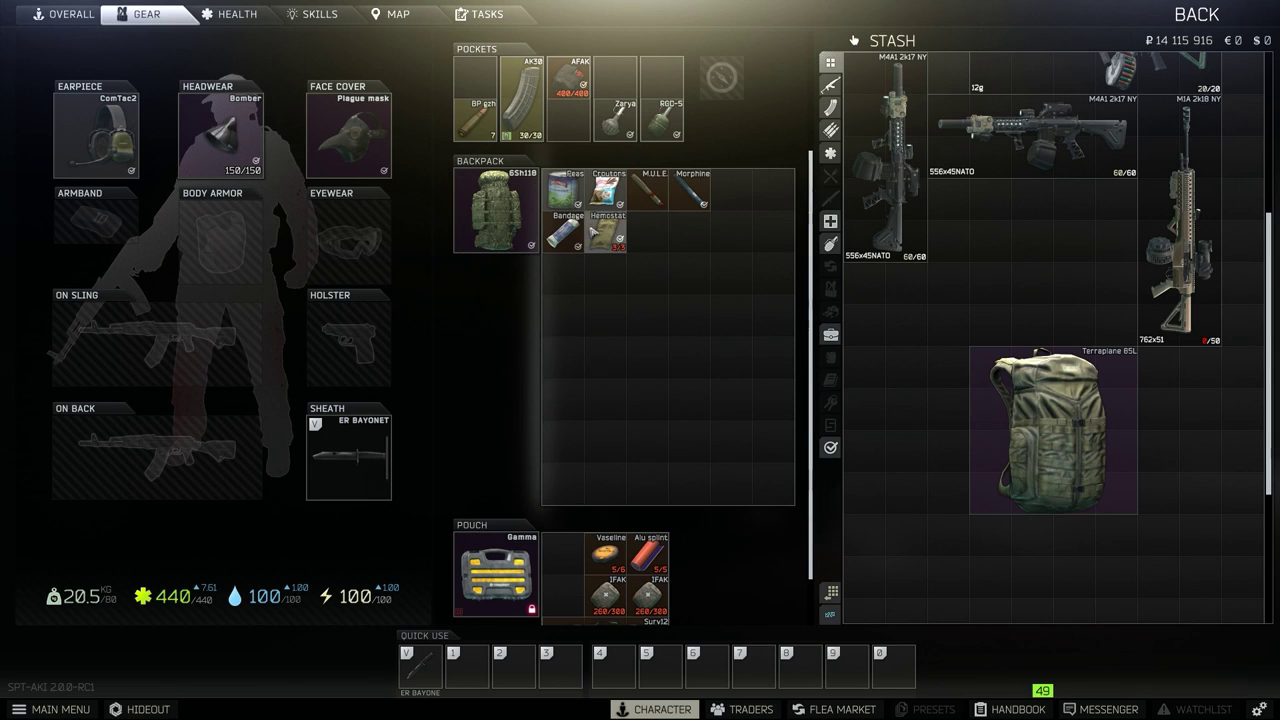
- Move the 6Sh118 backpack into the stash and equip the Terraplane 85L
{"action": "scroll", "coordinate": [1136, 410], "scroll_direction": "down", "scroll_amount": 4}
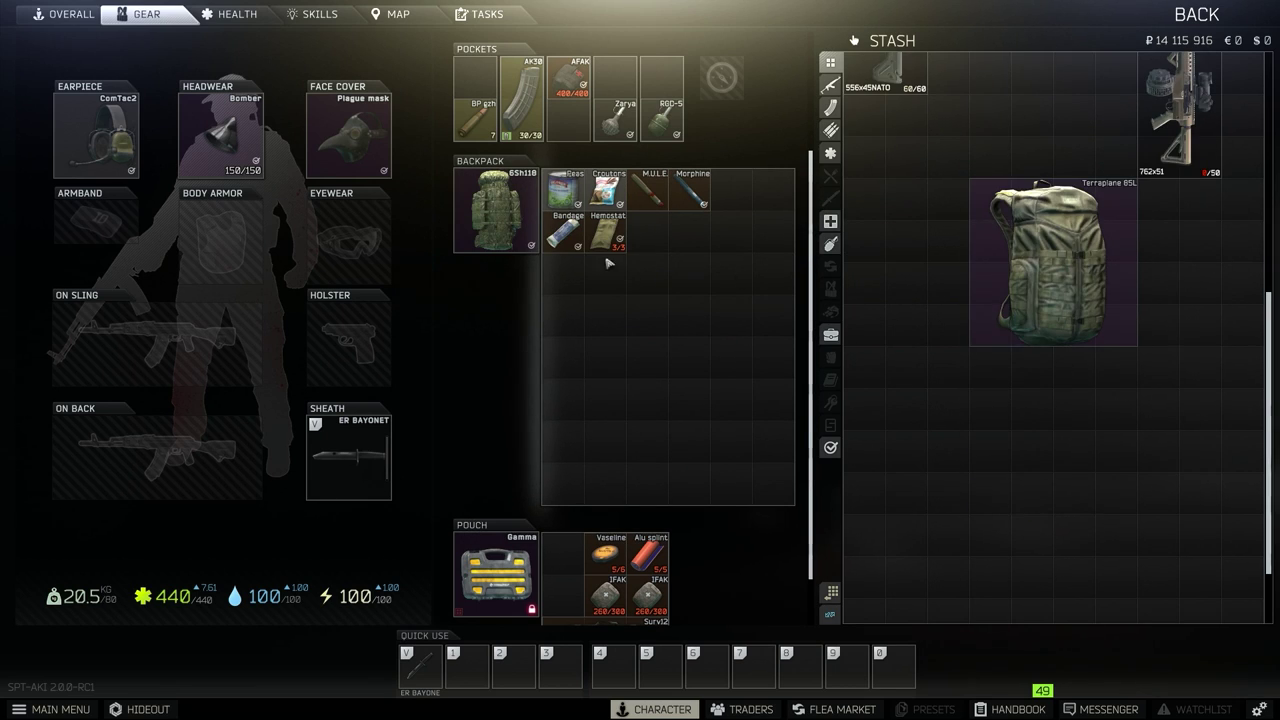
{"action": "mouse_move", "coordinate": [496, 210]}
{"action": "left_mouse_down"}
{"action": "mouse_move", "coordinate": [905, 500]}
{"action": "mouse_move", "coordinate": [1054, 462]}
{"action": "mouse_move", "coordinate": [617, 366]}
{"action": "mouse_move", "coordinate": [500, 366]}
{"action": "left_mouse_up"}
{"action": "scroll", "coordinate": [1040, 433], "scroll_direction": "up", "scroll_amount": 4}
{"action": "scroll", "coordinate": [614, 418], "scroll_direction": "down", "scroll_amount": 3}
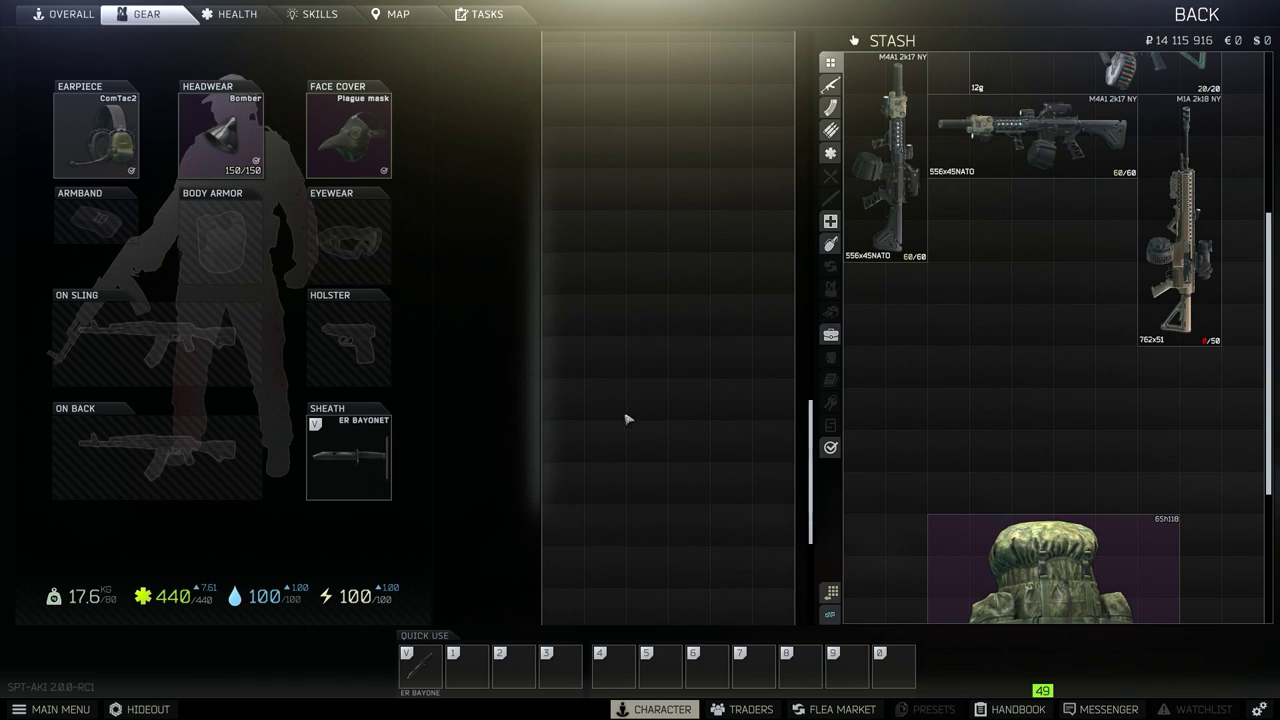
{"action": "scroll", "coordinate": [636, 430], "scroll_direction": "down", "scroll_amount": 3}
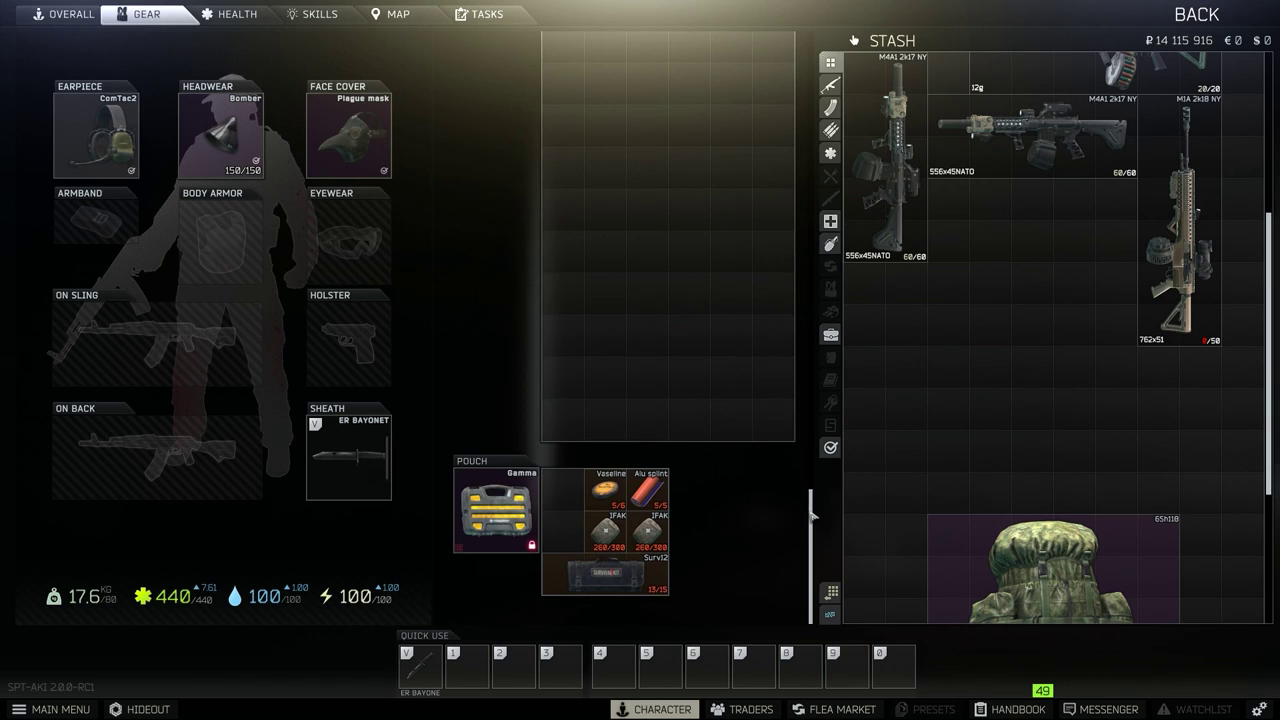
{"action": "left_click_drag", "start_coordinate": [813, 516], "coordinate": [805, 356]}
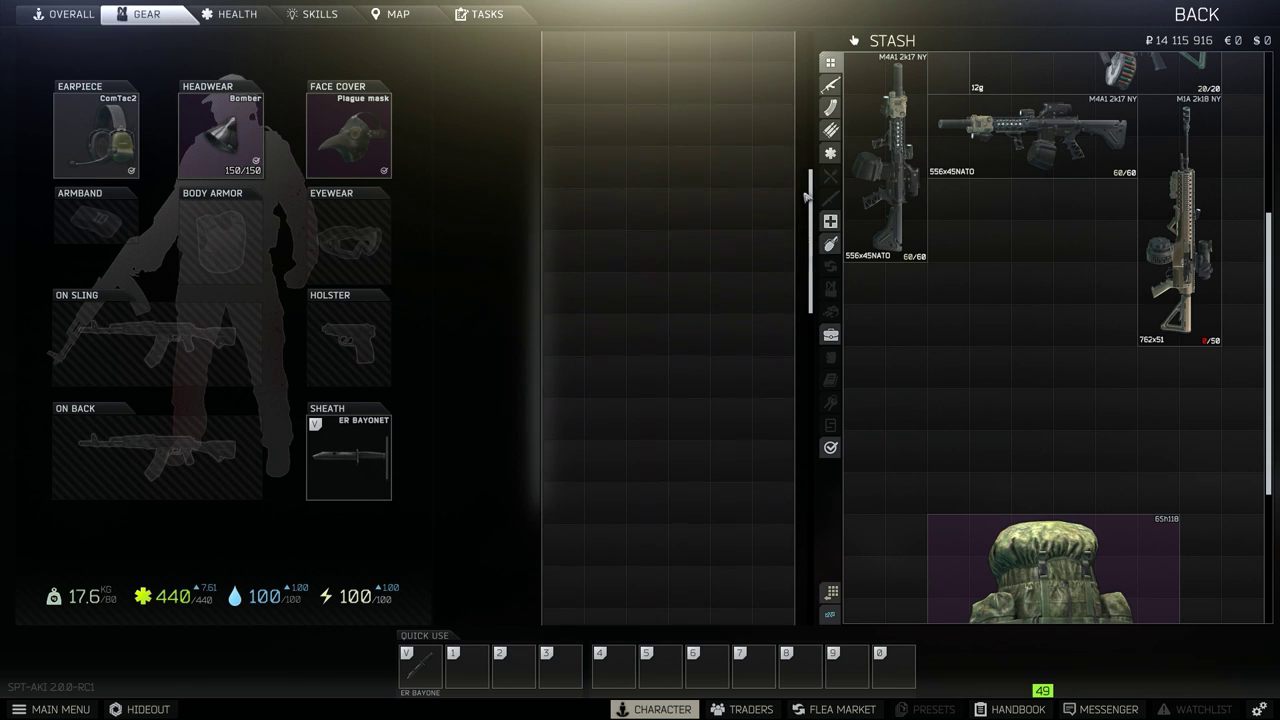
{"action": "mouse_move", "coordinate": [806, 196]}
{"action": "left_mouse_down"}
{"action": "mouse_move", "coordinate": [808, 134]}
{"action": "mouse_move", "coordinate": [828, 488]}
{"action": "mouse_move", "coordinate": [810, 340]}
{"action": "mouse_move", "coordinate": [815, 85]}
{"action": "left_mouse_up"}
- Rotate both M4A1s and the M1A horizontal and move them into the backpack
{"action": "key", "text": "r"}
{"action": "left_click_drag", "start_coordinate": [892, 208], "coordinate": [640, 272]}
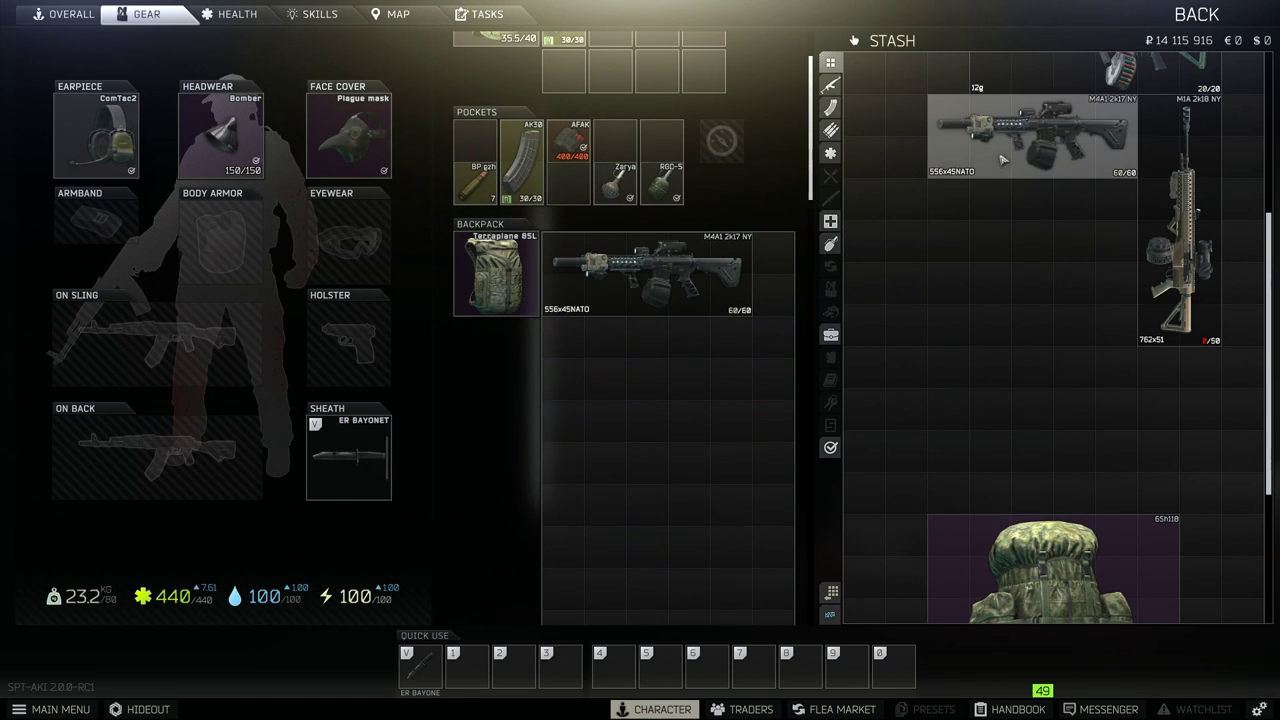
{"action": "mouse_move", "coordinate": [1003, 158]}
{"action": "left_mouse_down"}
{"action": "mouse_move", "coordinate": [568, 400]}
{"action": "mouse_move", "coordinate": [617, 379]}
{"action": "left_mouse_up"}
{"action": "key", "text": "r"}
{"action": "mouse_move", "coordinate": [1175, 318]}
{"action": "left_mouse_down"}
{"action": "mouse_move", "coordinate": [567, 520]}
{"action": "mouse_move", "coordinate": [640, 440]}
{"action": "mouse_move", "coordinate": [662, 438]}
{"action": "left_mouse_up"}
- Move the remaining weapons, including the Glock 17 Tac 3, into the backpack
{"action": "scroll", "coordinate": [1033, 240], "scroll_direction": "up", "scroll_amount": 2}
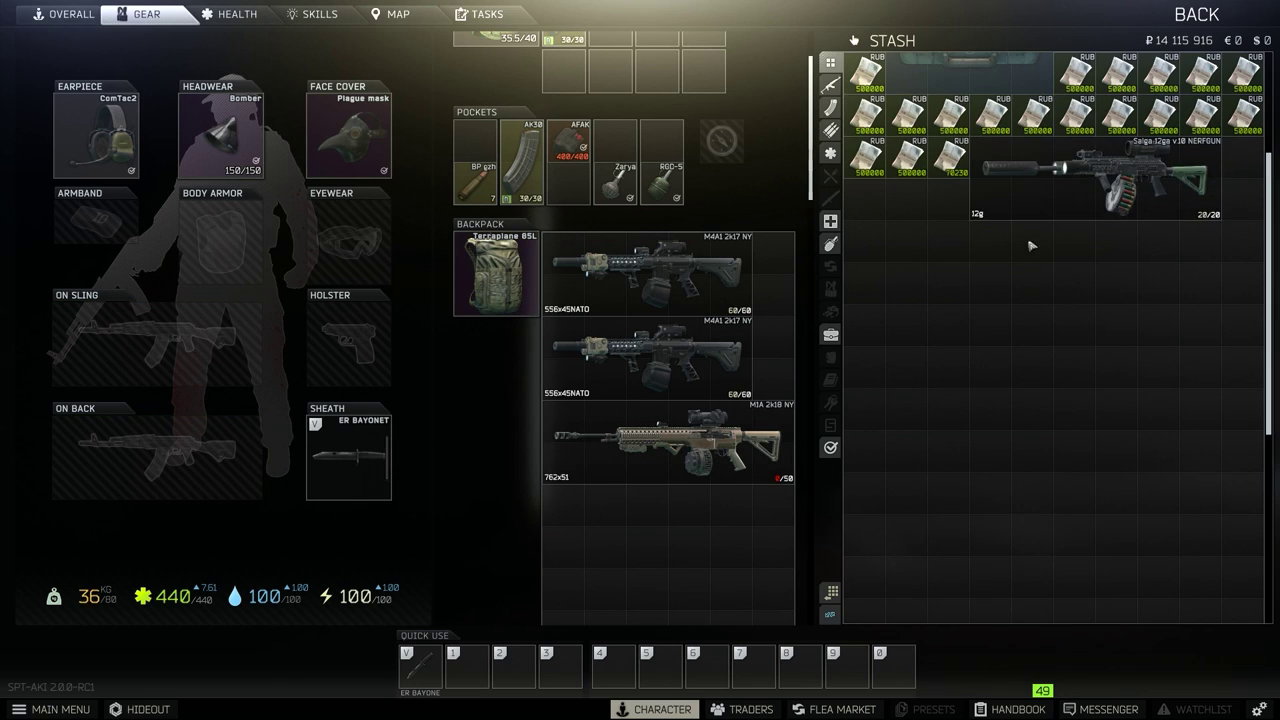
{"action": "mouse_move", "coordinate": [960, 216]}
{"action": "left_mouse_down"}
{"action": "mouse_move", "coordinate": [560, 480]}
{"action": "mouse_move", "coordinate": [590, 555]}
{"action": "mouse_move", "coordinate": [550, 560]}
{"action": "left_mouse_up"}
{"action": "scroll", "coordinate": [668, 450], "scroll_direction": "down", "scroll_amount": 3}
{"action": "scroll", "coordinate": [875, 473], "scroll_direction": "up", "scroll_amount": 1}
{"action": "scroll", "coordinate": [994, 451], "scroll_direction": "up", "scroll_amount": 3}
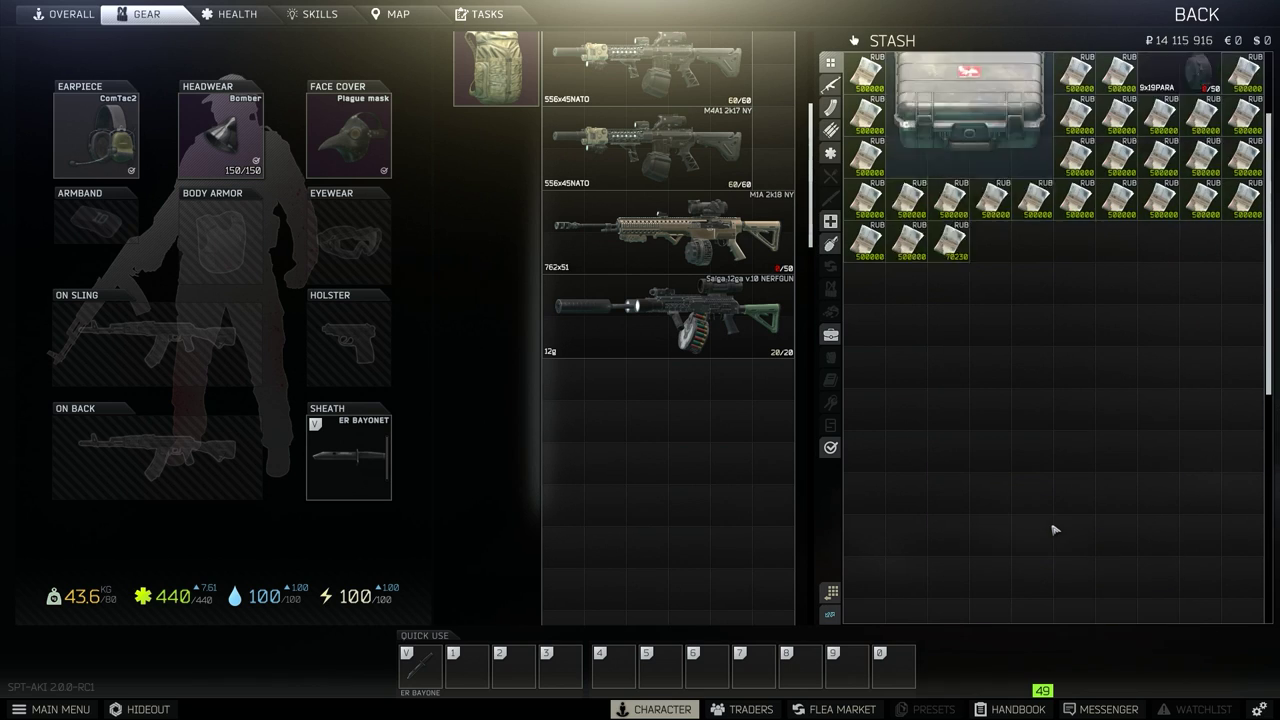
{"action": "scroll", "coordinate": [718, 400], "scroll_direction": "up", "scroll_amount": 4}
{"action": "scroll", "coordinate": [718, 400], "scroll_direction": "down", "scroll_amount": 5}
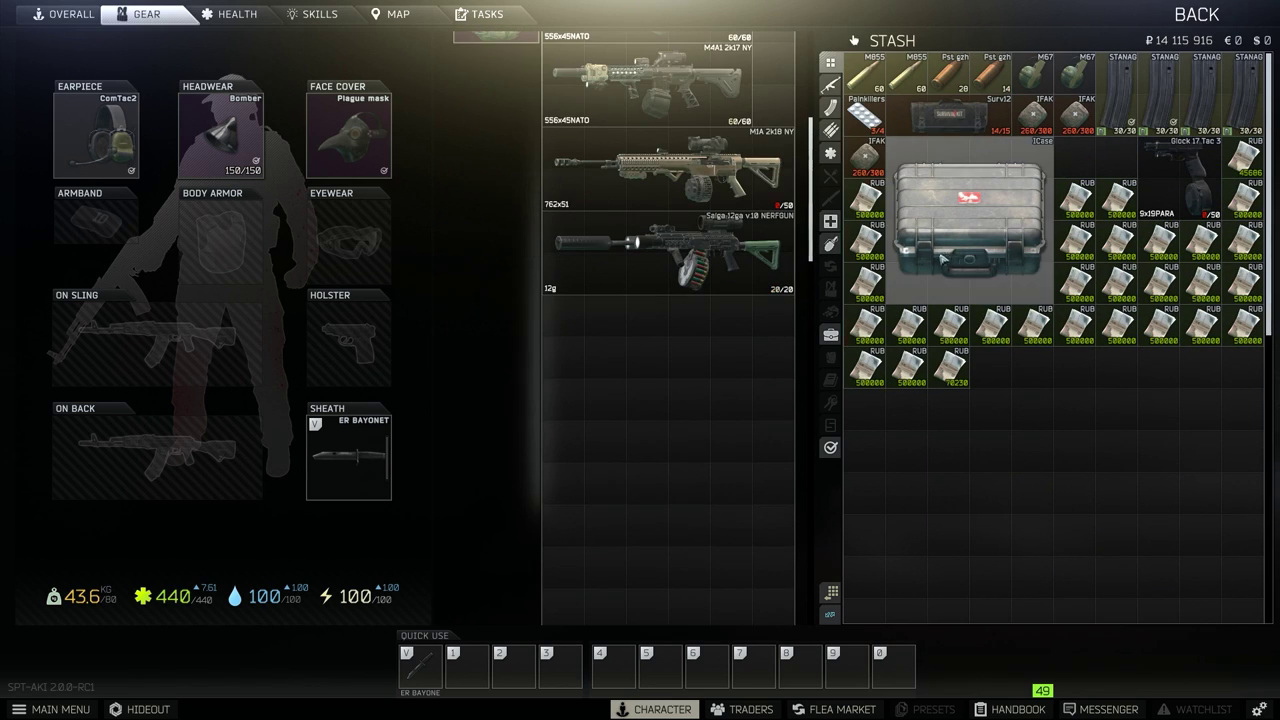
{"action": "mouse_move", "coordinate": [970, 215]}
{"action": "left_mouse_down"}
{"action": "mouse_move", "coordinate": [660, 374]}
{"action": "mouse_move", "coordinate": [700, 378]}
{"action": "left_mouse_up"}
{"action": "mouse_move", "coordinate": [1180, 180]}
{"action": "left_mouse_down"}
{"action": "mouse_move", "coordinate": [980, 185]}
{"action": "mouse_move", "coordinate": [686, 380]}
{"action": "left_mouse_up"}
- Move the first weapons, including the Saiga, from the backpack into the stash below the RUB stacks
{"action": "scroll", "coordinate": [680, 390], "scroll_direction": "up", "scroll_amount": 1}
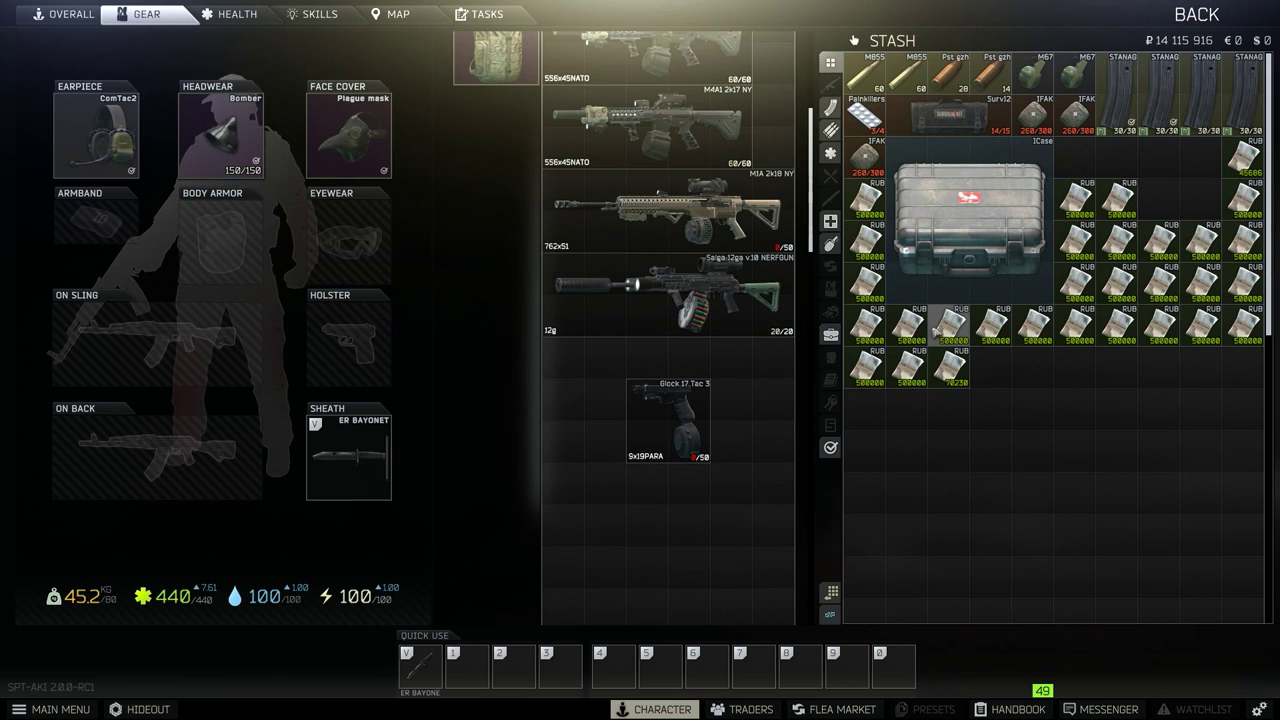
{"action": "scroll", "coordinate": [674, 352], "scroll_direction": "up", "scroll_amount": 3}
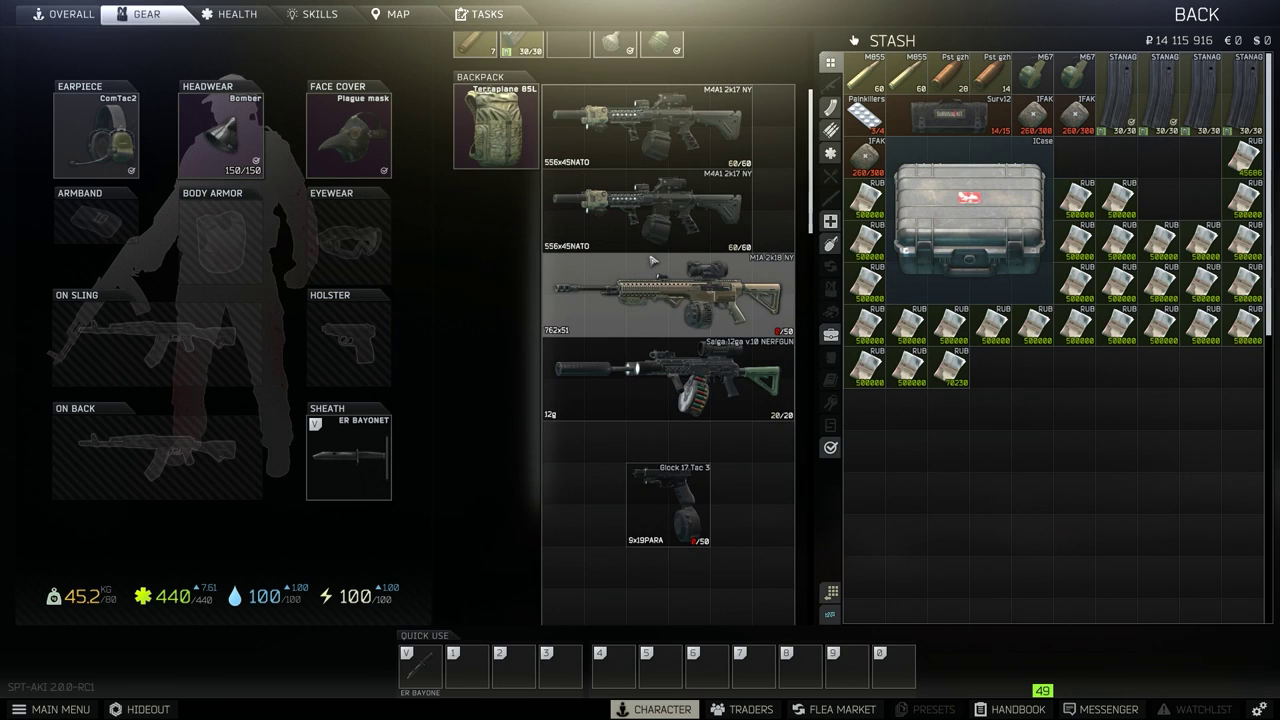
{"action": "scroll", "coordinate": [673, 352], "scroll_direction": "up", "scroll_amount": 2}
{"action": "scroll", "coordinate": [673, 352], "scroll_direction": "down", "scroll_amount": 5}
{"action": "scroll", "coordinate": [673, 352], "scroll_direction": "up", "scroll_amount": 5}
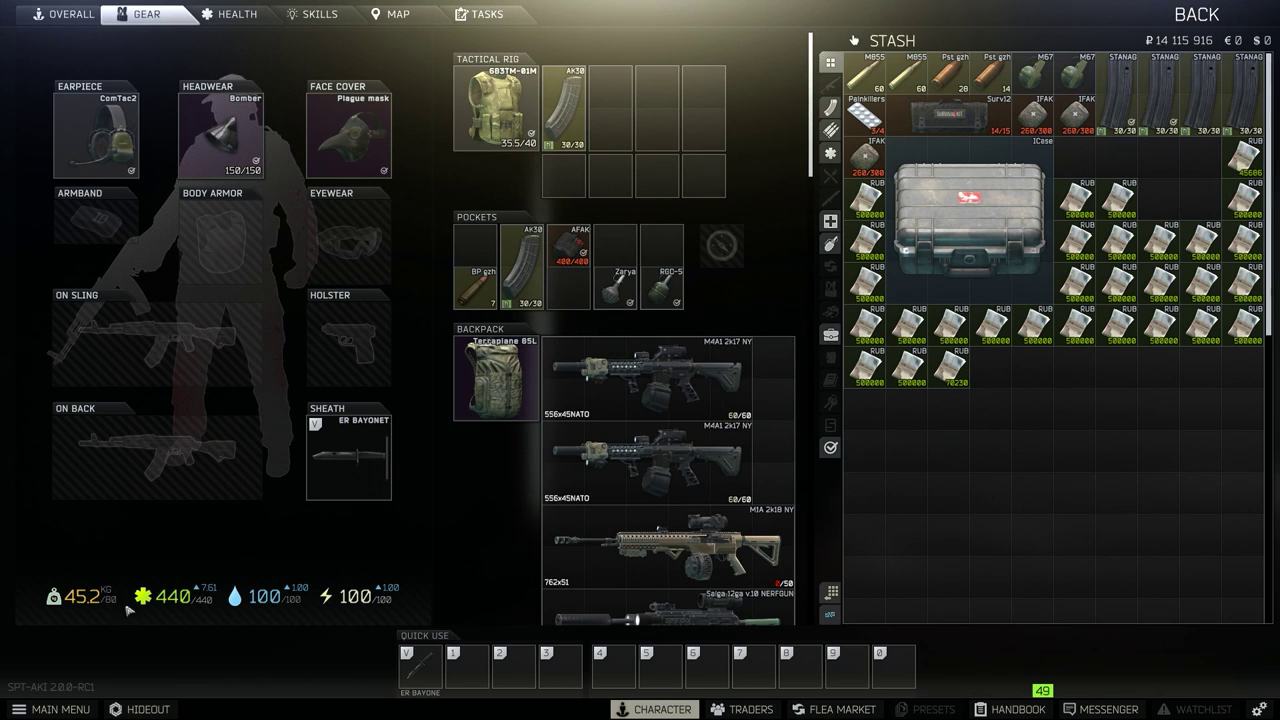
{"action": "scroll", "coordinate": [765, 420], "scroll_direction": "down", "scroll_amount": 2}
{"action": "left_click_drag", "start_coordinate": [682, 300], "coordinate": [1192, 472]}
{"action": "mouse_move", "coordinate": [685, 464]}
{"action": "left_mouse_down"}
{"action": "mouse_move", "coordinate": [1228, 575]}
{"action": "mouse_move", "coordinate": [1060, 575]}
{"action": "left_mouse_up"}
{"action": "mouse_move", "coordinate": [672, 385]}
{"action": "left_mouse_down"}
{"action": "mouse_move", "coordinate": [975, 462]}
{"action": "mouse_move", "coordinate": [1122, 390]}
{"action": "left_mouse_up"}
- Move the last weapons, including the Glock 17, back into the stash, leaving the backpack empty
{"action": "scroll", "coordinate": [1122, 390], "scroll_direction": "down", "scroll_amount": 3}
{"action": "left_click_drag", "start_coordinate": [640, 210], "coordinate": [1026, 514]}
{"action": "scroll", "coordinate": [727, 485], "scroll_direction": "down", "scroll_amount": 2}
{"action": "mouse_move", "coordinate": [668, 380]}
{"action": "left_mouse_down"}
{"action": "mouse_move", "coordinate": [884, 346]}
{"action": "mouse_move", "coordinate": [886, 304]}
{"action": "left_mouse_up"}
{"action": "scroll", "coordinate": [719, 432], "scroll_direction": "up", "scroll_amount": 5}
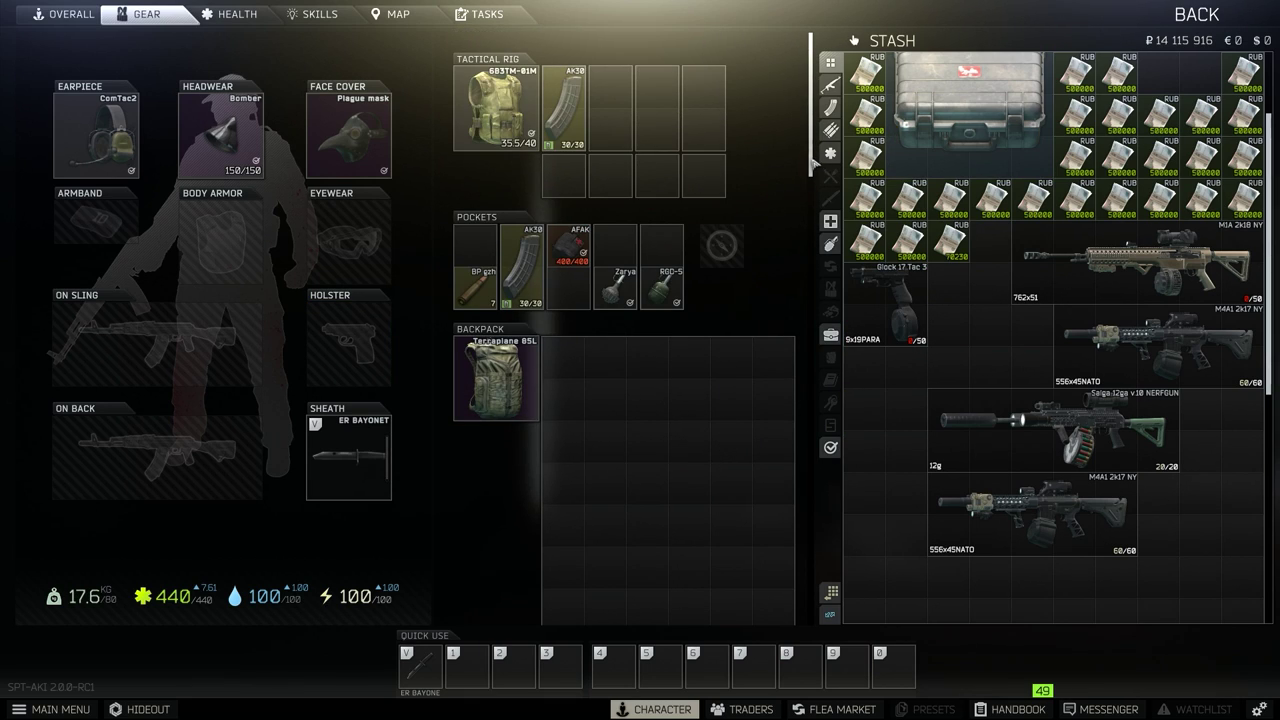
- Shift the Saiga to the stash's left edge and the lower M4A1 to a free slot
{"action": "scroll", "coordinate": [811, 160], "scroll_direction": "down", "scroll_amount": 5}
{"action": "scroll", "coordinate": [814, 97], "scroll_direction": "up", "scroll_amount": 5}
{"action": "scroll", "coordinate": [985, 461], "scroll_direction": "up", "scroll_amount": 3}
{"action": "scroll", "coordinate": [1000, 430], "scroll_direction": "down", "scroll_amount": 3}
{"action": "scroll", "coordinate": [1024, 402], "scroll_direction": "up", "scroll_amount": 3}
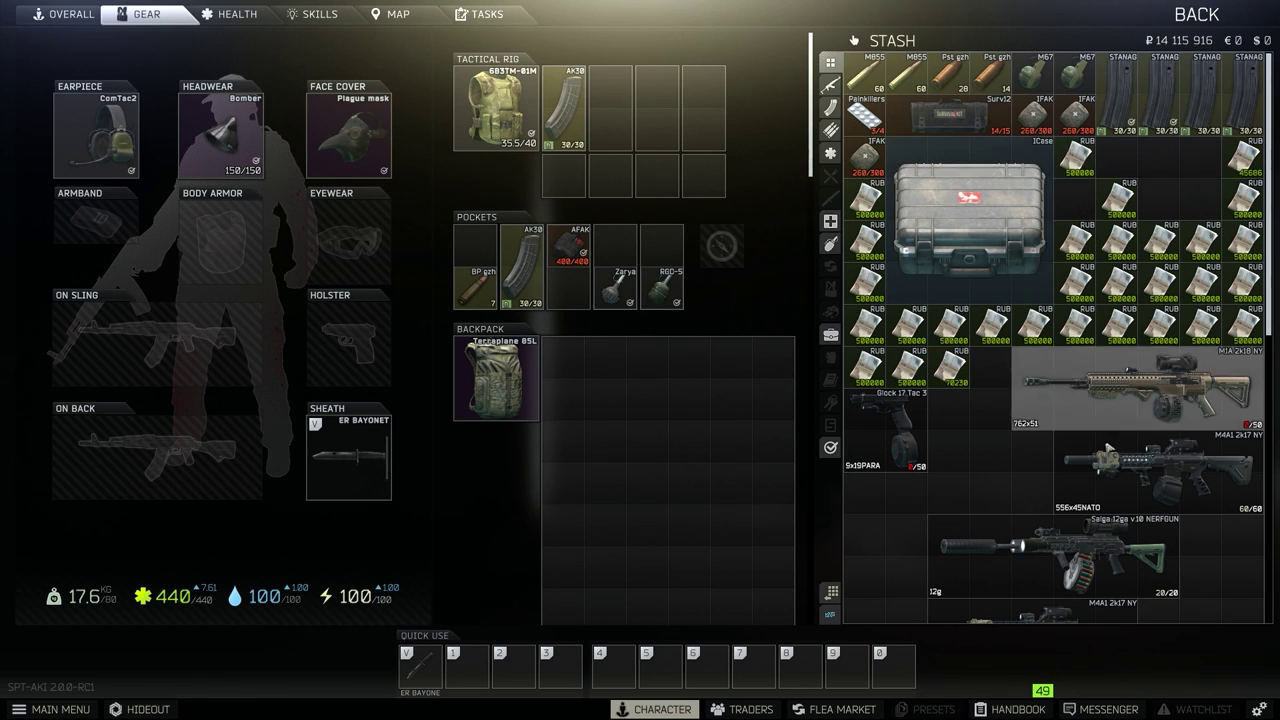
{"action": "scroll", "coordinate": [1061, 455], "scroll_direction": "down", "scroll_amount": 4}
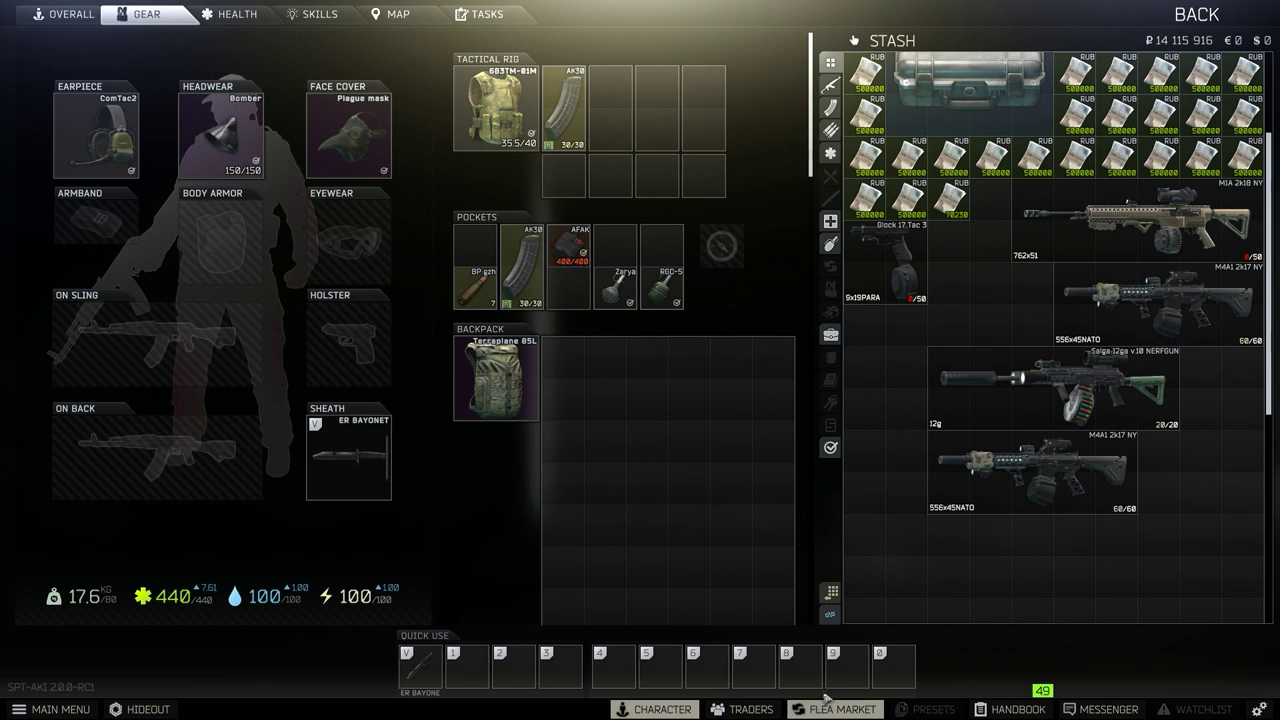
{"action": "left_click_drag", "start_coordinate": [1043, 375], "coordinate": [958, 376]}
{"action": "left_click_drag", "start_coordinate": [1035, 478], "coordinate": [918, 478]}
{"action": "scroll", "coordinate": [918, 478], "scroll_direction": "up", "scroll_amount": 4}
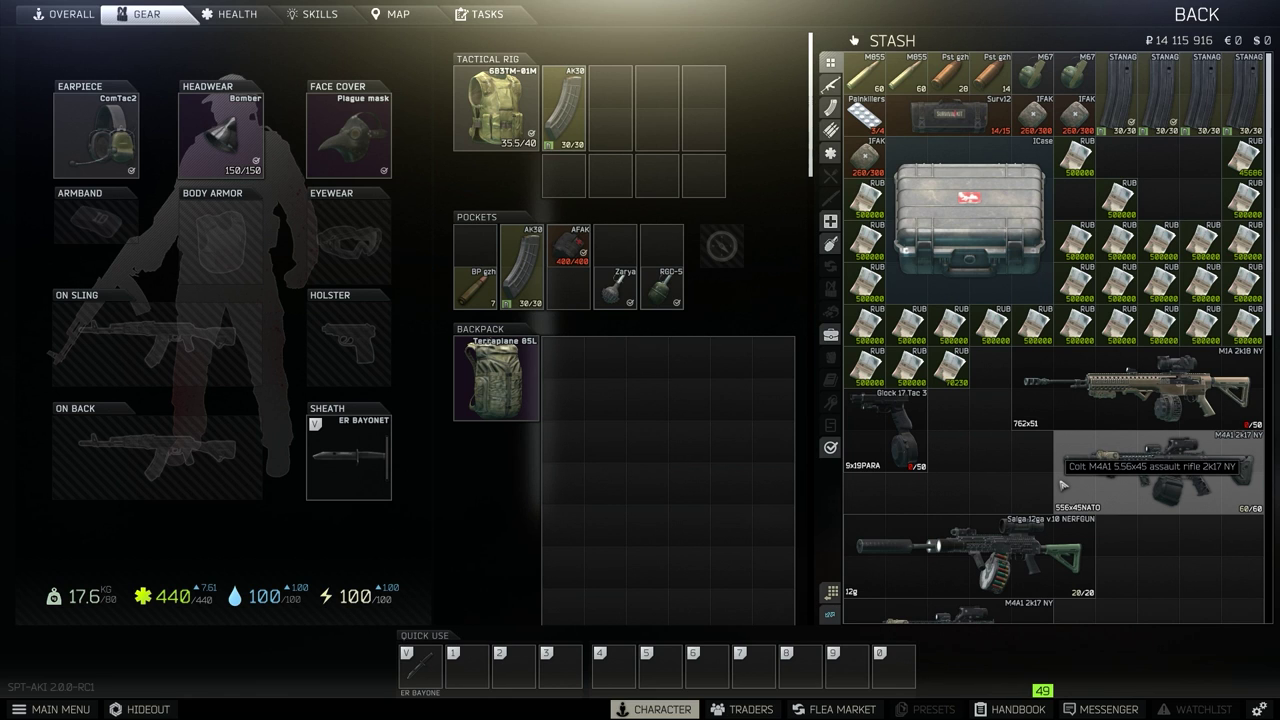
- Return to the main menu and quit the game with EXIT, confirming with YES
{"action": "key", "text": "Escape"}
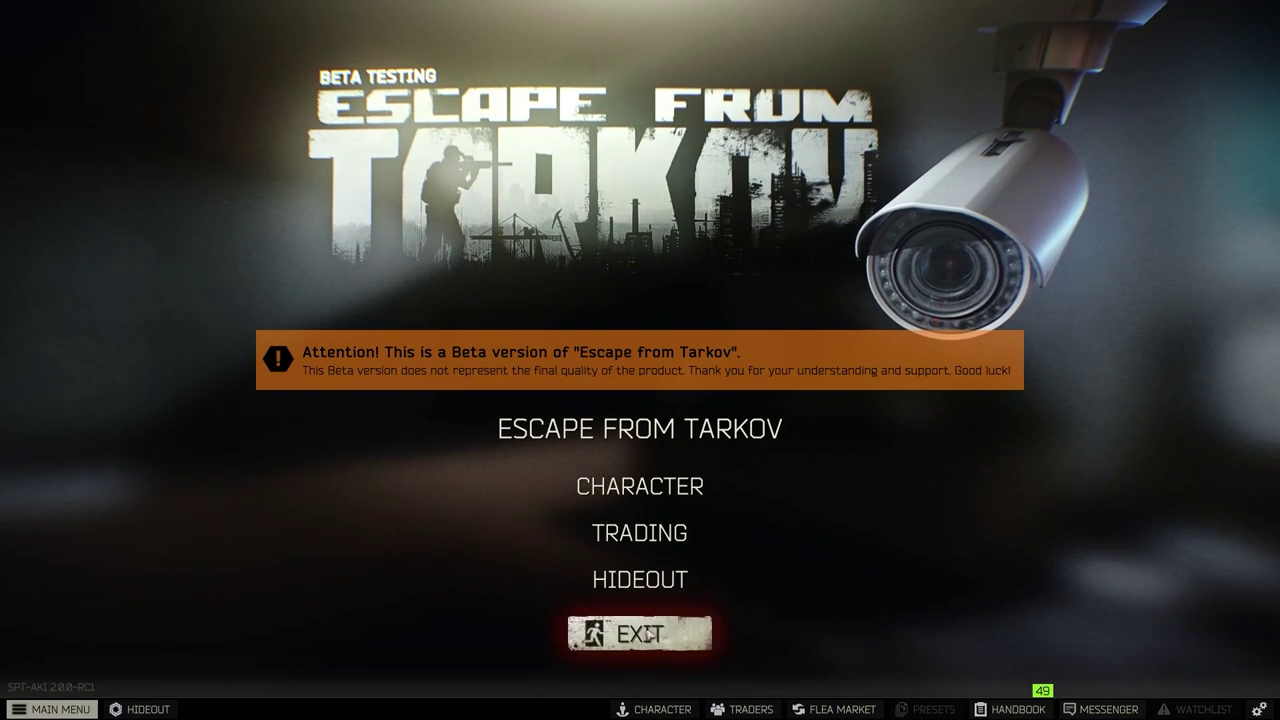
{"action": "left_click", "coordinate": [605, 634]}
{"action": "left_click", "coordinate": [577, 378]}
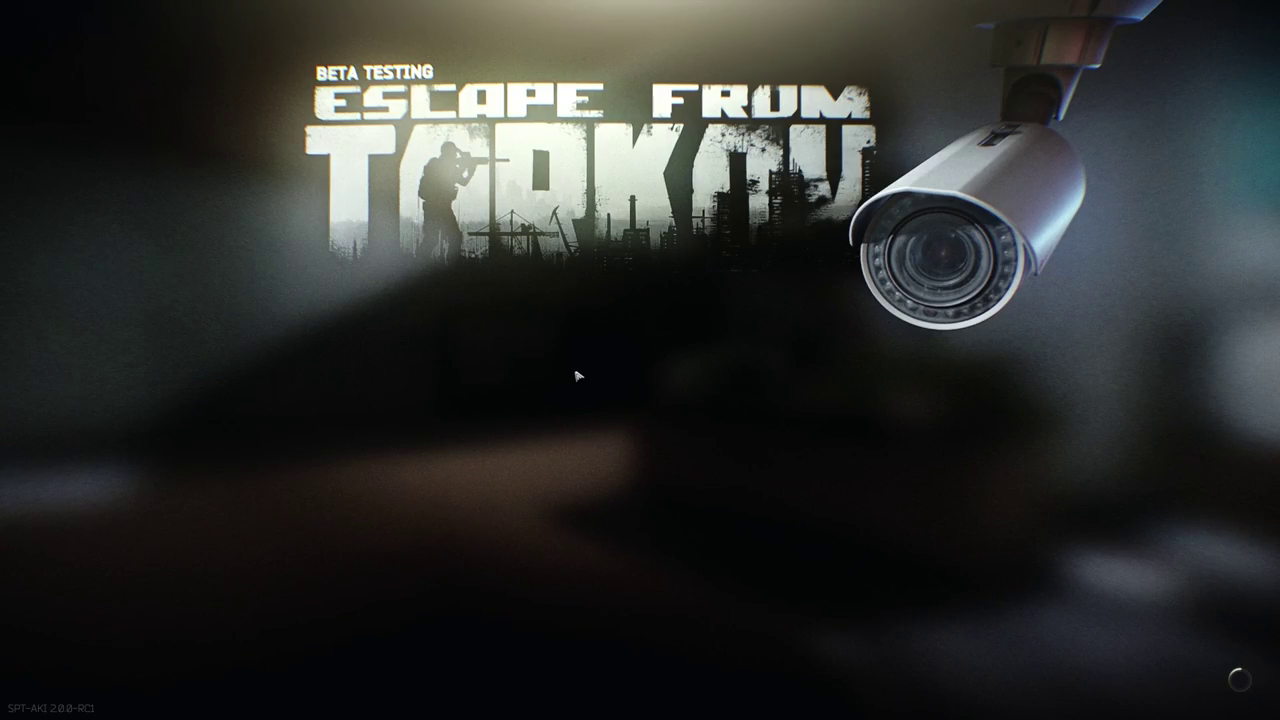